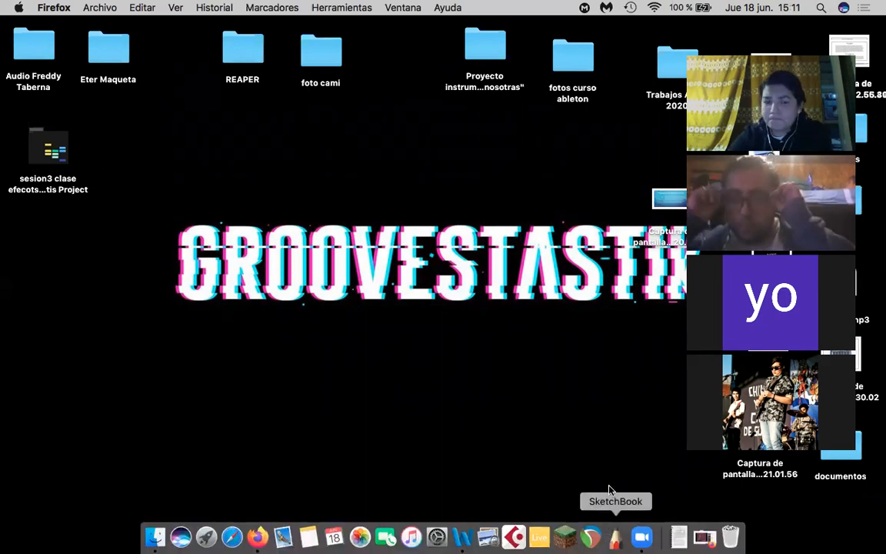
- Launch REAPER and dismiss the new-version, evaluation licence and MIDI device error notices
mouse_move(547, 544)
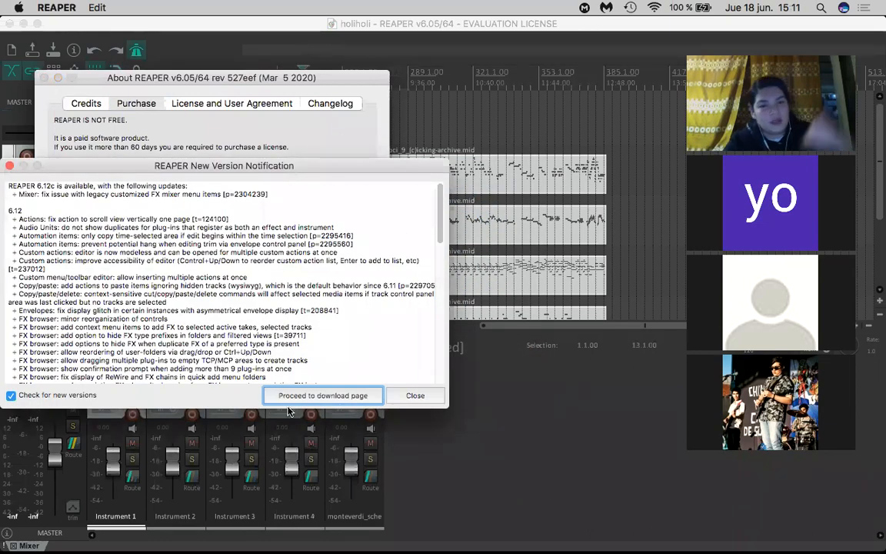
left_click(9, 165)
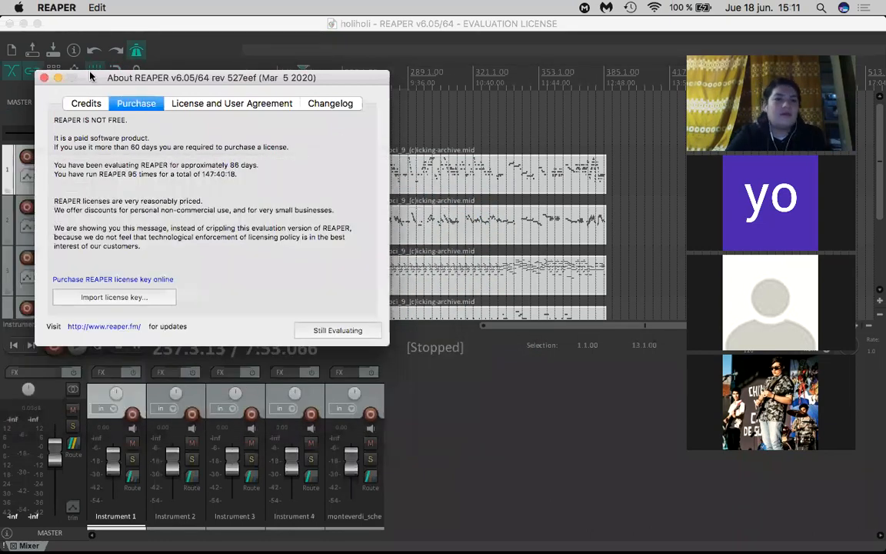
left_click(43, 78)
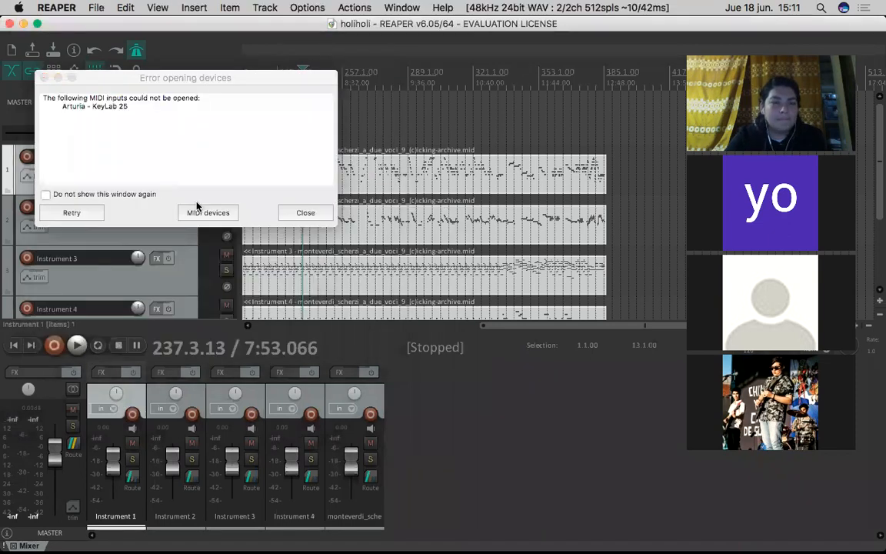
left_click(44, 78)
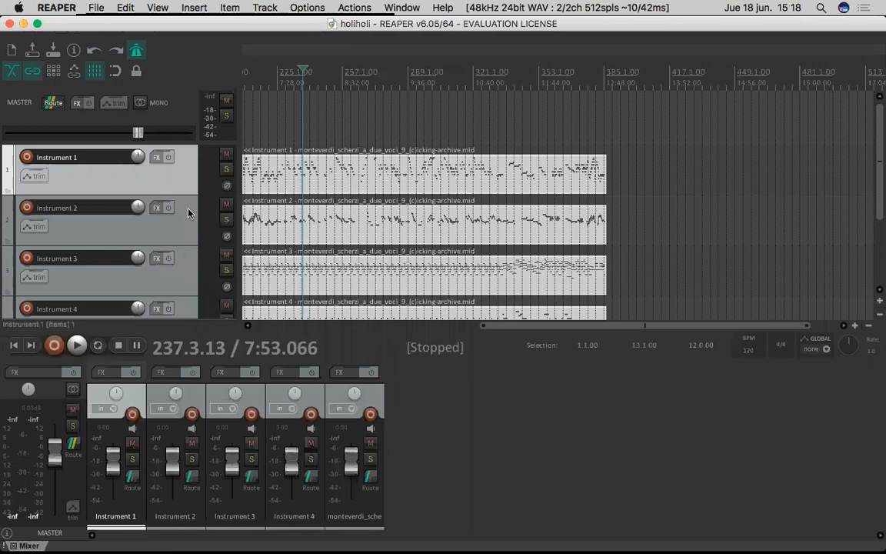
- Delete all five tracks, from Instrument 1 through the monteverdi track, from the holiholi project
scroll(175, 223, "down", 3)
left_click(177, 231)
left_click_drag(187, 149, 187, 243)
key("Delete")
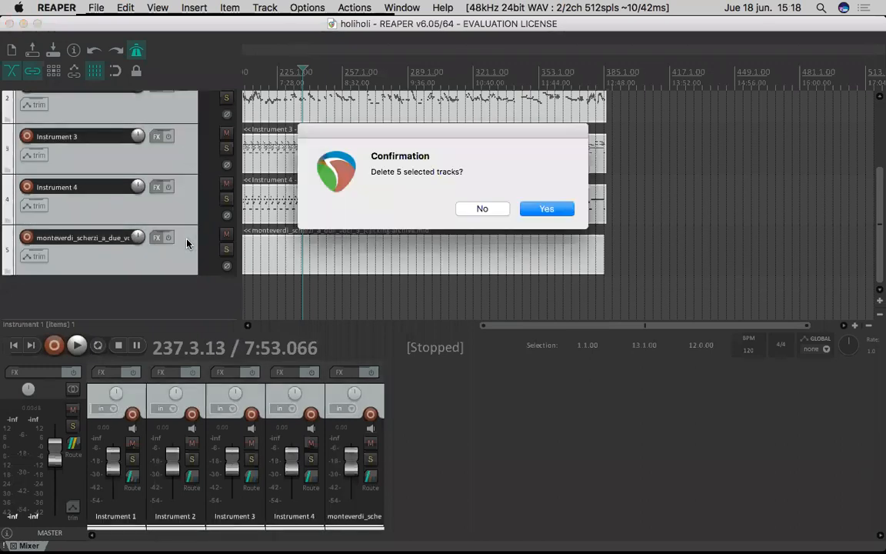
key("Return")
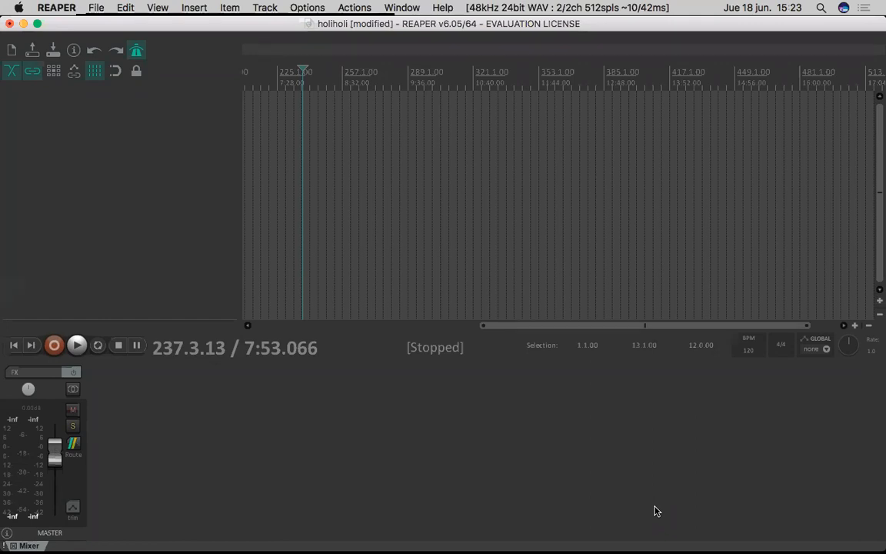
right_click(151, 191)
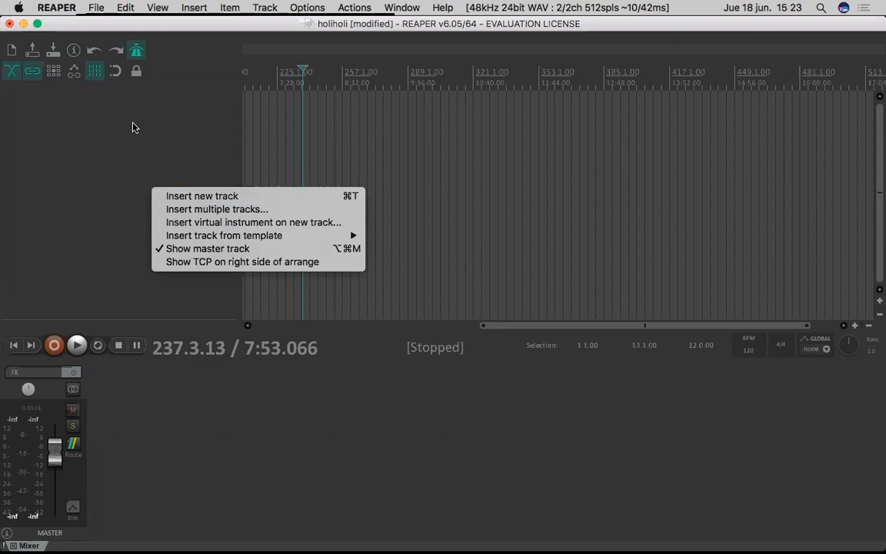
left_click(89, 180)
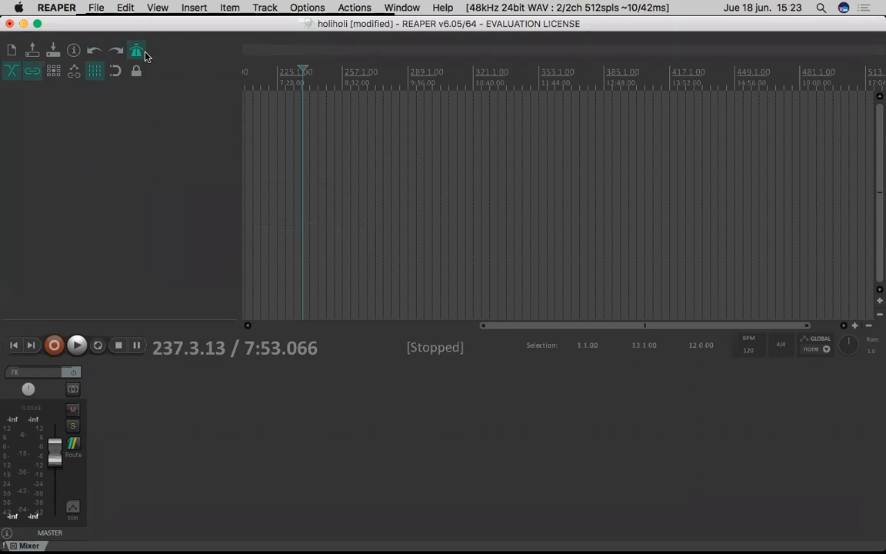
left_click(304, 8)
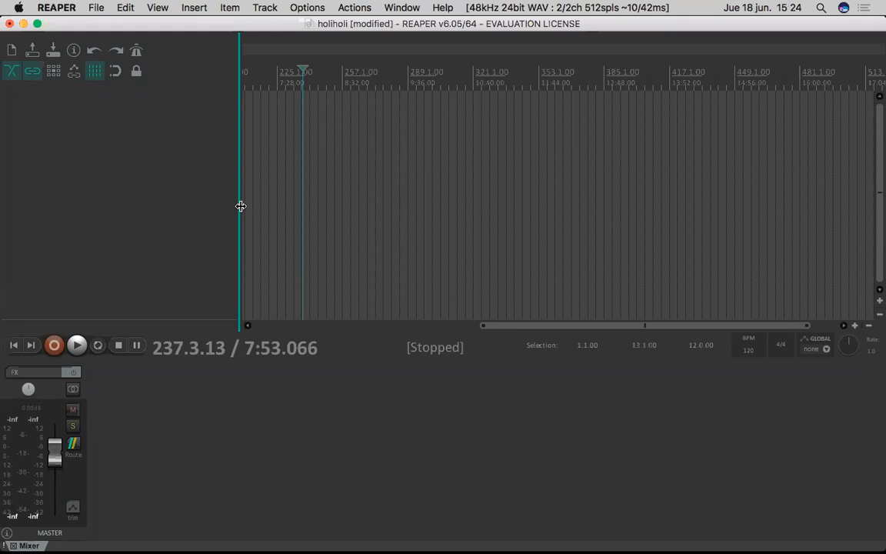
- Enable opening the properties on new project in the Project preferences and apply the change
left_click(305, 8)
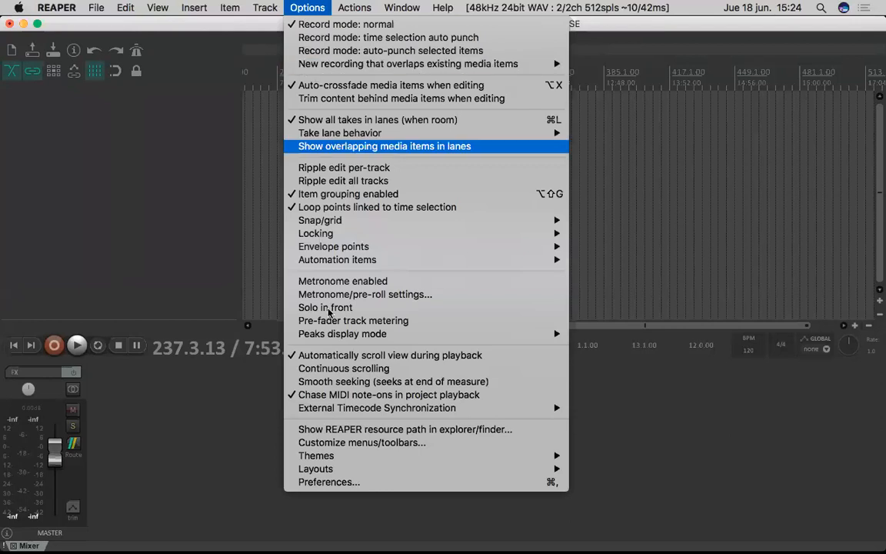
left_click(336, 484)
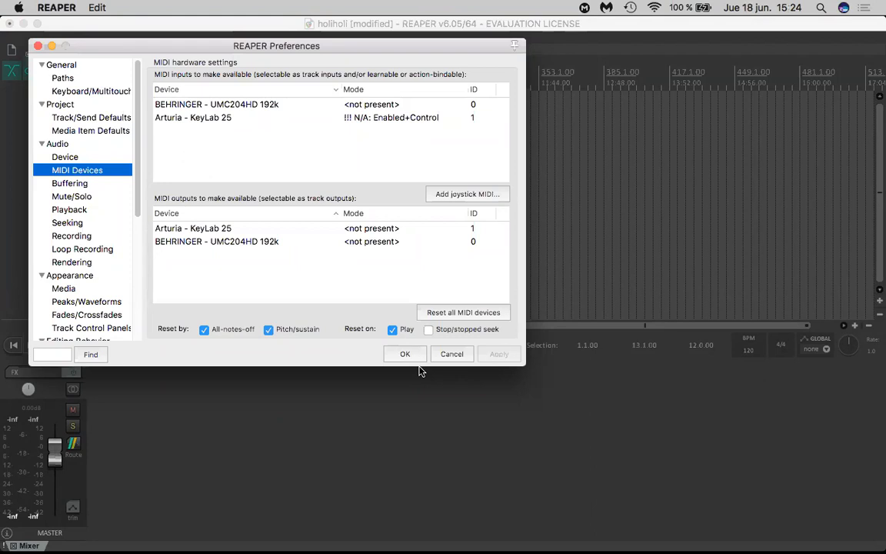
scroll(106, 211, "down", 3)
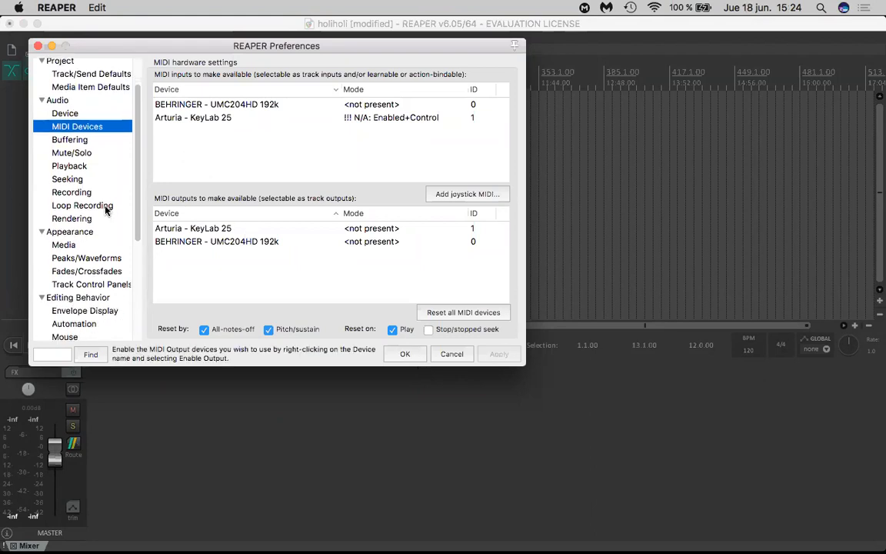
scroll(107, 211, "up", 3)
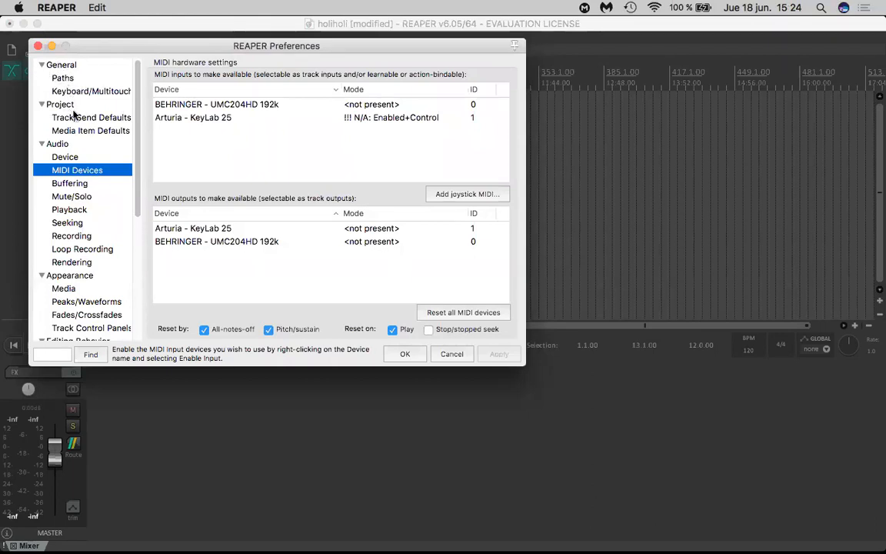
left_click(50, 104)
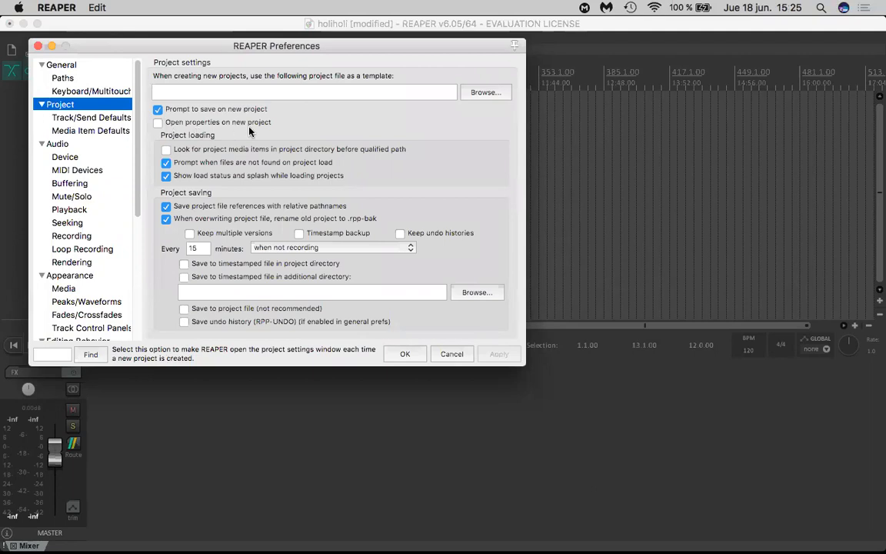
left_click(159, 123)
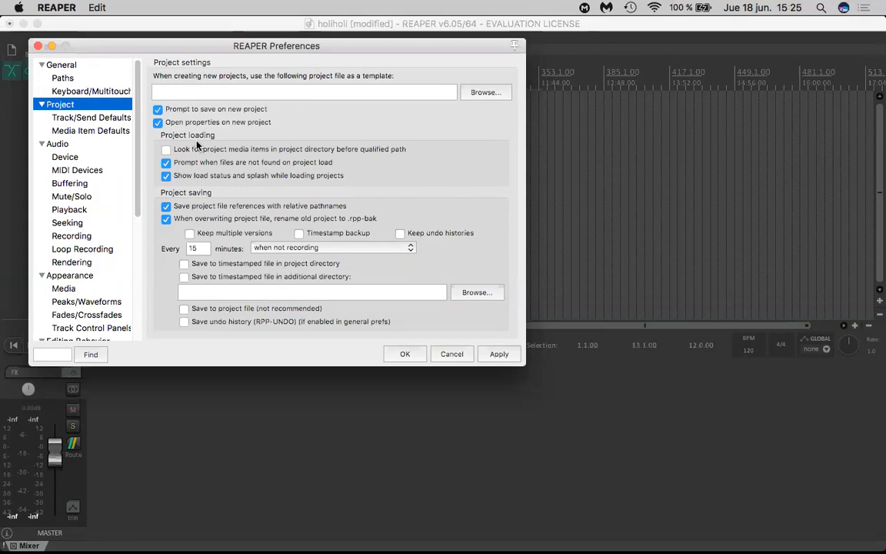
left_click(500, 355)
left_click(311, 213)
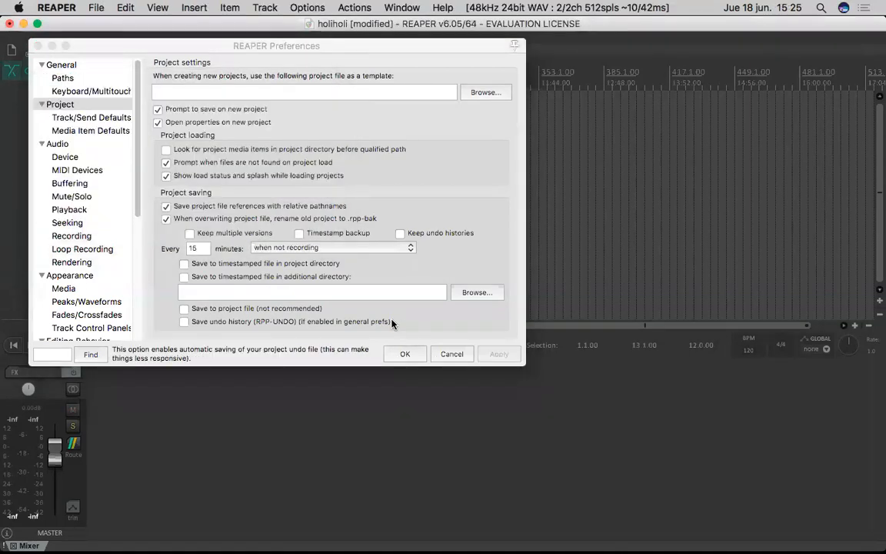
left_click(404, 354)
- Create a new project without saving holiholi, and save it as Untitled with its own subdirectory and all media copied into it
left_click(105, 10)
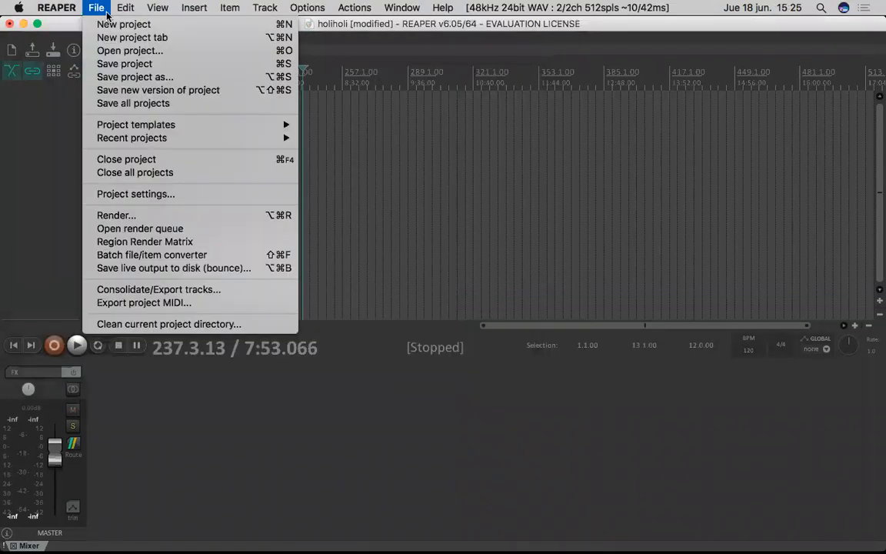
left_click(124, 24)
left_click(501, 208)
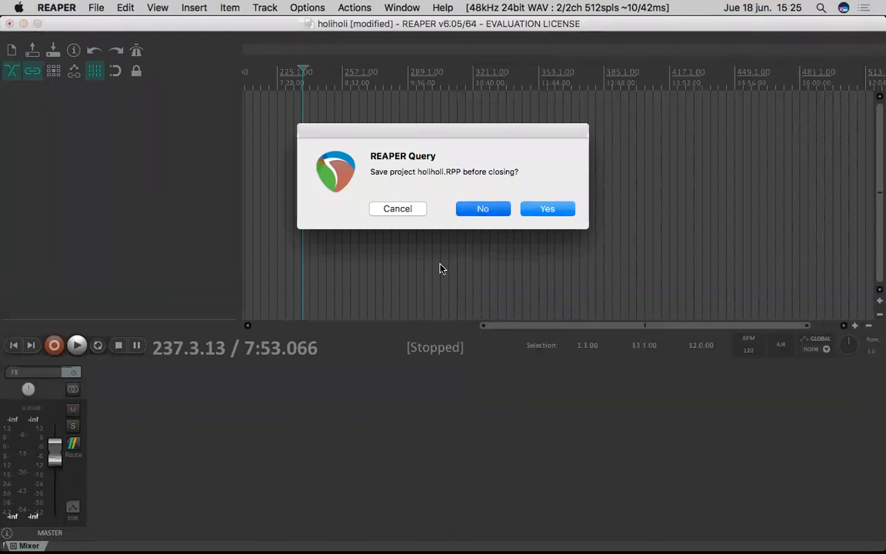
key("Return")
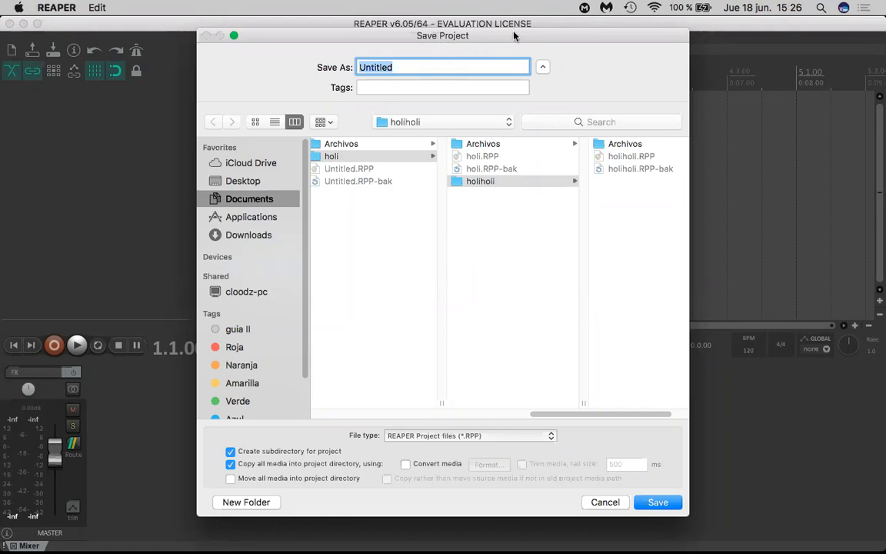
left_click_drag(459, 28, 395, 16)
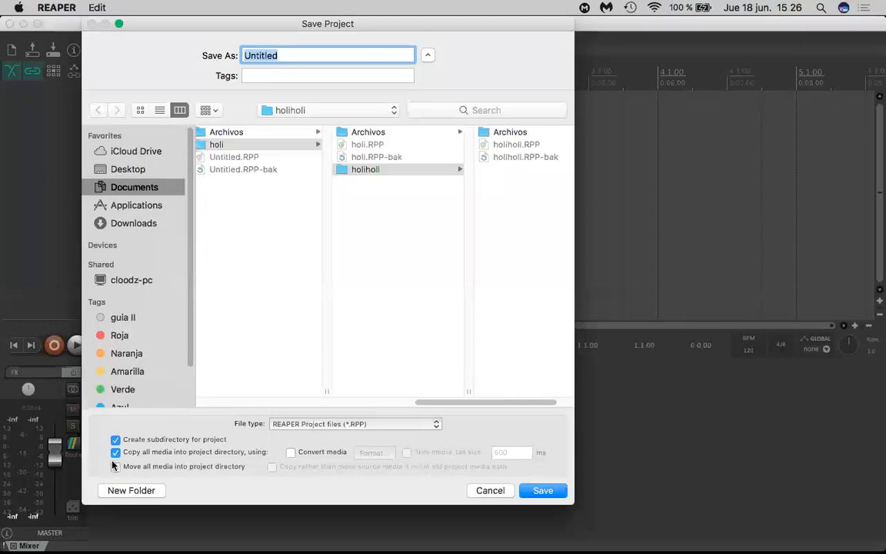
left_click(538, 493)
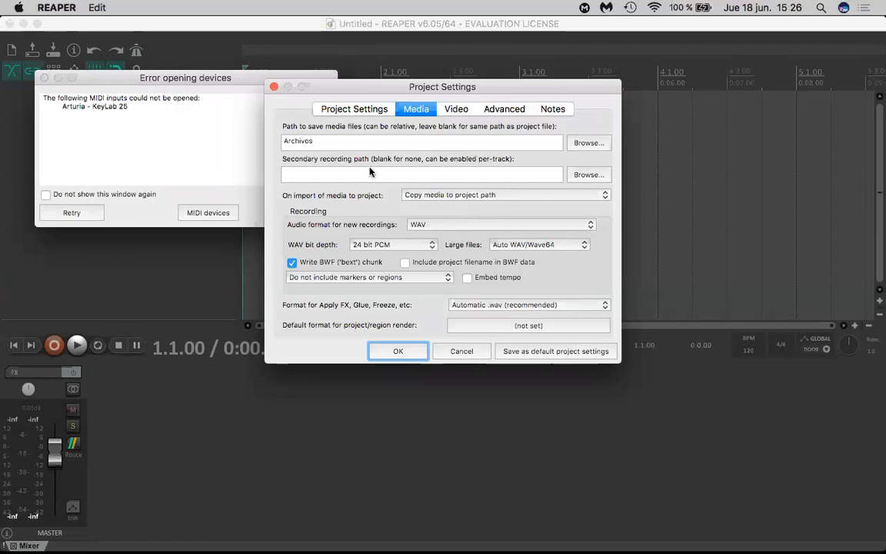
- Try other folder names such as Cositas for the media save path, and restore it to Archivos
left_click(330, 145)
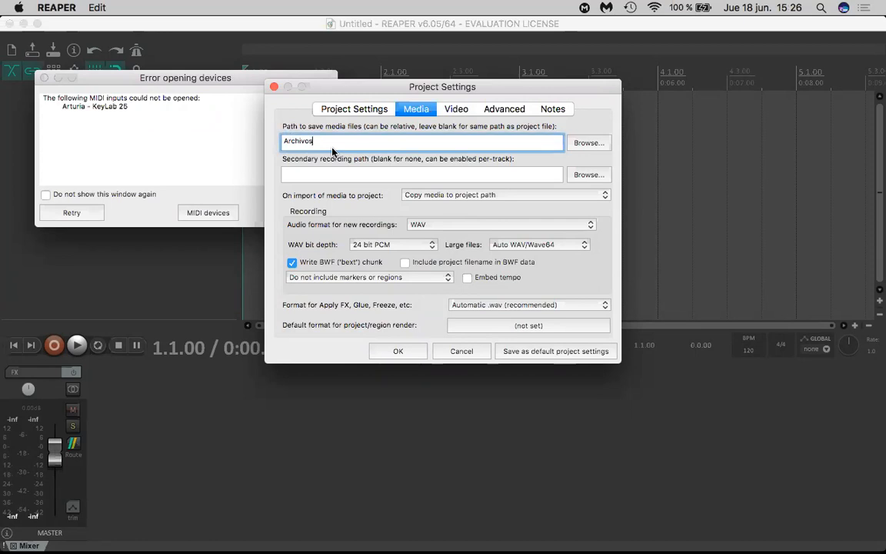
key("BackSpace")
key("BackSpace")
key("BackSpace")
key("BackSpace")
key("BackSpace")
key("BackSpace")
key("BackSpace")
key("BackSpace")
type("Cositas")
key("BackSpace")
key("BackSpace")
key("BackSpace")
key("BackSpace")
key("BackSpace")
key("BackSpace")
key("BackSpace")
type("Aquisi")
key("BackSpace")
key("BackSpace")
key("BackSpace")
key("BackSpace")
key("BackSpace")
key("BackSpace")
key("BackSpace")
type("Archivos")
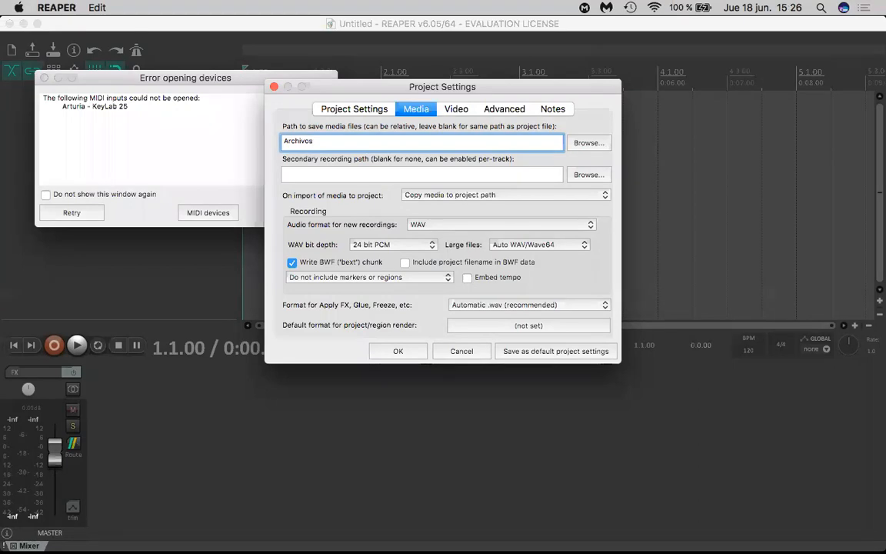
- Switch the media import behaviour to the global preference and back to Copy media to project path
left_click(400, 175)
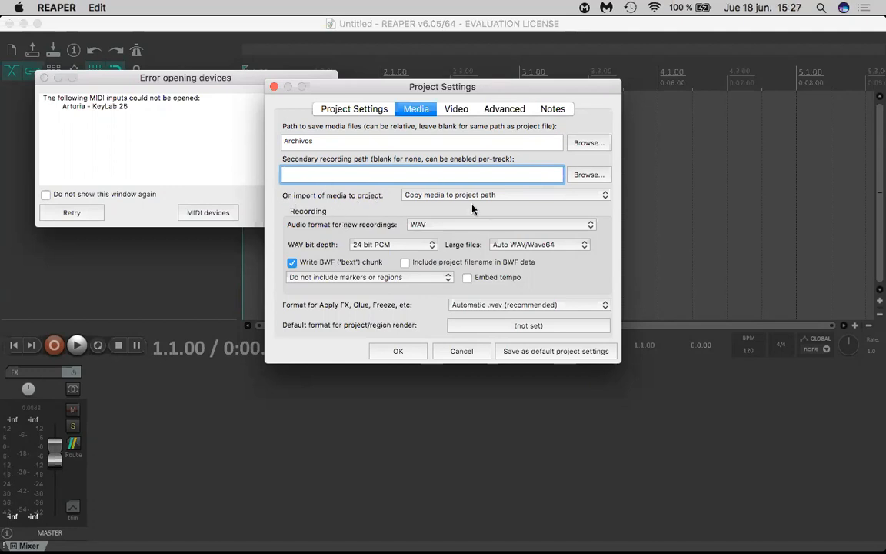
left_click(493, 196)
left_click(510, 195)
left_click(515, 199)
left_click(419, 185)
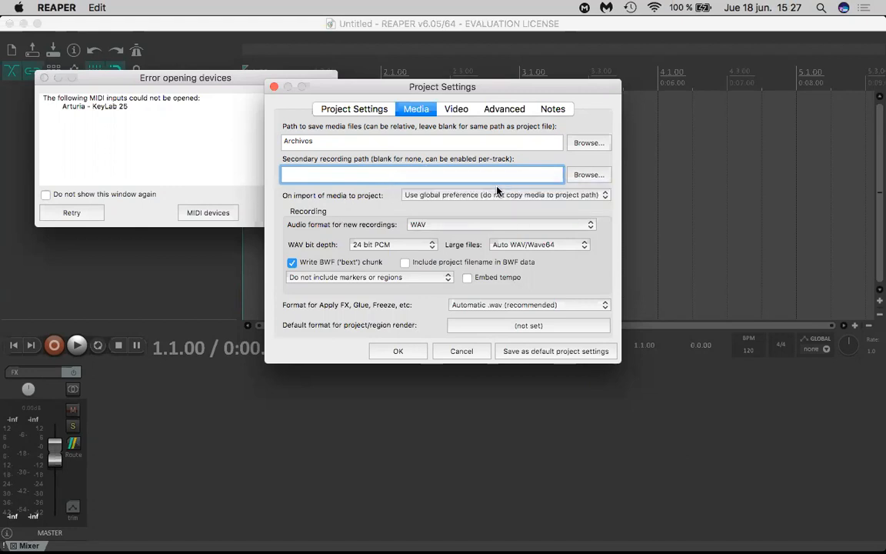
left_click(454, 198)
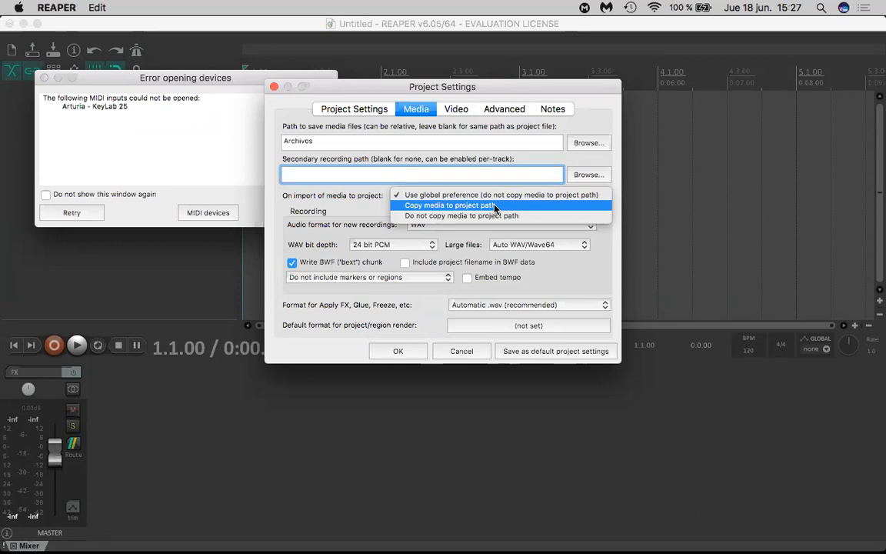
left_click(420, 206)
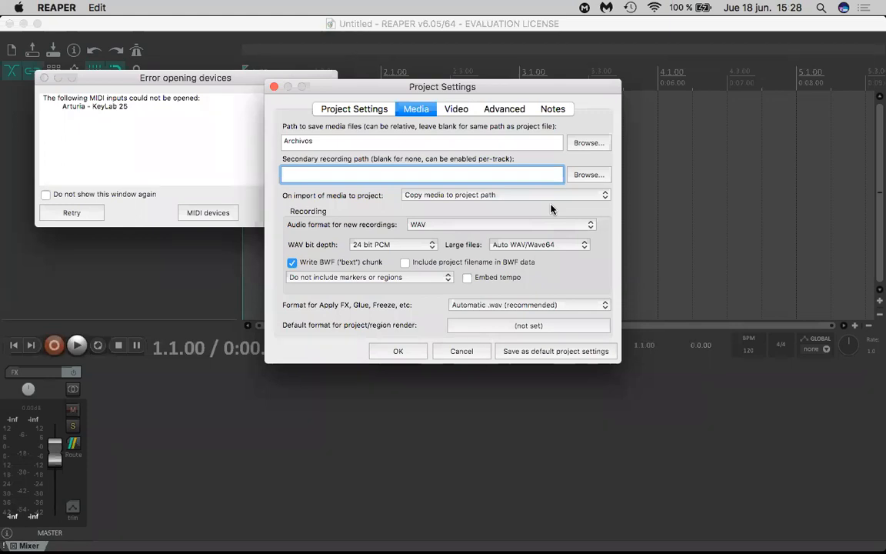
- Keep WAV as the audio format for new recordings, accept the project settings and close the MIDI device notice
left_click(482, 224)
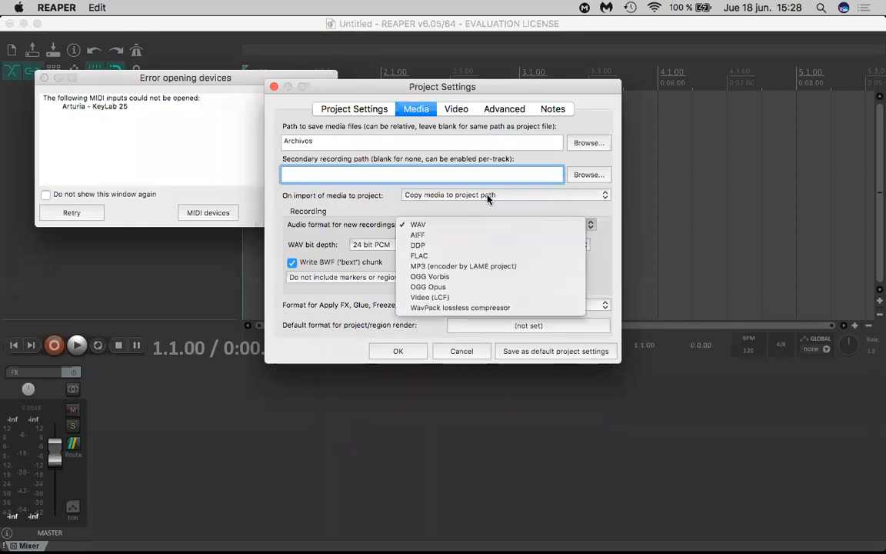
left_click(488, 201)
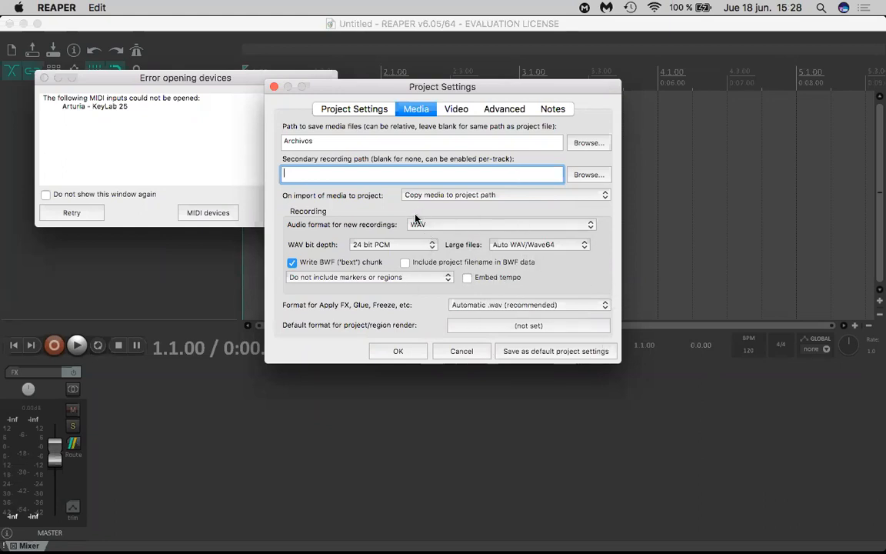
left_click(400, 352)
left_click(306, 214)
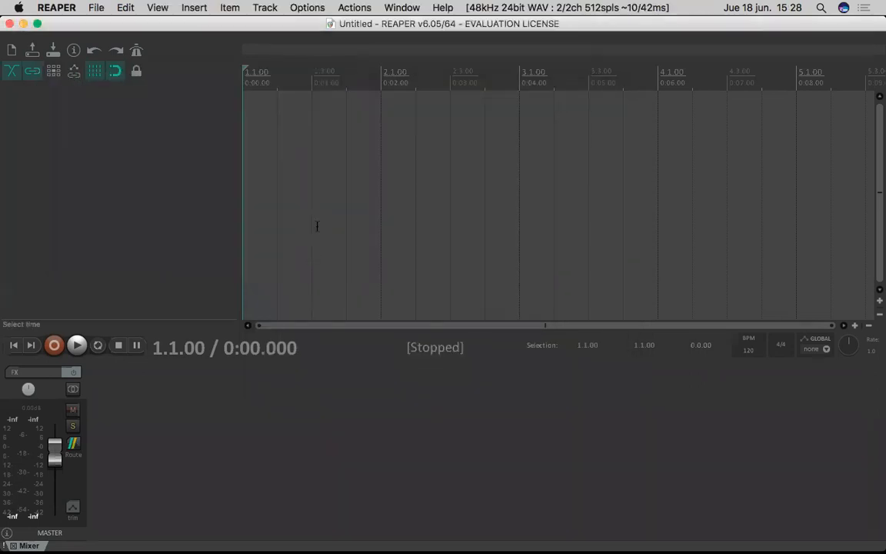
- Disable opening the properties on new project in the Project preferences and apply the change
left_click(352, 7)
mouse_move(306, 7)
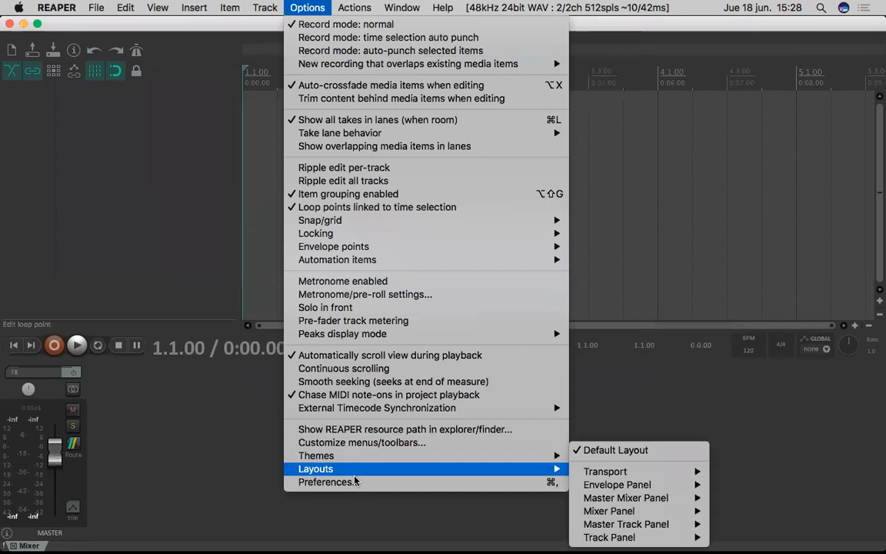
left_click(364, 480)
left_click(157, 122)
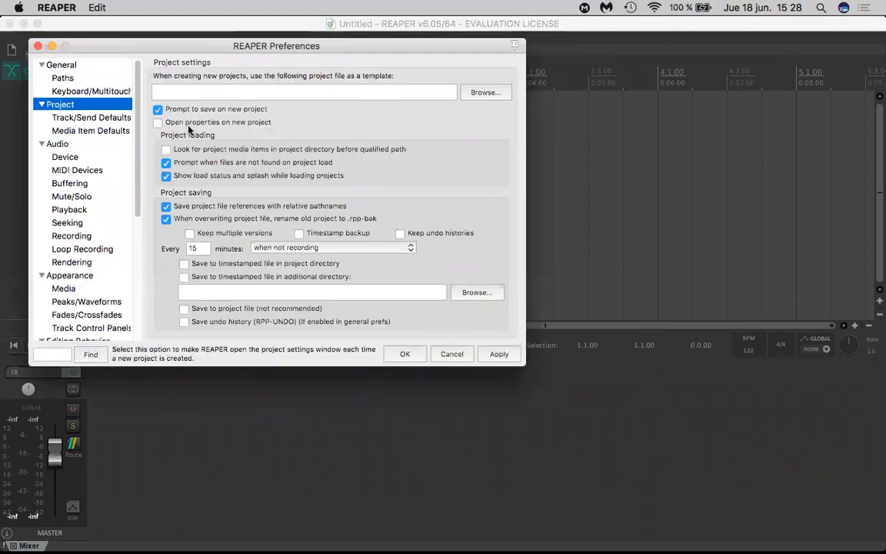
left_click(499, 354)
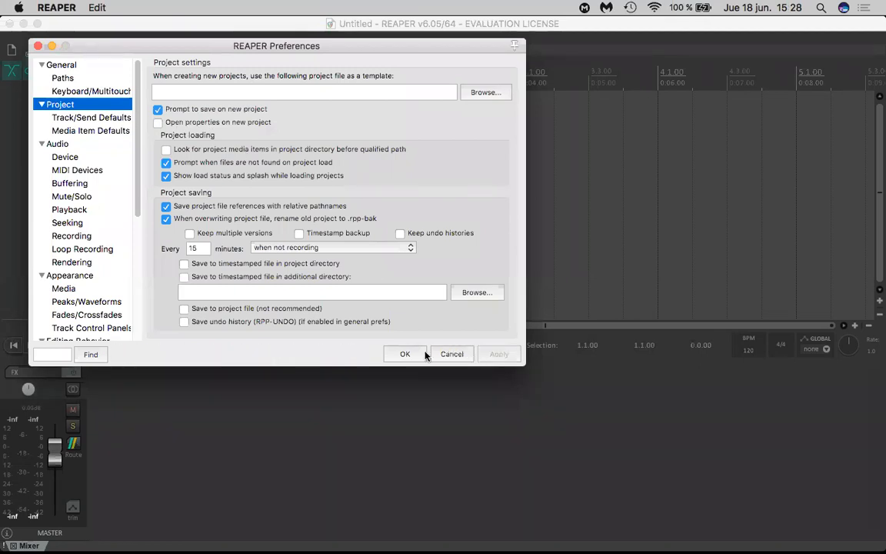
left_click(406, 354)
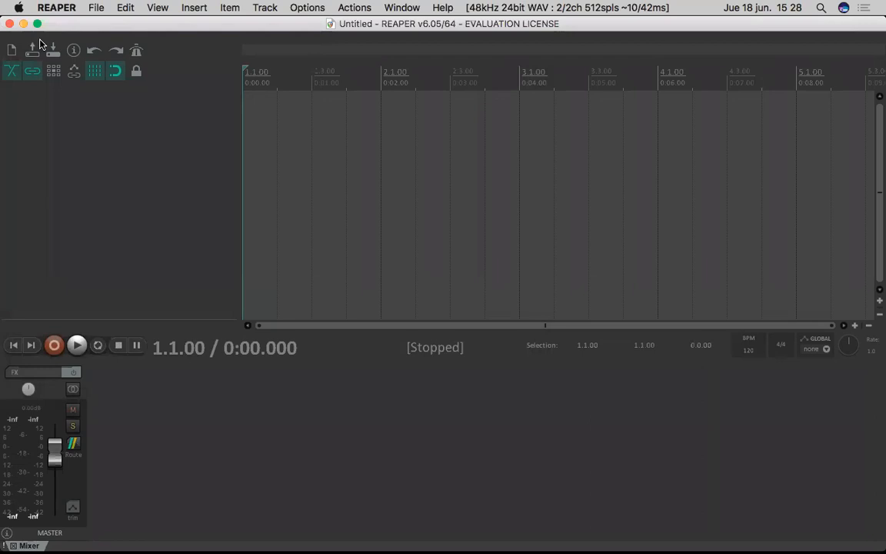
- Open the preferences and examine the general Audio settings and the audio device settings
left_click(307, 8)
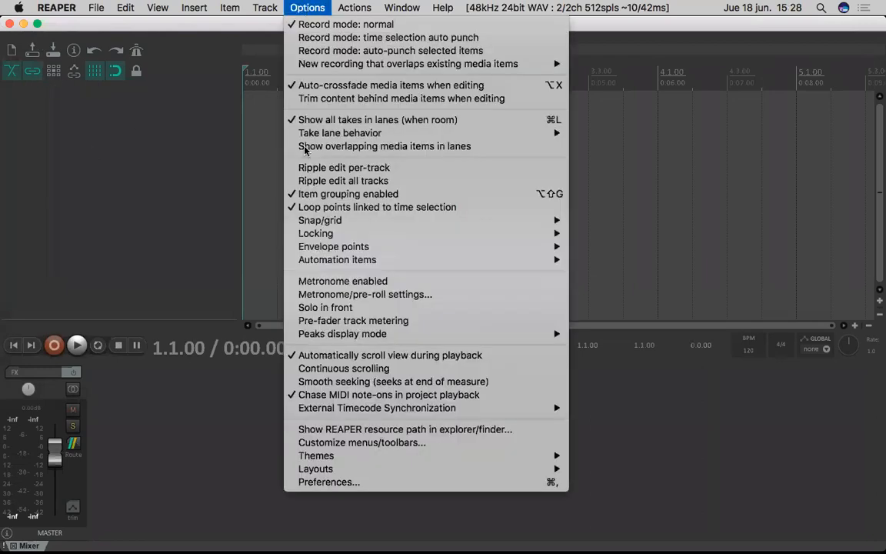
left_click(339, 483)
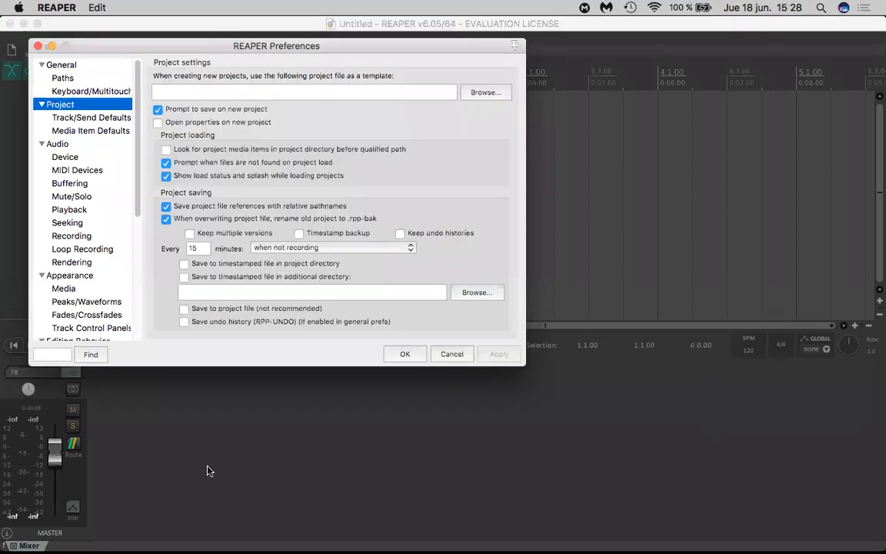
left_click(71, 145)
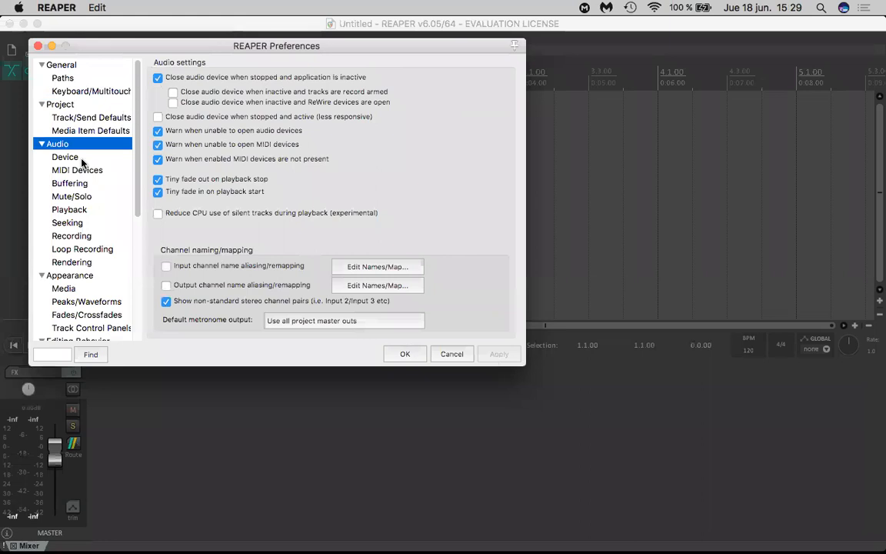
left_click(85, 157)
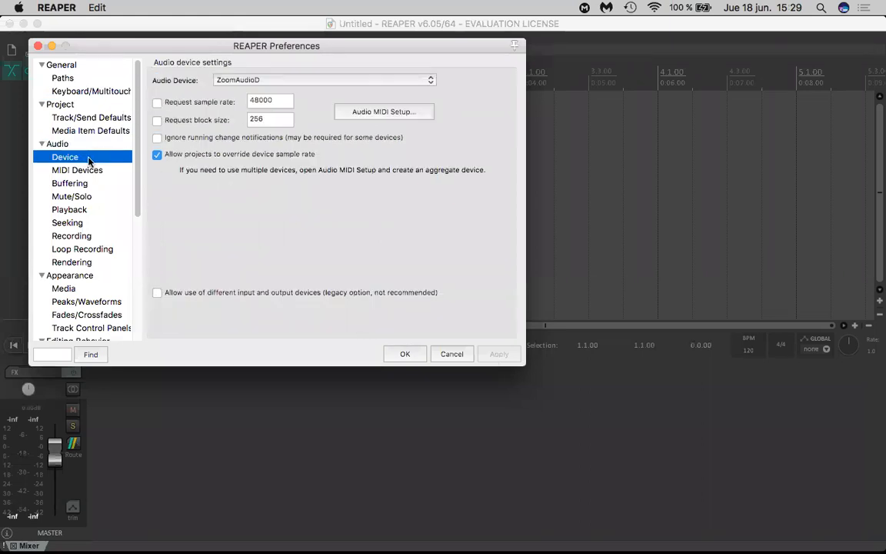
left_click(93, 144)
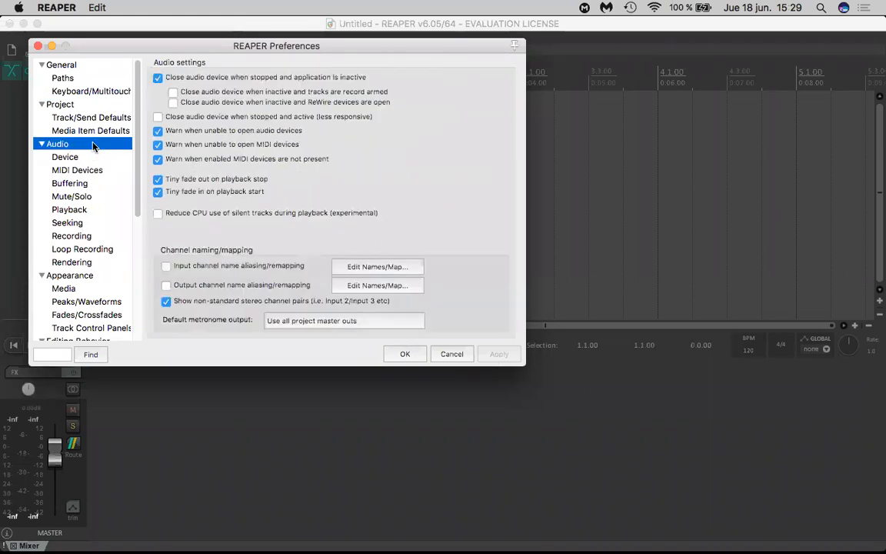
left_click(69, 157)
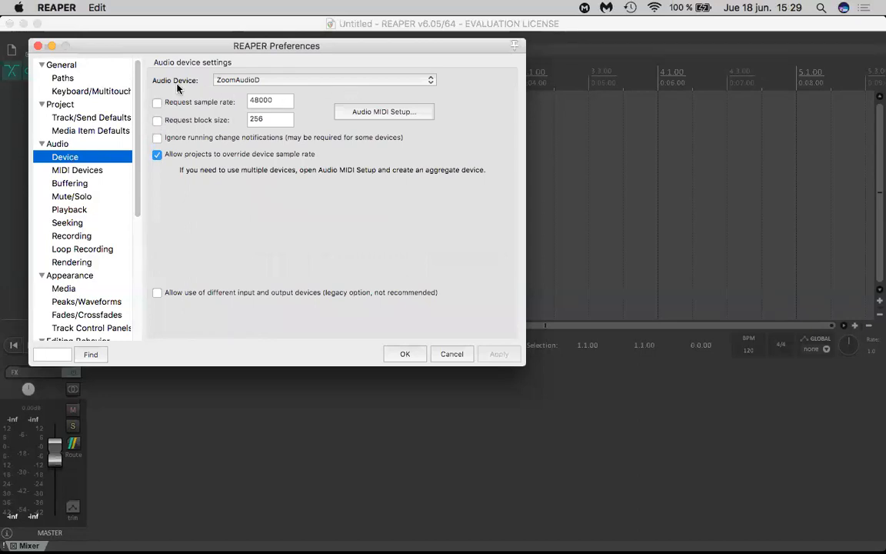
- Keep ZoomAudioD as the audio device with the 48000 sample rate and 256 block size values, and apply the device settings
left_click(334, 81)
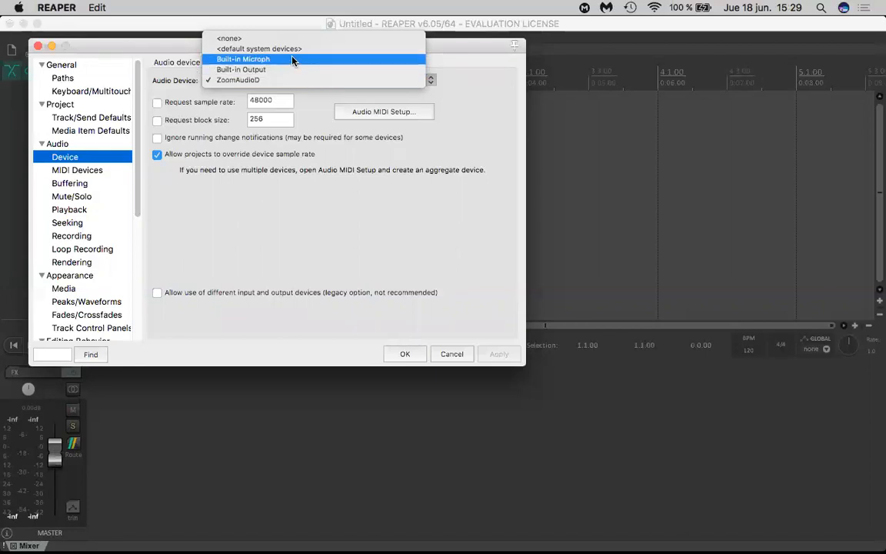
left_click(290, 80)
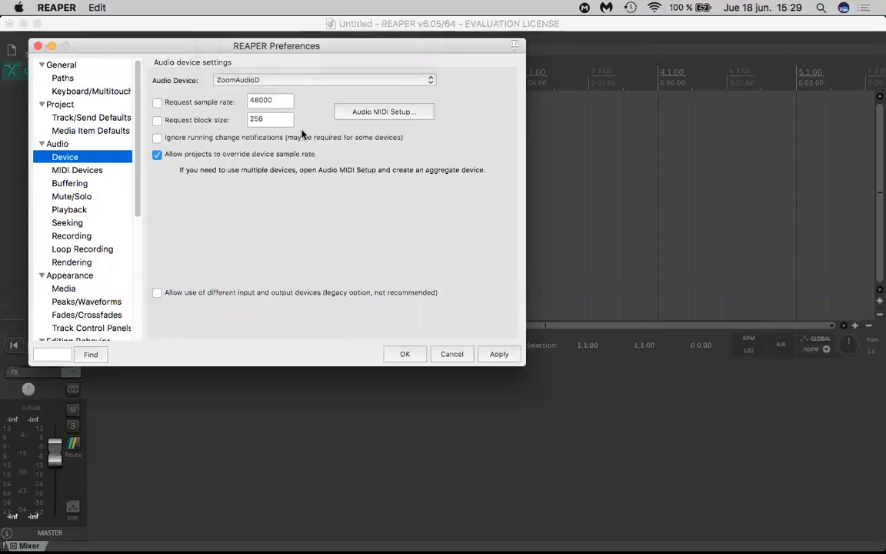
double_click(275, 99)
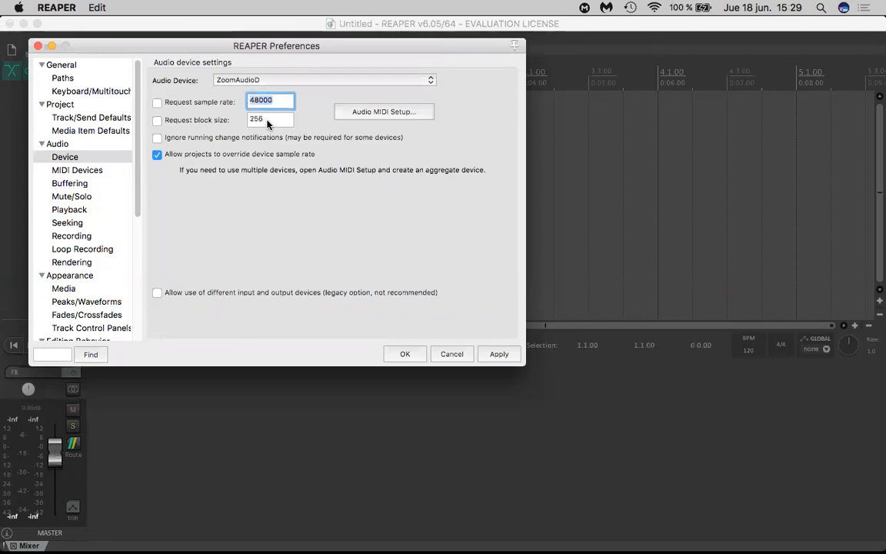
double_click(269, 121)
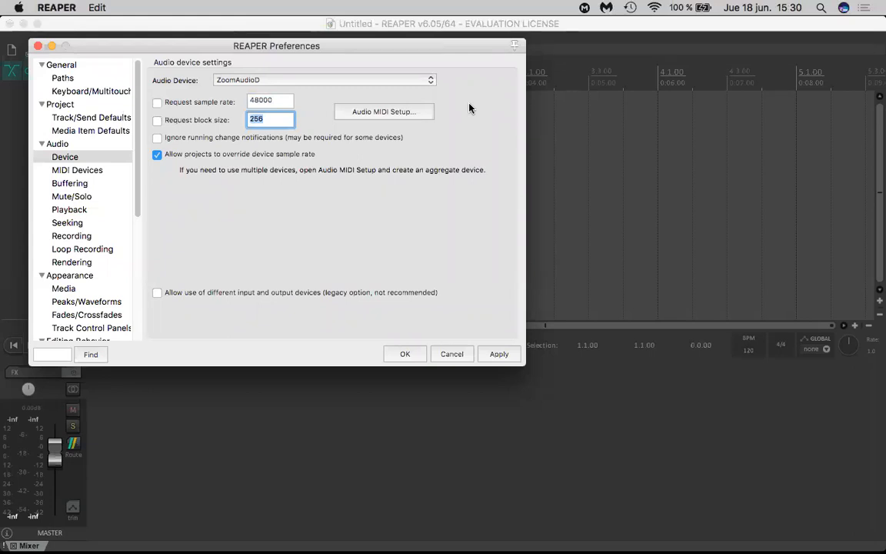
left_click(499, 354)
left_click(306, 212)
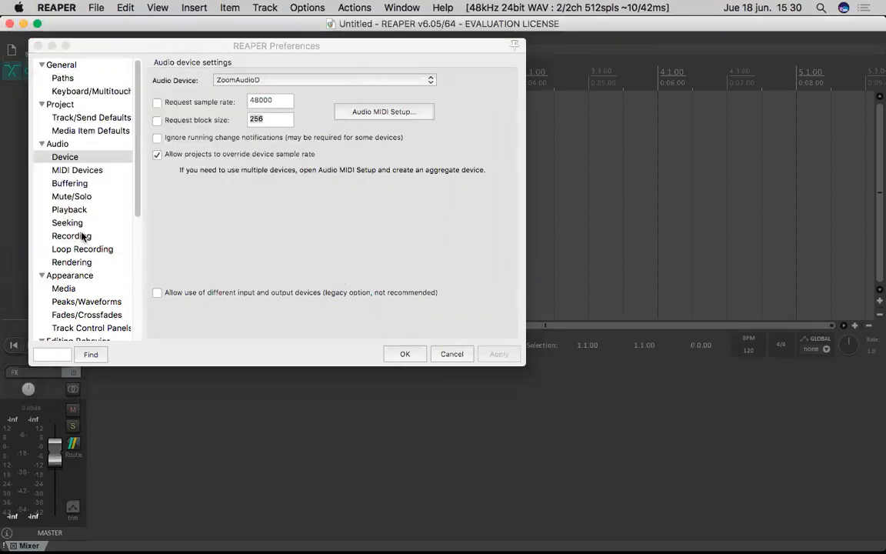
- Disable device input and control messages for the Arturia - KeyLab 25 MIDI input, apply the change and close the preferences
left_click(99, 159)
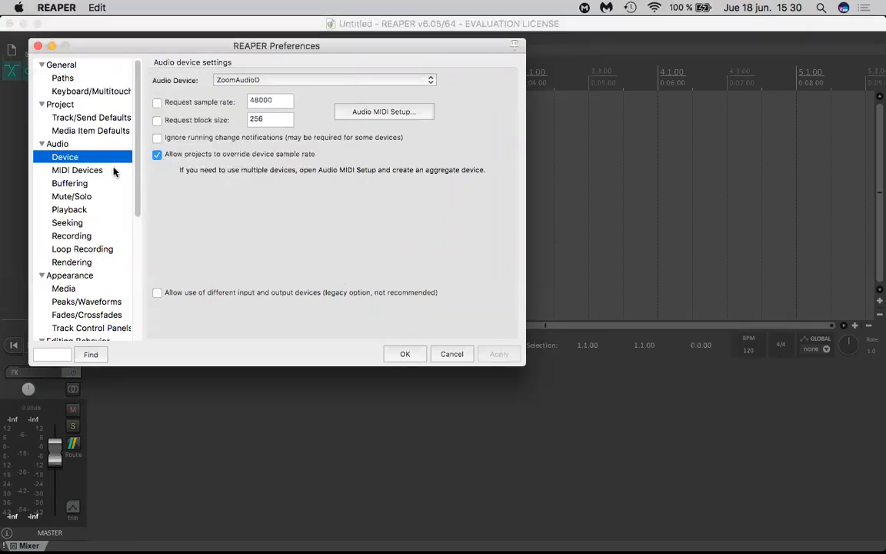
left_click(80, 170)
left_click(364, 120)
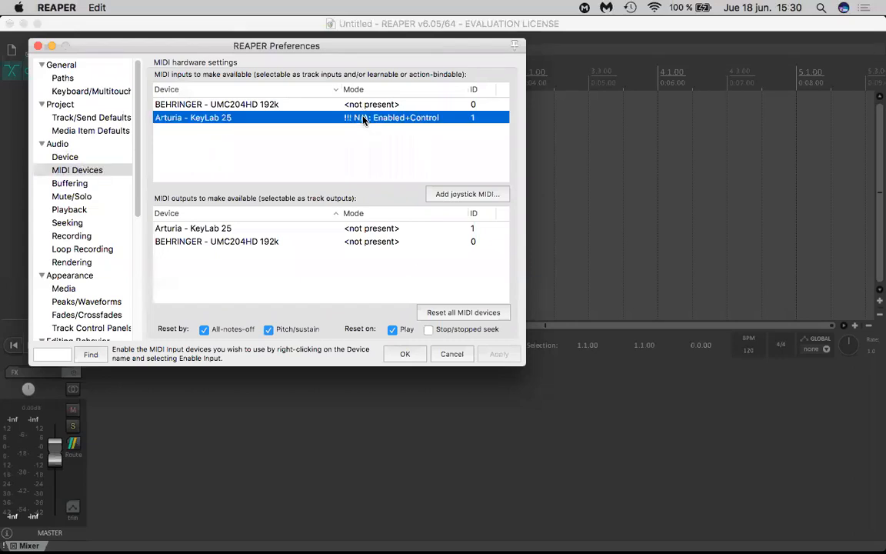
double_click(364, 119)
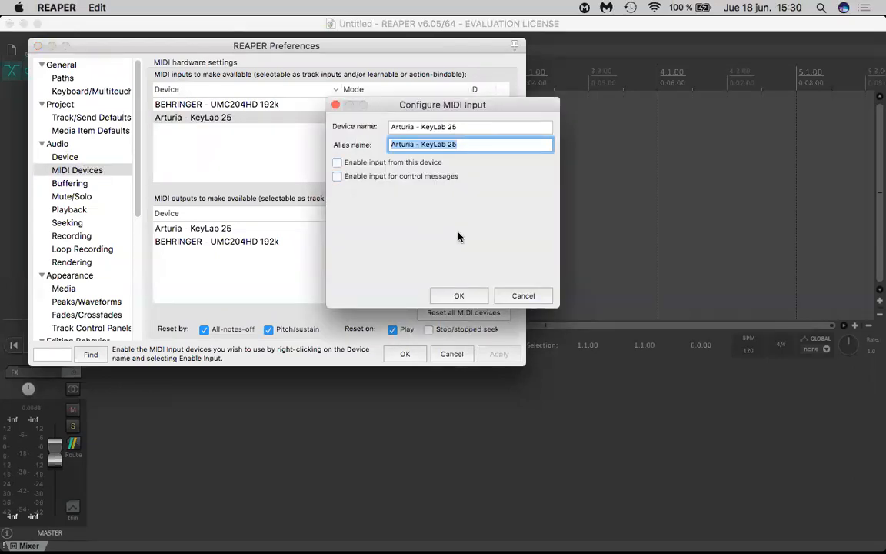
left_click(459, 295)
left_click(80, 156)
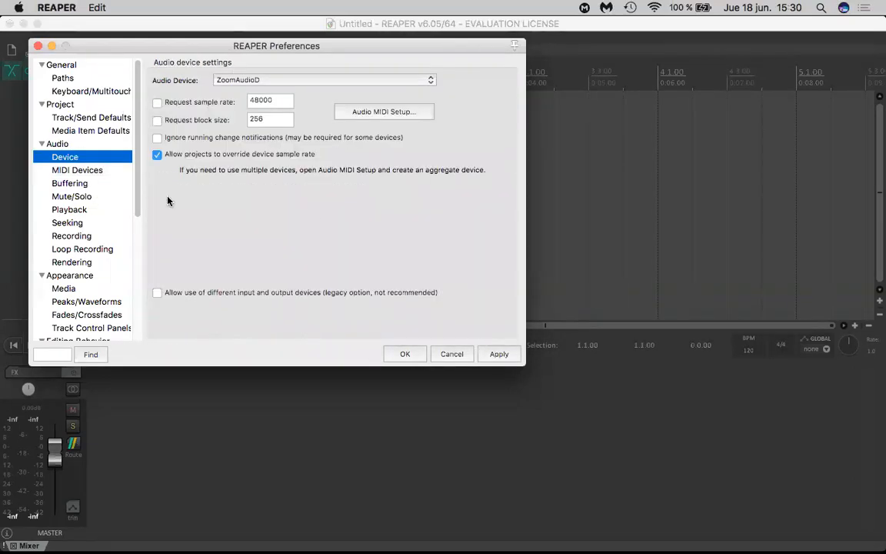
left_click(489, 353)
left_click(400, 353)
left_click(312, 219)
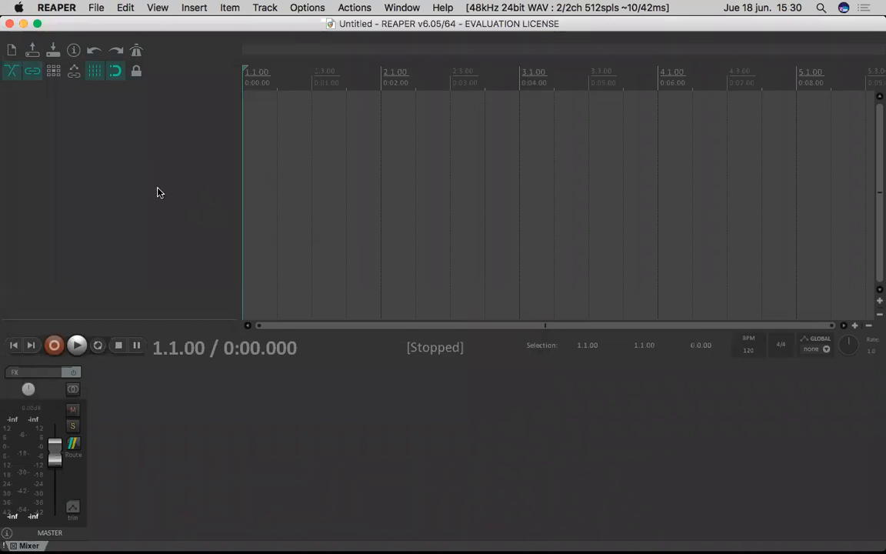
- Insert the media file "Bust a Groove 2 ost - Moon Light Party (Kelly's Theme) (Japanese ver).mp3" from the Downloads folder
left_click(158, 8)
left_click(158, 7)
left_click(194, 8)
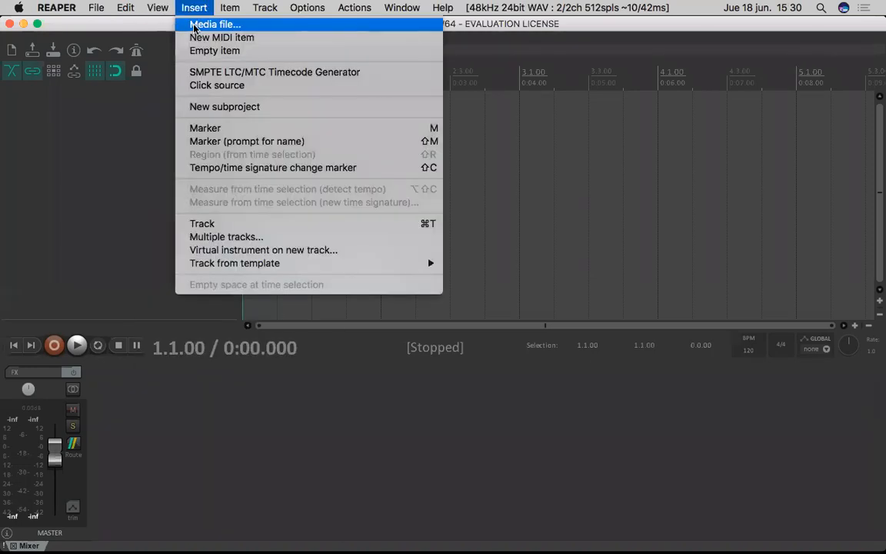
left_click(192, 25)
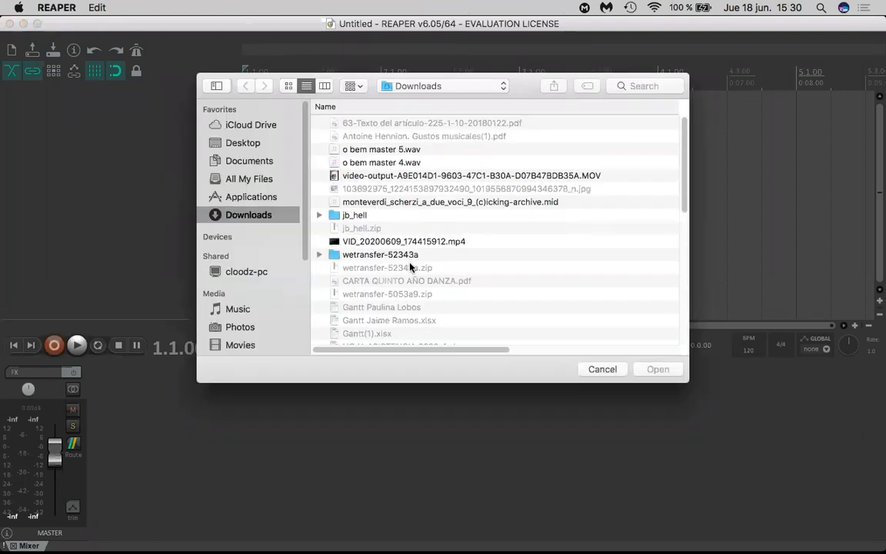
scroll(409, 263, "down", 2)
scroll(409, 266, "down", 10)
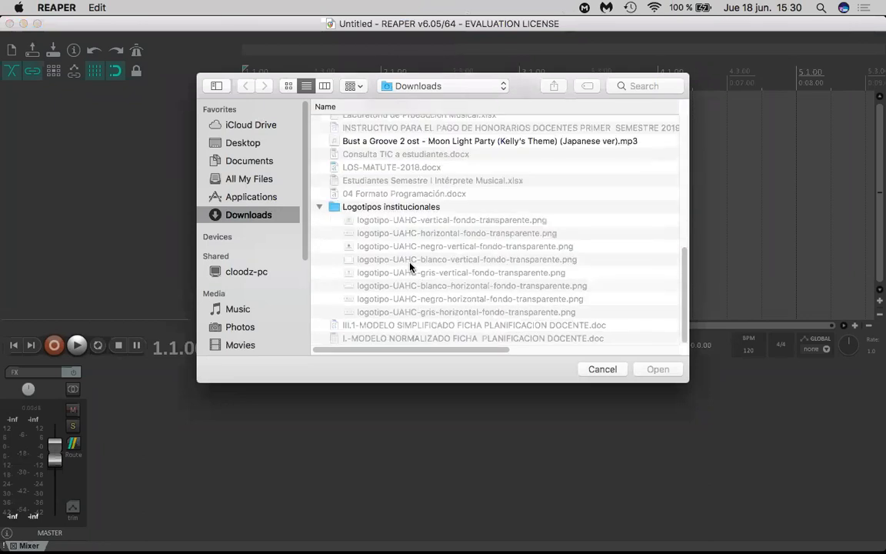
left_click(430, 140)
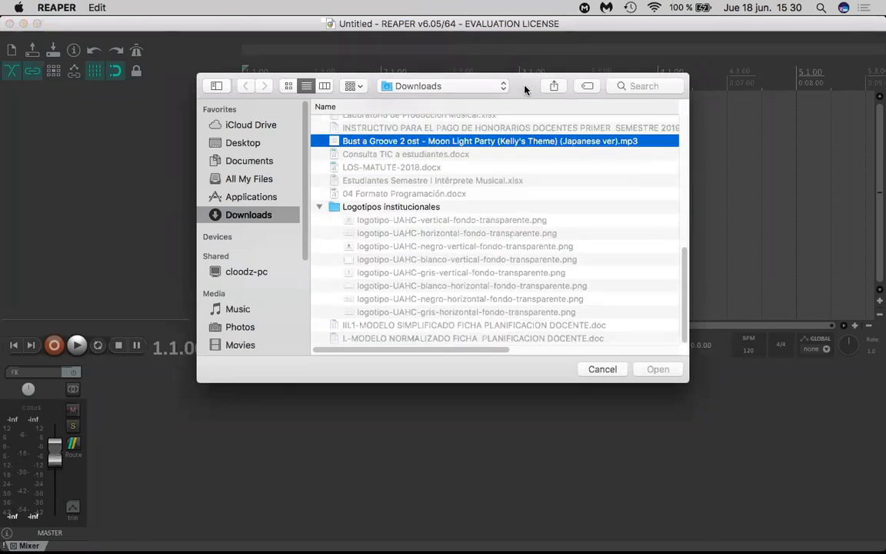
left_click_drag(526, 89, 353, 89)
left_click(488, 369)
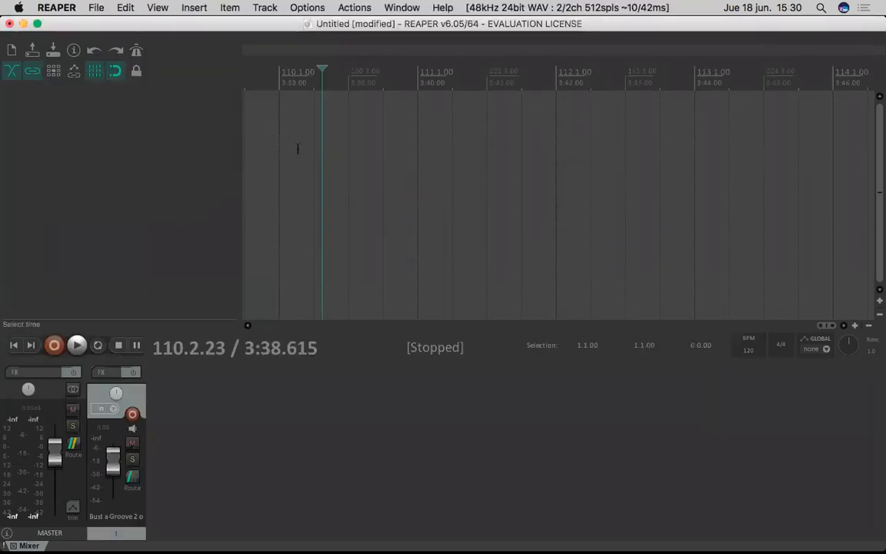
- Return the edit cursor to the project start at 1.1.00 and enlarge the timeline around the imported song's waveform
scroll(299, 176, "down", 8)
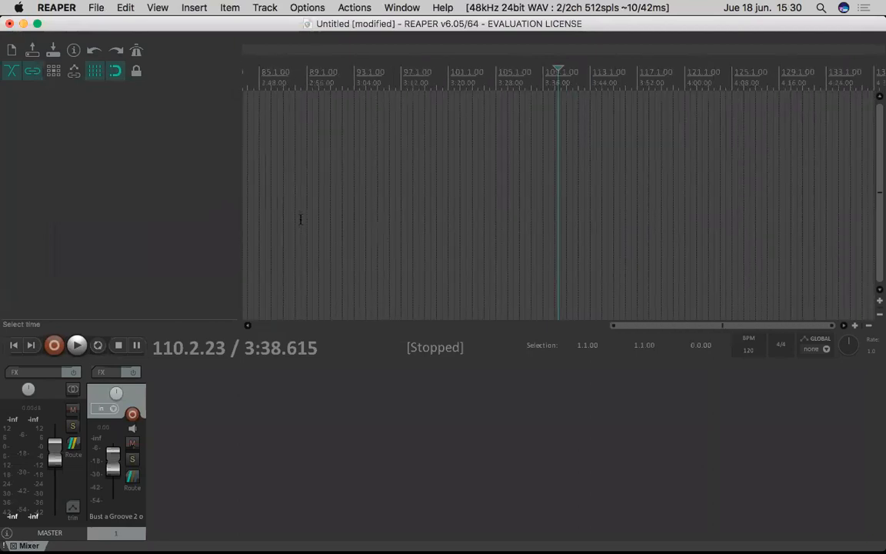
scroll(300, 219, "down", 15)
scroll(301, 219, "down", 2)
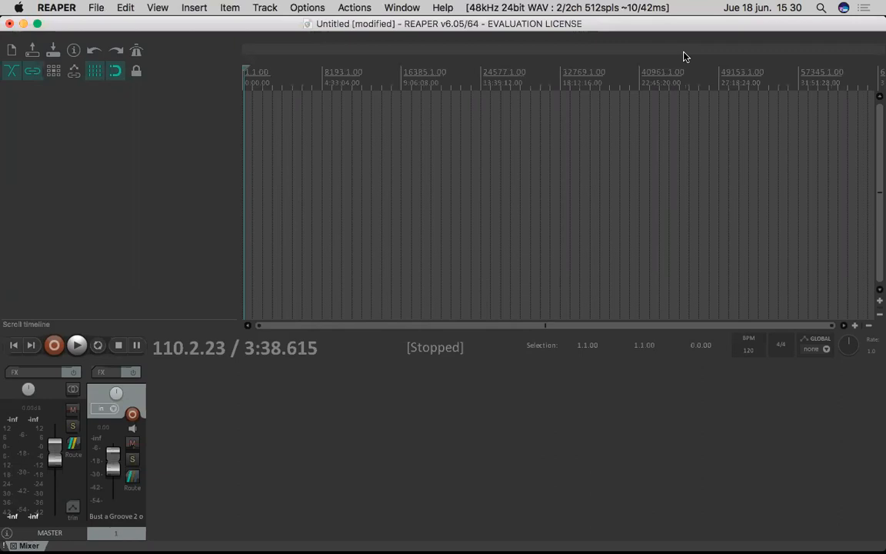
left_click(293, 131)
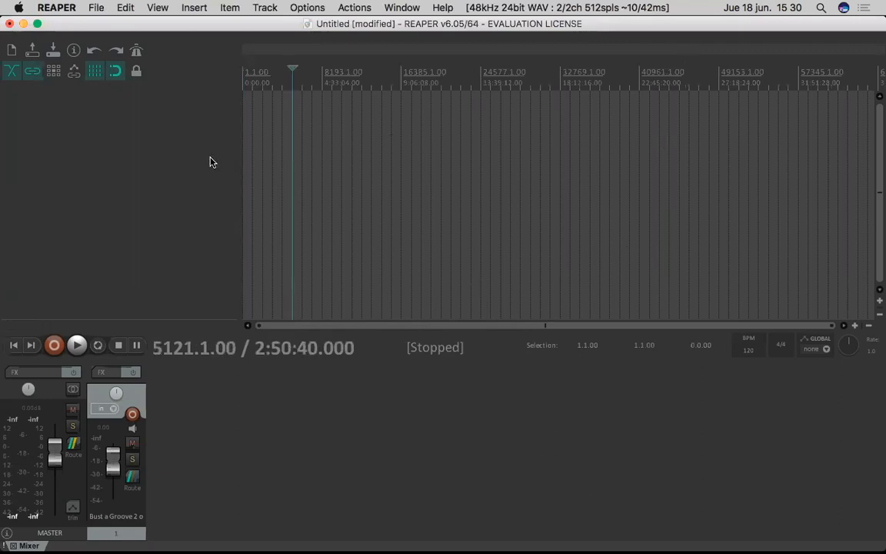
scroll(227, 168, "up", 3)
scroll(357, 103, "up", 4)
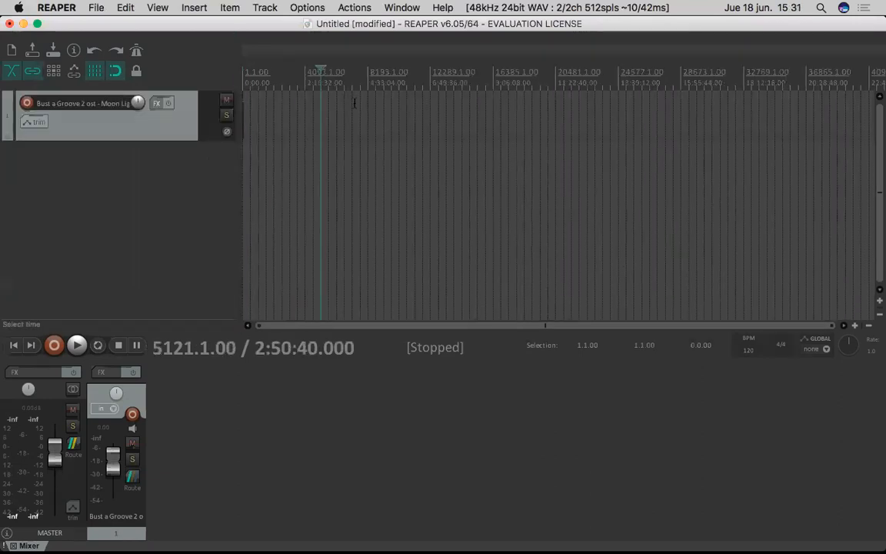
scroll(356, 103, "up", 4)
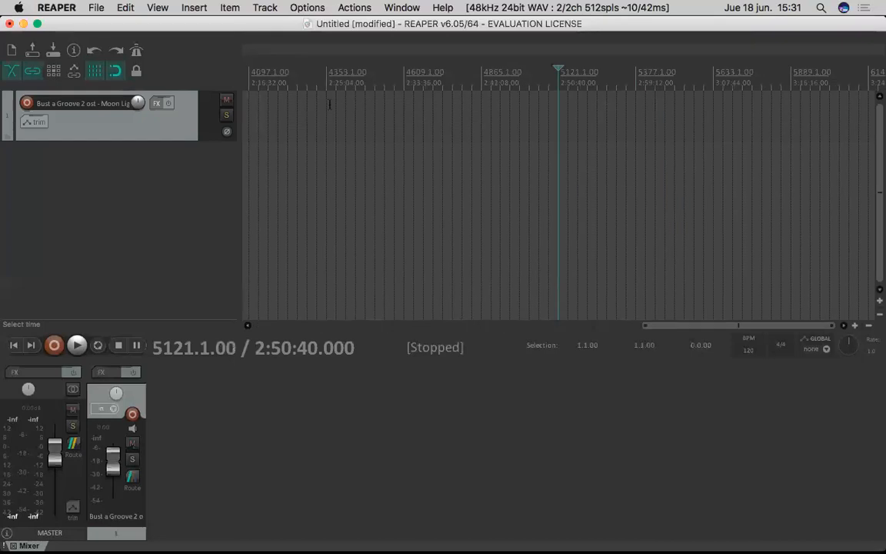
left_click(537, 65)
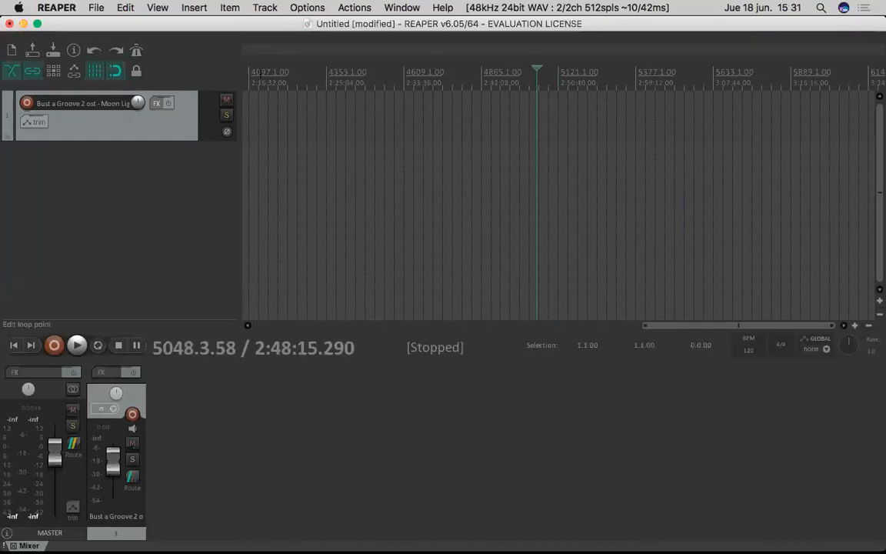
left_click(260, 73)
scroll(260, 73, "down", 5)
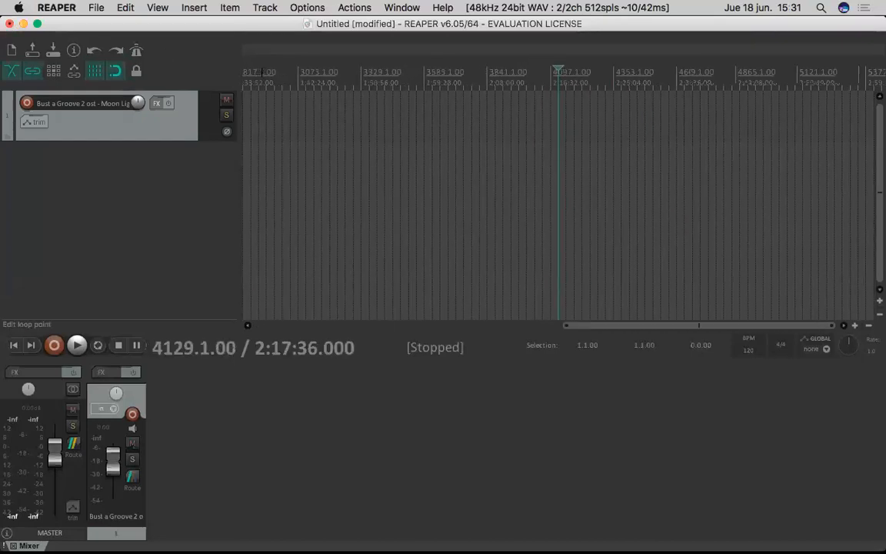
left_click(245, 73)
scroll(246, 73, "up", 10)
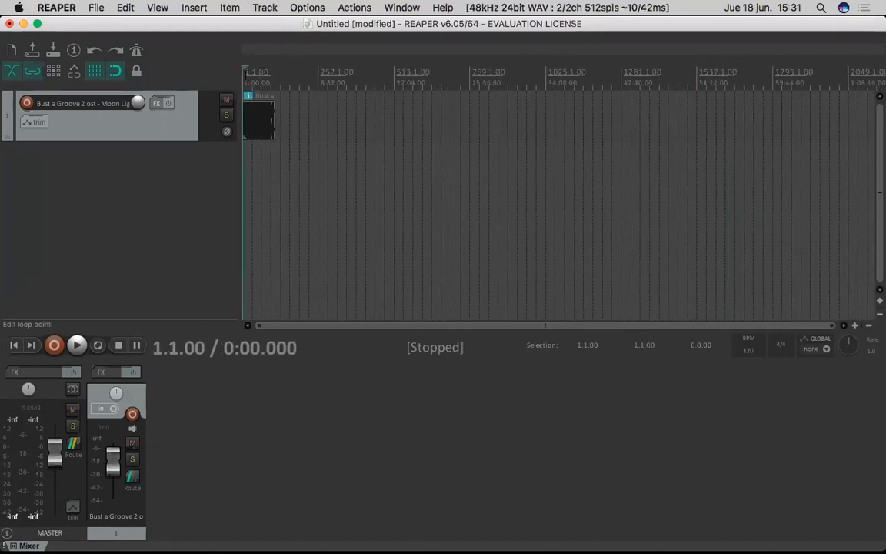
scroll(245, 73, "up", 4)
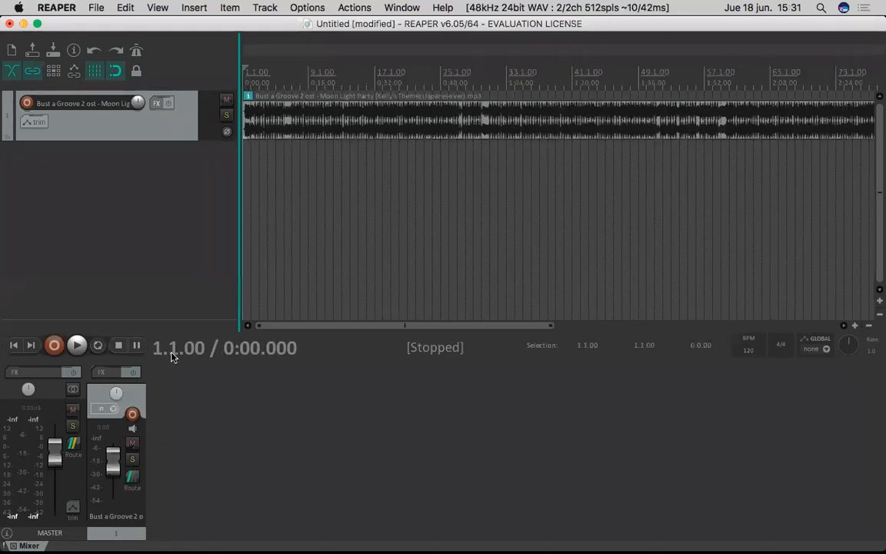
- Lower the song track's volume to -12.0 dB, play the song from the start at a raised system volume, and stop playback
left_click_drag(113, 461, 116, 482)
key("space")
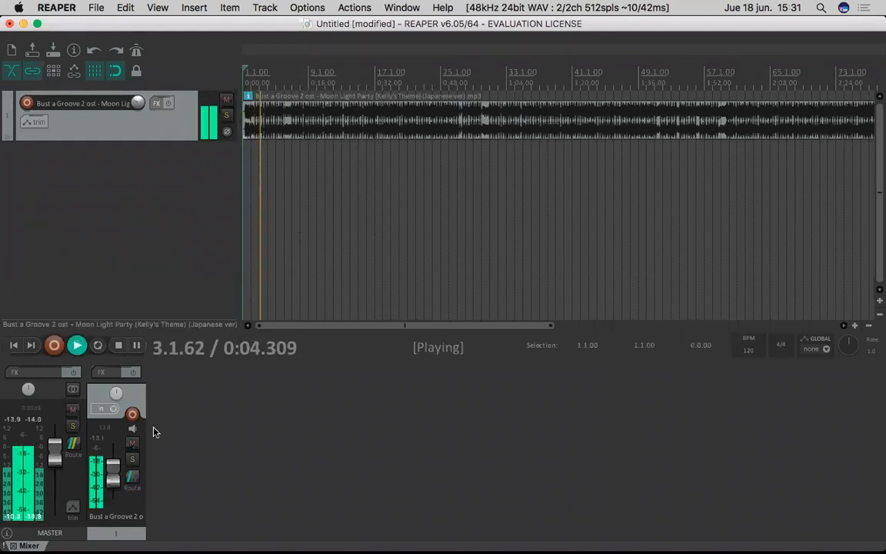
mouse_move(114, 478)
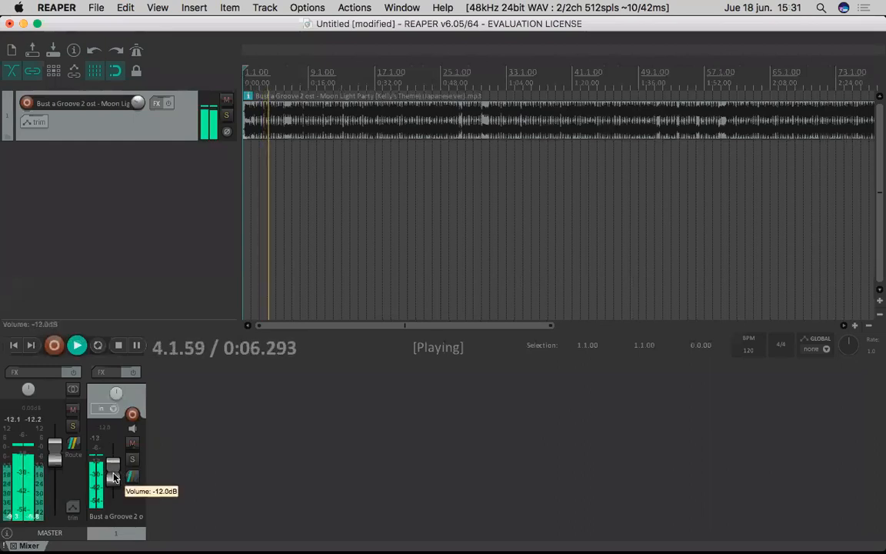
key("XF86AudioRaiseVolume")
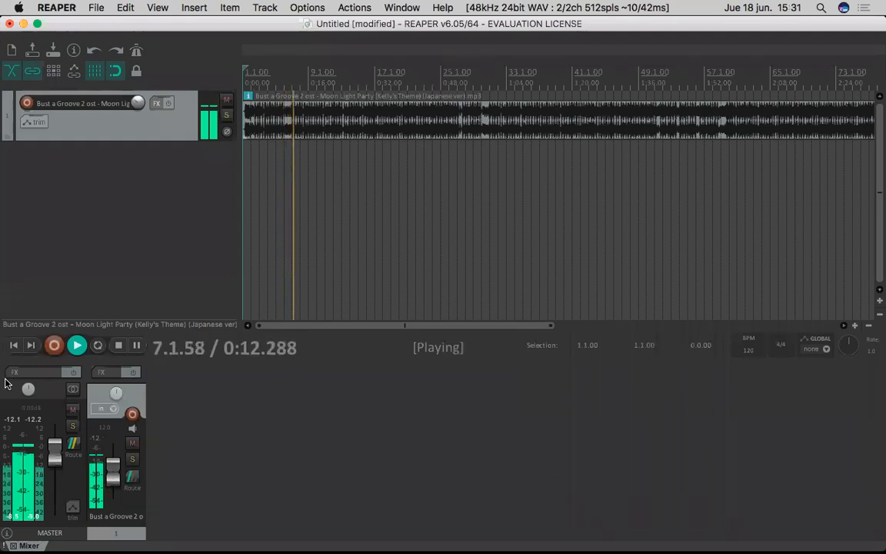
key("space")
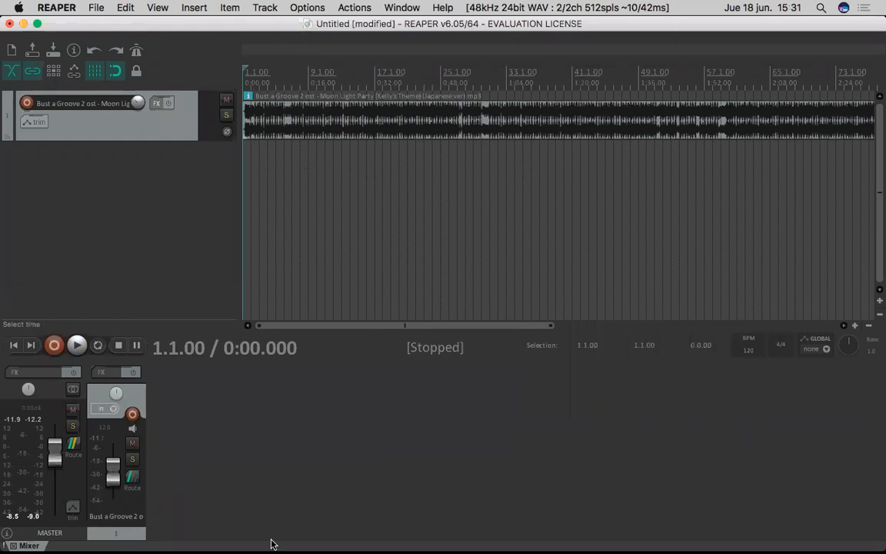
- Switch to Finder and bring 2-Los Fantasmas.wav into the project on a new track below the song, starting at about bar 14
mouse_move(271, 544)
left_click(125, 7)
mouse_move(194, 7)
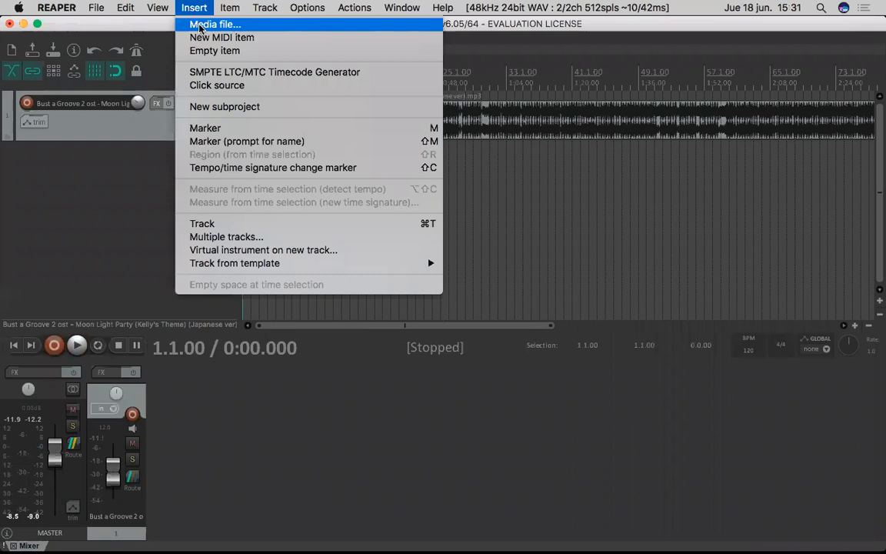
left_click(68, 196)
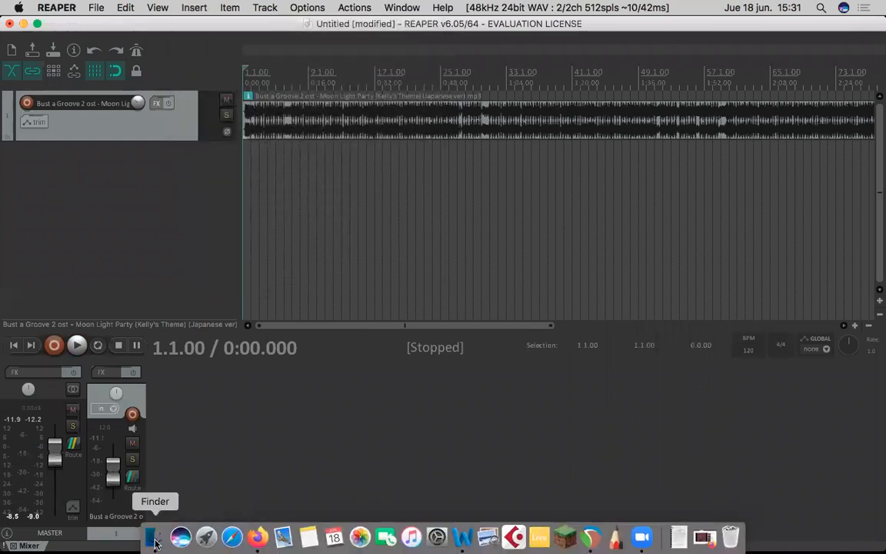
left_click(182, 534)
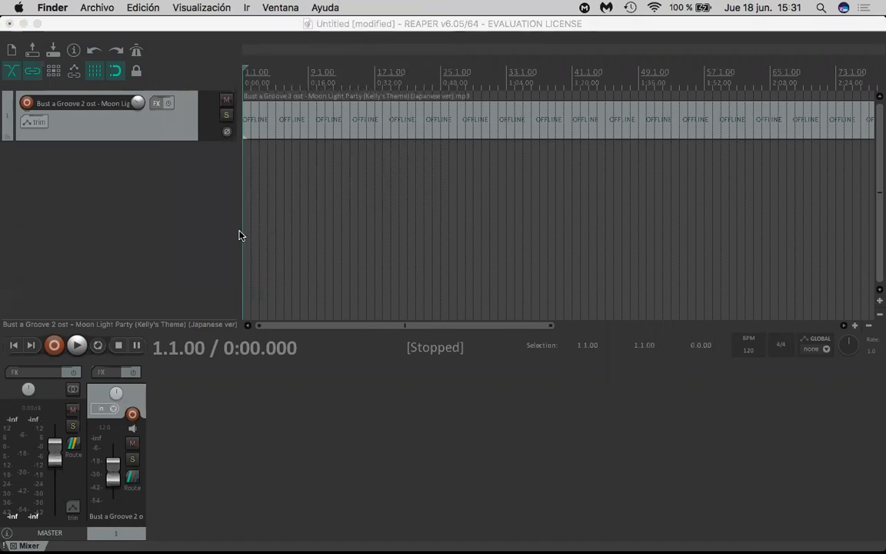
key("super+n")
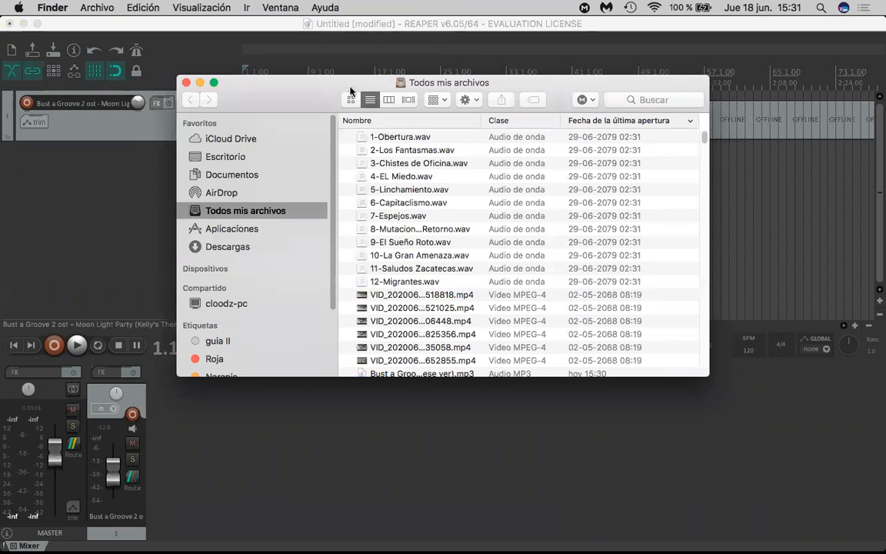
left_click_drag(350, 88, 327, 196)
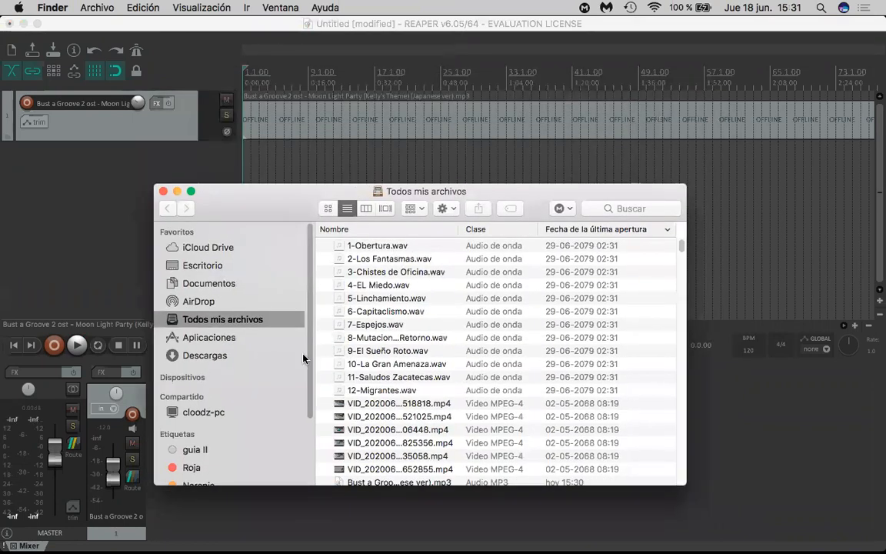
left_click(388, 258)
left_click_drag(389, 259, 422, 133)
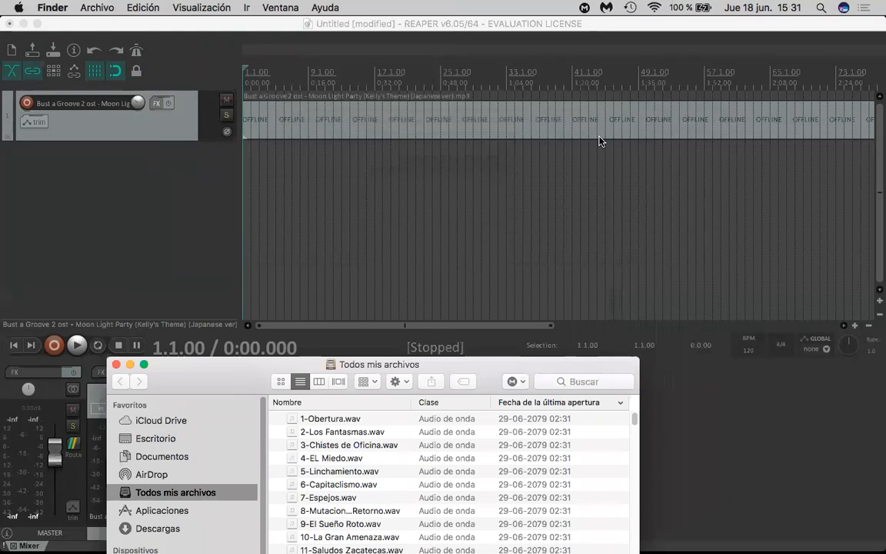
scroll(429, 191, "up", 3)
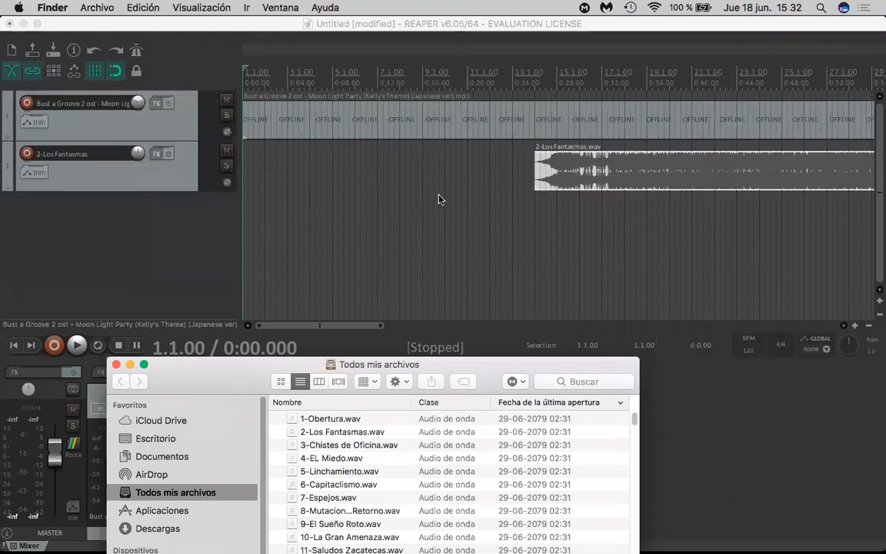
- Solo the 2-Los Fantasmas track, lower its volume to -22.6 dB, and play it briefly from 15.1.00
left_click(557, 99)
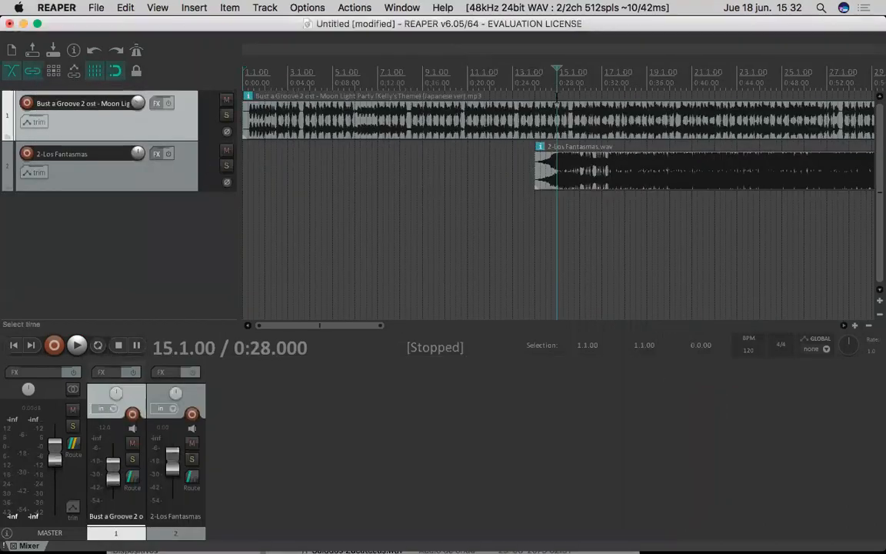
left_click(227, 166)
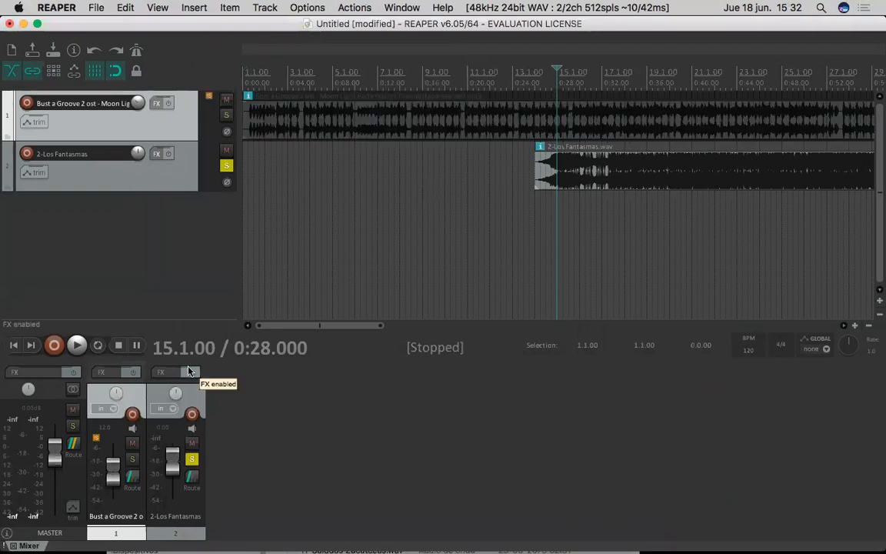
mouse_move(173, 466)
left_mouse_down()
mouse_move(174, 483)
mouse_move(173, 460)
left_mouse_up()
key("space")
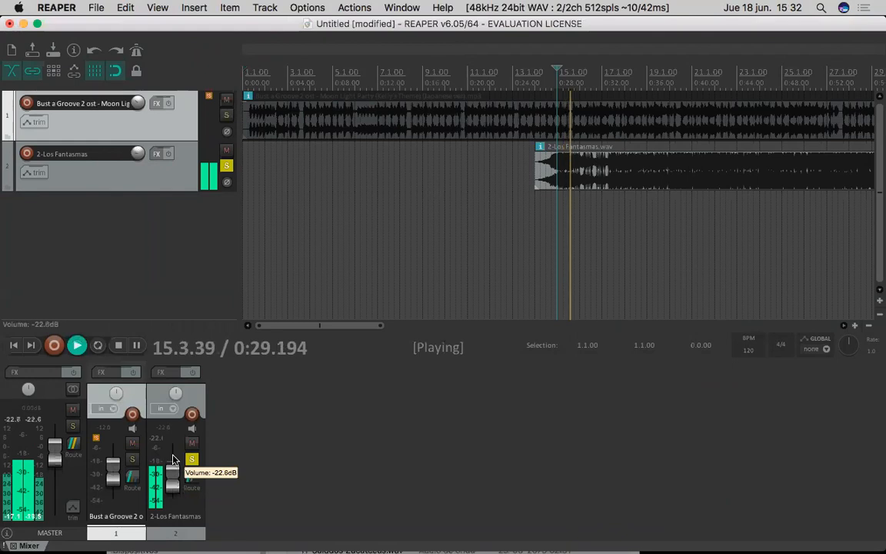
key("space")
- Delete the 2-Los Fantasmas track
left_click(178, 176)
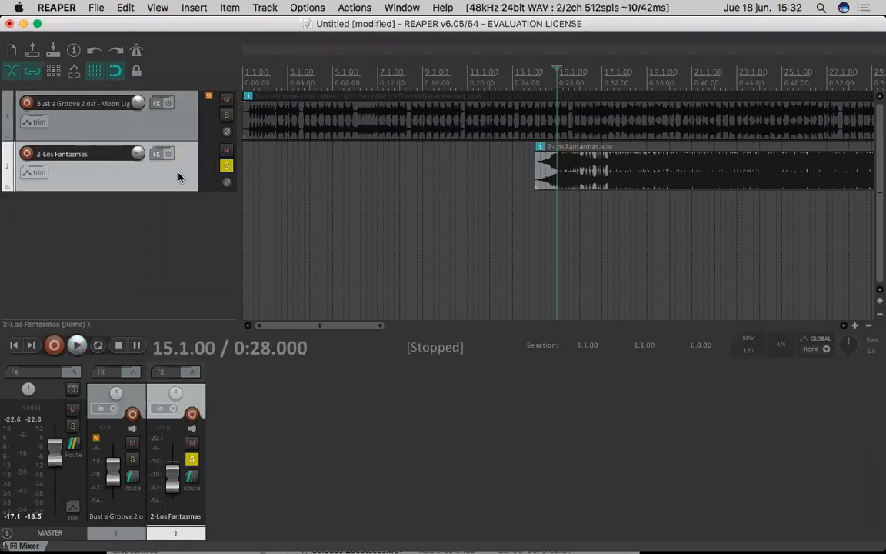
key("Delete")
key("Return")
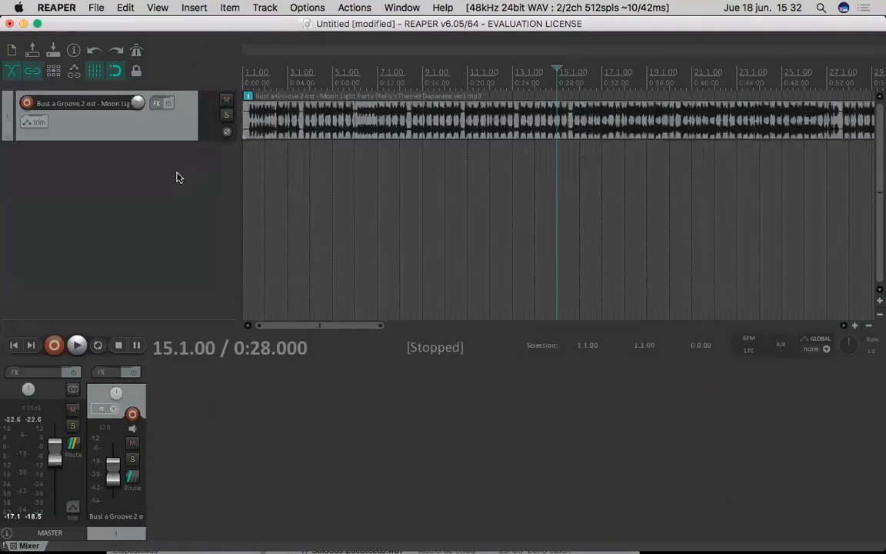
- Show the whole song on the timeline and place the edit cursor at various points along it to examine possible cut positions
scroll(435, 130, "down", 6)
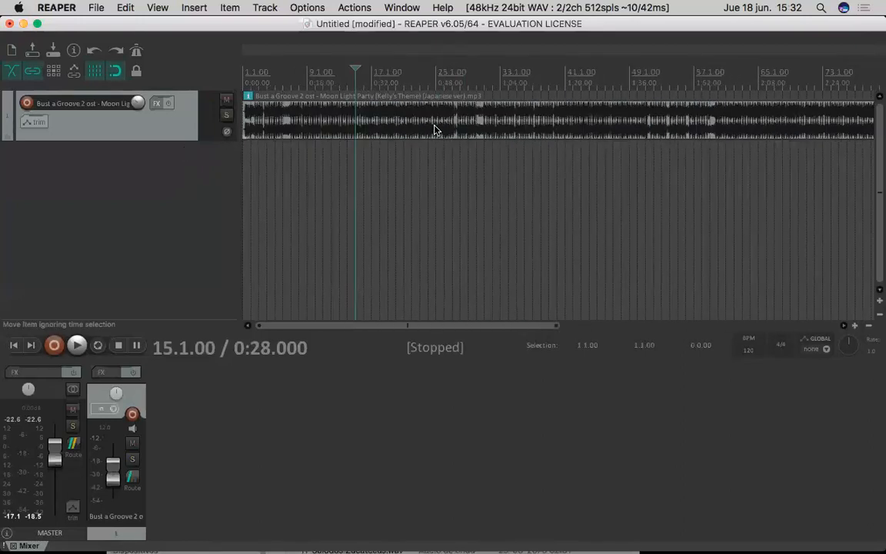
scroll(434, 131, "down", 1)
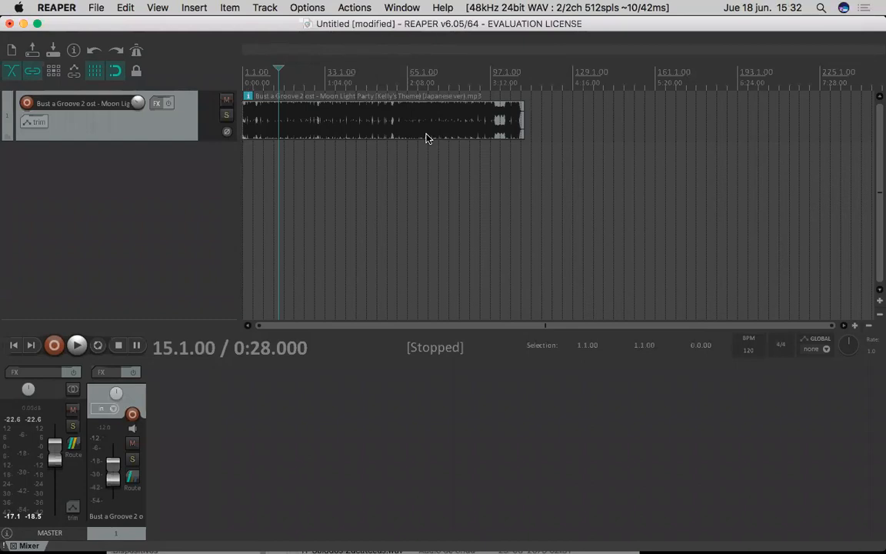
left_click(408, 106)
left_click(376, 85)
left_click(356, 94)
left_click(314, 104)
left_click(376, 108)
left_click(470, 114)
left_click(490, 115)
left_click(439, 106)
left_click(397, 95)
left_click(387, 96)
left_click(363, 107)
left_click(326, 96)
left_click(397, 109)
- Split the song at about bar 77, try moving its second part further along the timeline, and undo only that move
left_click(439, 113)
key("s")
left_click_drag(482, 136, 555, 129)
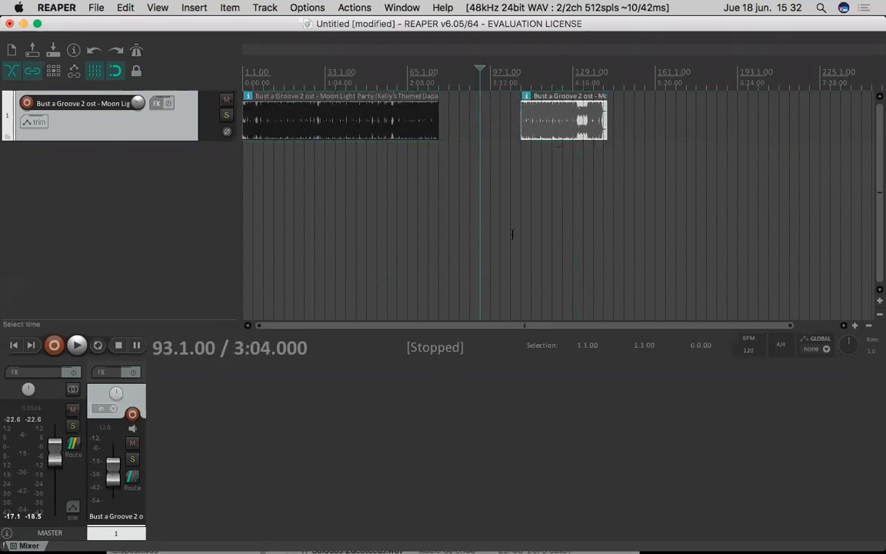
key("super+z")
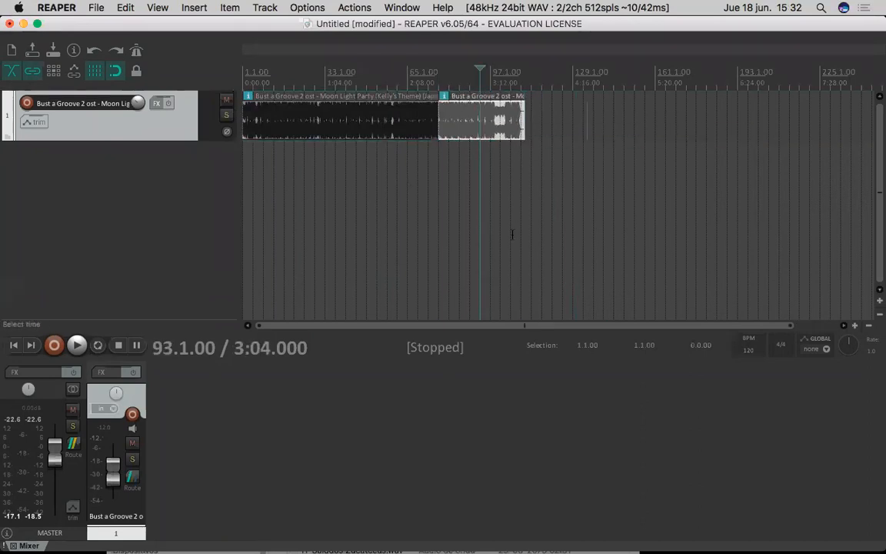
- Split the first part of the song at 50.1.00
left_click(373, 118)
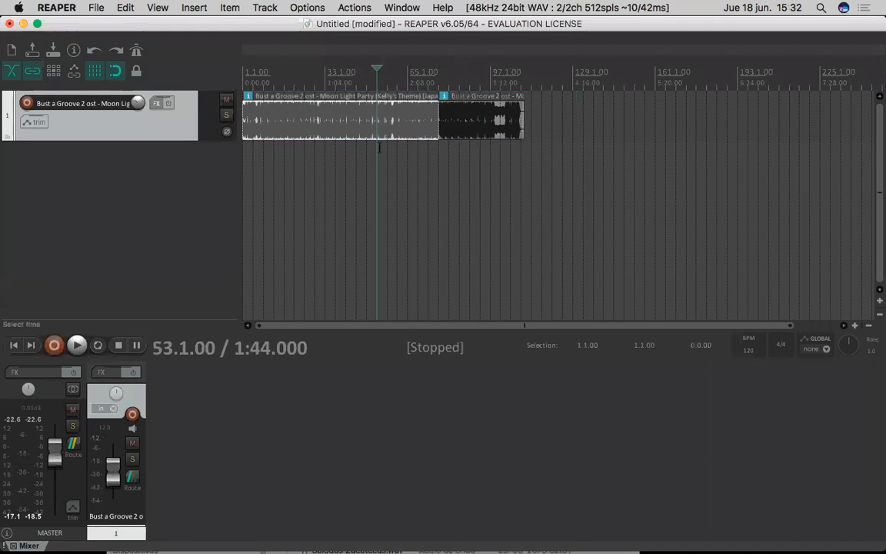
scroll(385, 121, "up", 4)
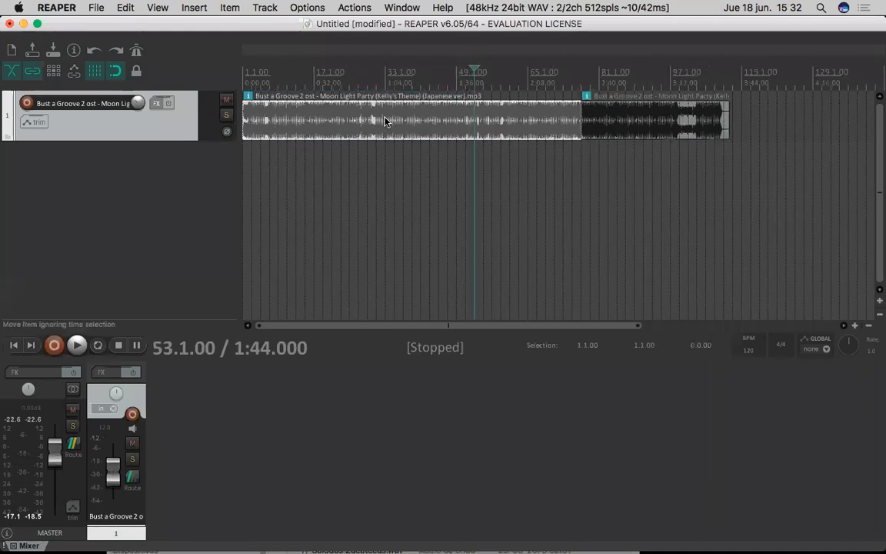
scroll(385, 120, "up", 4)
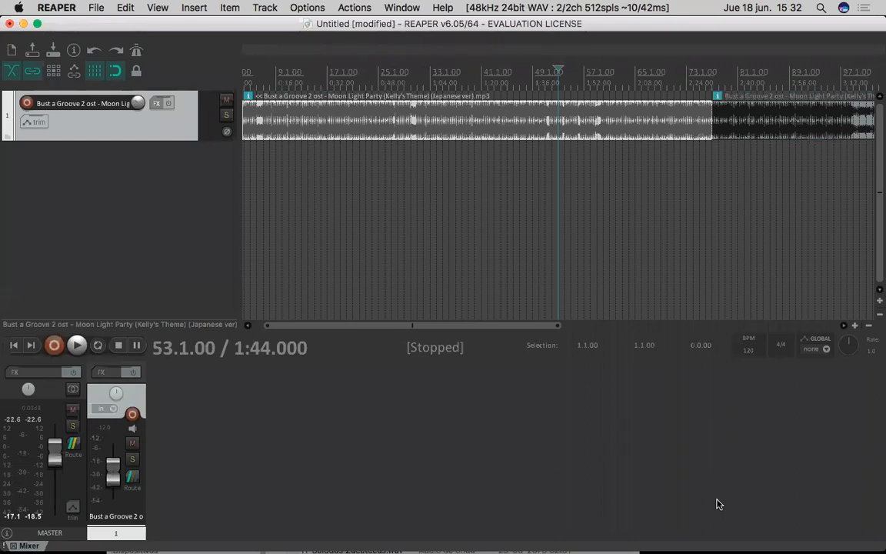
left_click(539, 125)
key("s")
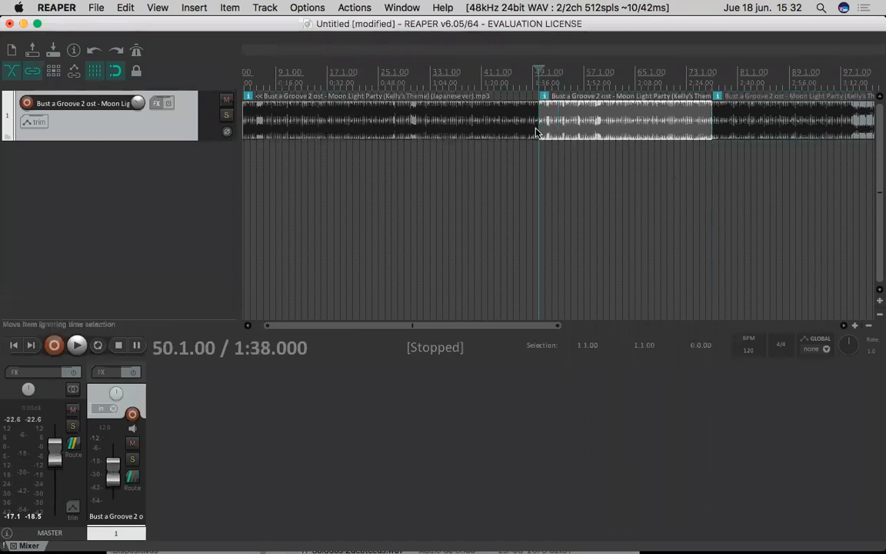
- Move the edit cursor to different bars and select different song parts to examine how cursor position and item selection relate
left_click_drag(535, 67, 440, 69)
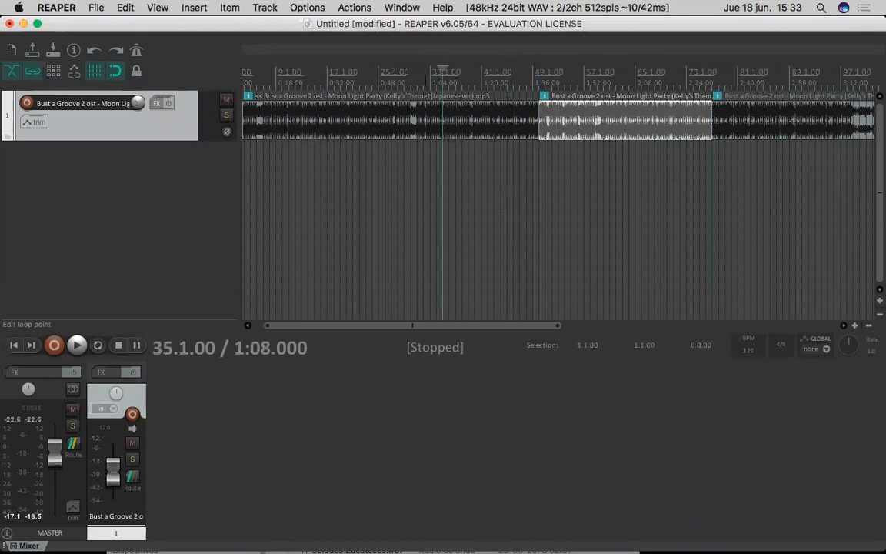
left_click(334, 50)
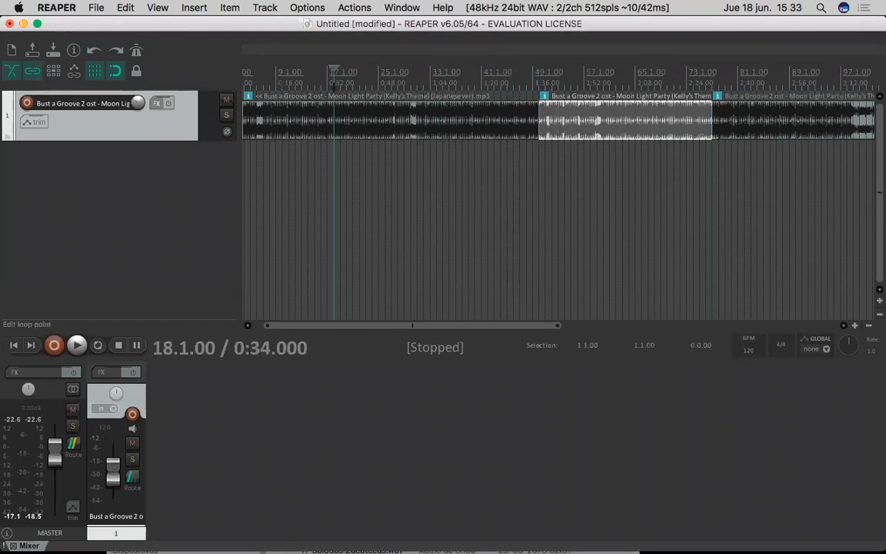
left_click(380, 123)
left_click(493, 70)
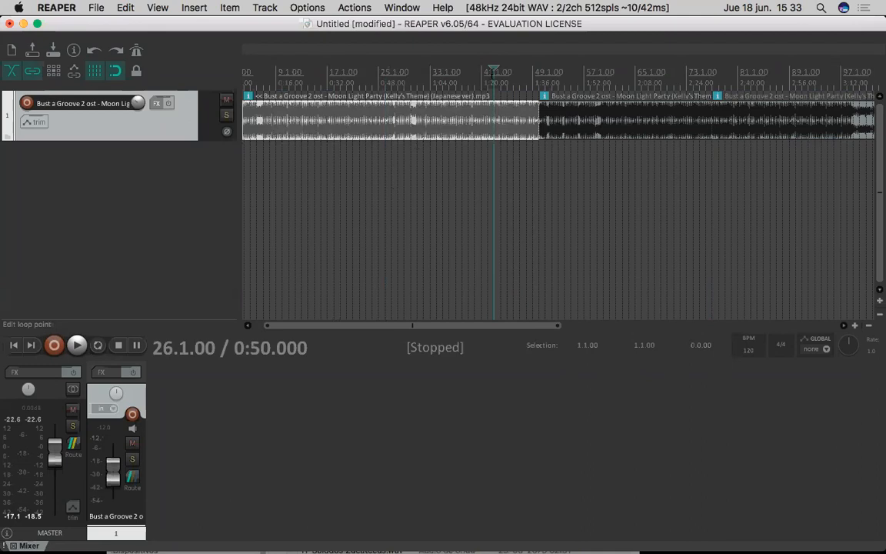
left_click(559, 203)
left_click(769, 127)
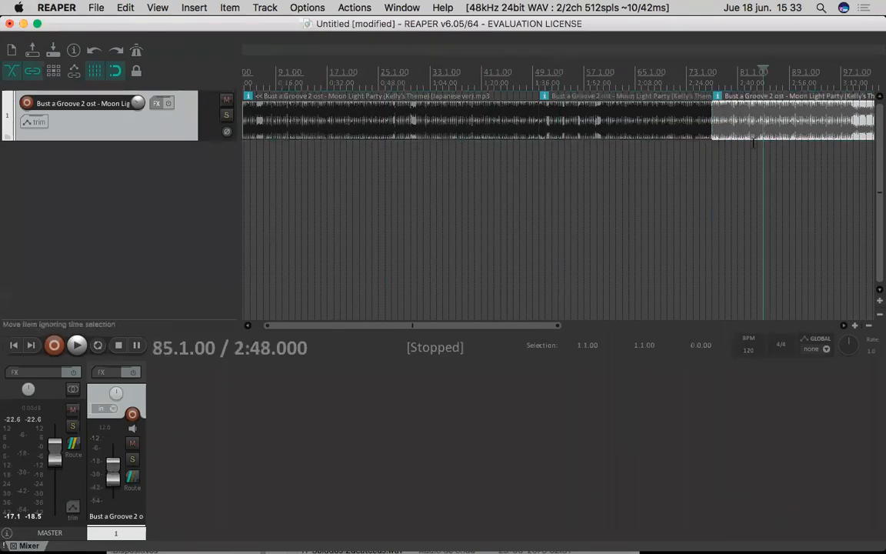
- Split the first part of the song at about bar 47, at about bar 32, and at 23.1.00
left_click(630, 183)
left_click(522, 196)
key("s")
left_click(426, 200)
key("s")
left_click(366, 202)
key("s")
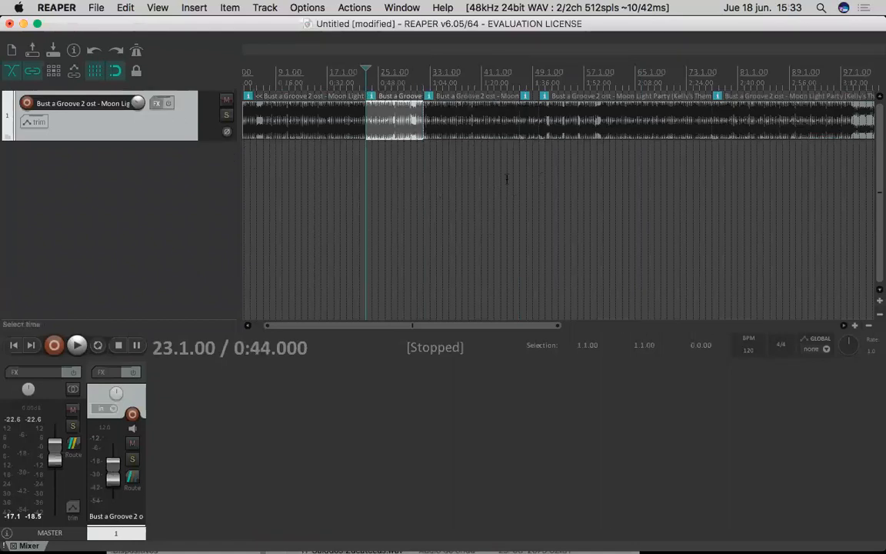
- Undo the latest splits, keeping only the cut at about bar 77
key("super+z")
key("super+z")
key("super+z")
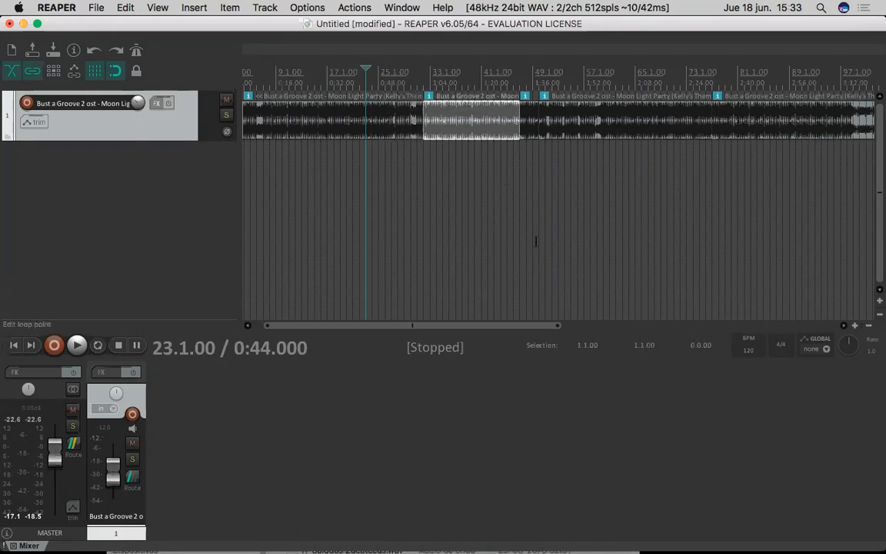
key("super+z")
key("super+z")
key("super+z")
key("super+z")
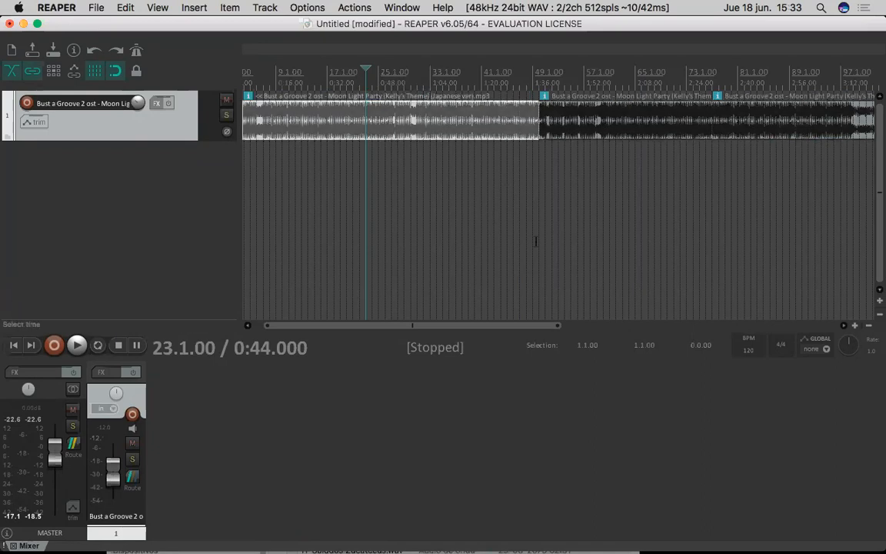
key("super+z")
key("super+z")
key("super+z")
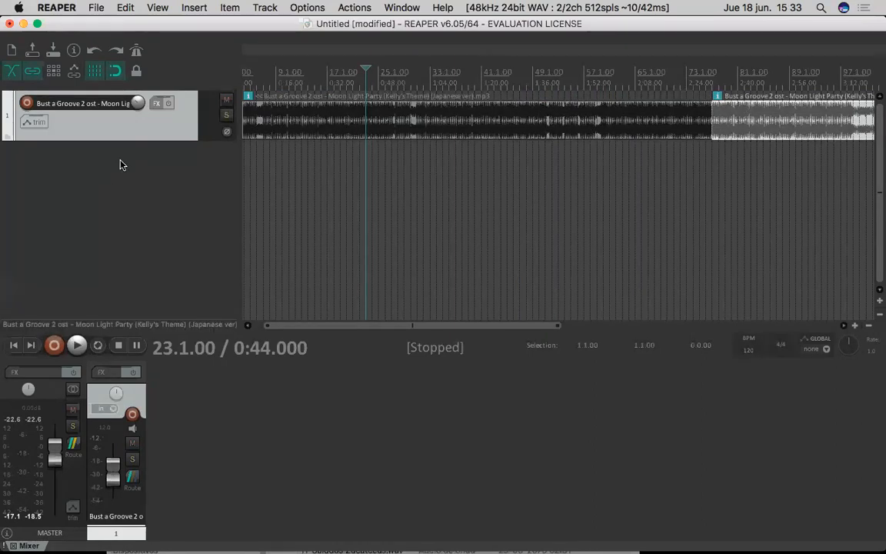
- Place the edit cursor at several points below the song to examine how it snaps to the grid
left_click_drag(15, 99, 111, 81)
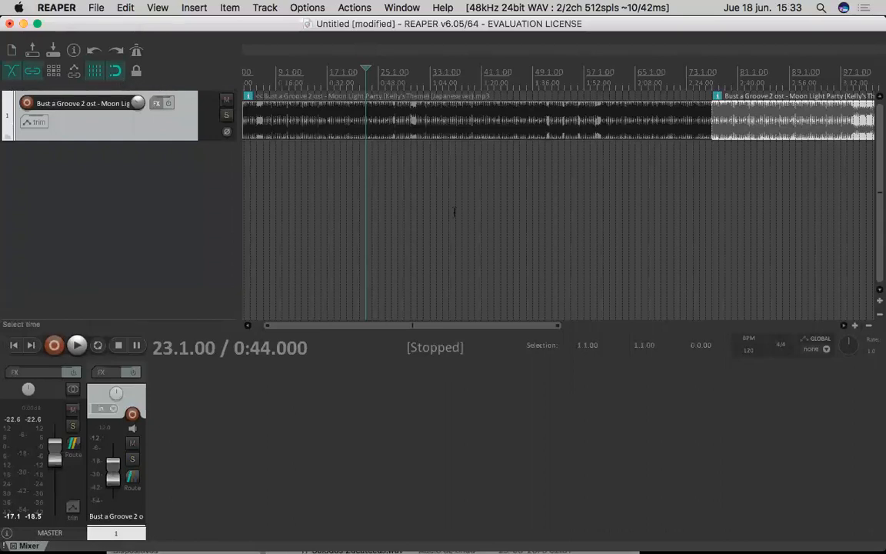
left_click(506, 188)
left_click(437, 185)
left_click(410, 157)
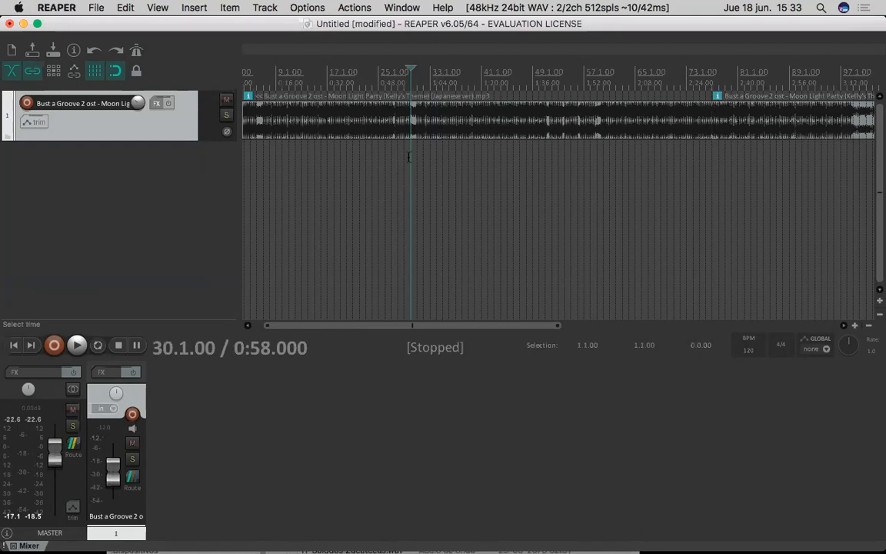
scroll(410, 157, "up", 4)
left_click(408, 155)
left_click(424, 156)
left_click(434, 160)
left_click(515, 177)
left_click(540, 178)
left_click(550, 182)
left_click(559, 185)
left_click(495, 187)
left_click(469, 193)
left_click(399, 192)
left_click(453, 203)
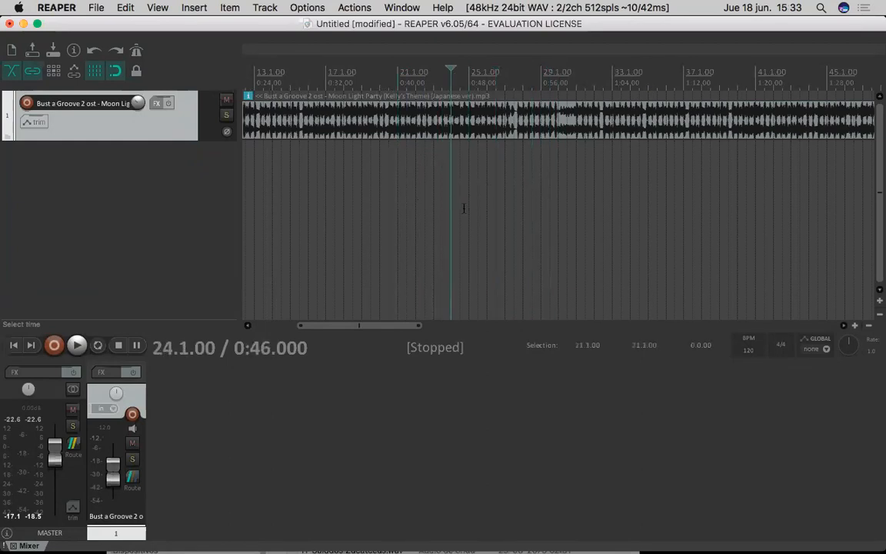
- Turn off snapping, place the edit cursor freely between the grid lines around bars 22 to 24, and turn snapping back on
scroll(373, 179, "left", 5)
scroll(372, 179, "up", 2)
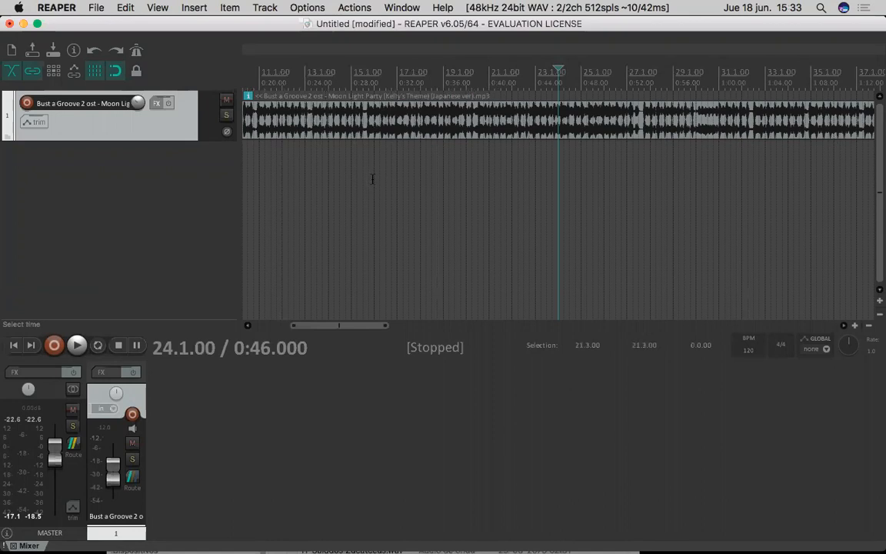
scroll(373, 180, "up", 5)
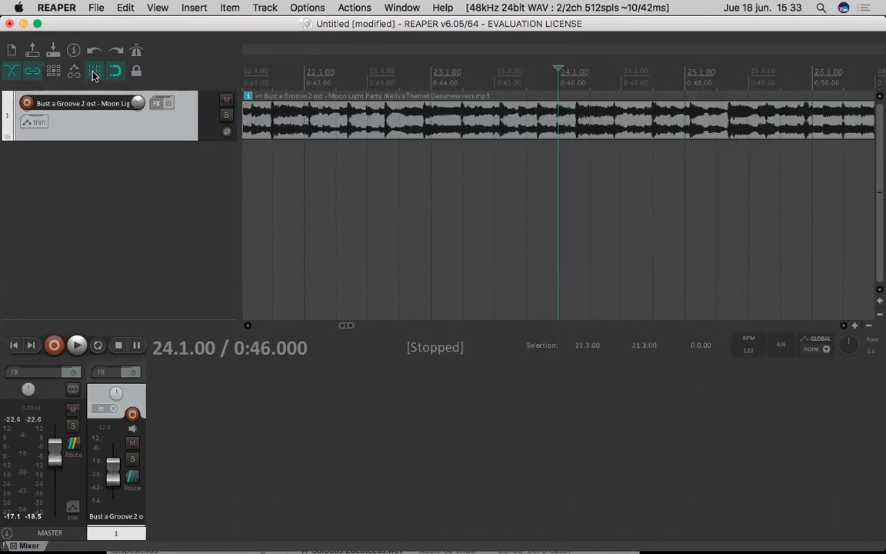
left_click(94, 73)
left_click(530, 179)
left_click(469, 182)
left_click(420, 187)
left_click(331, 191)
left_click(329, 190)
left_click(462, 187)
left_click(504, 190)
left_click(609, 188)
left_click(103, 70)
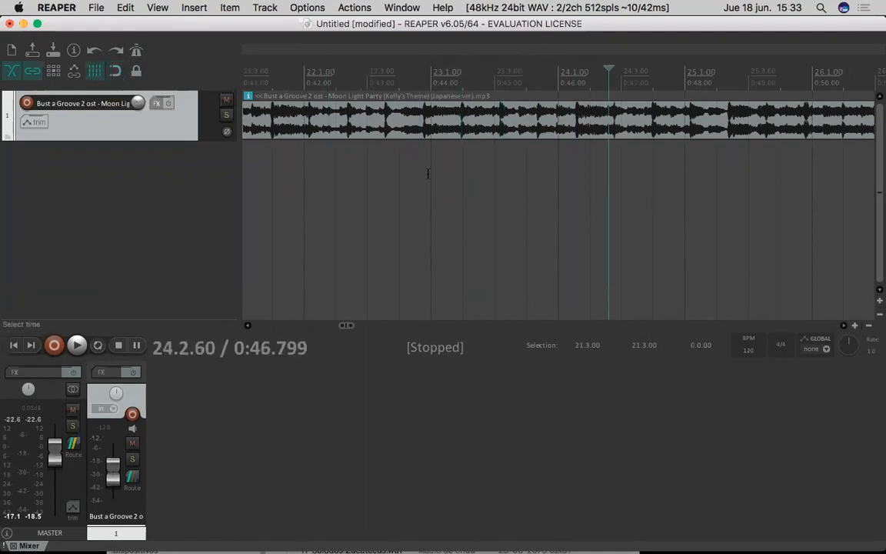
left_click_drag(428, 174, 566, 177)
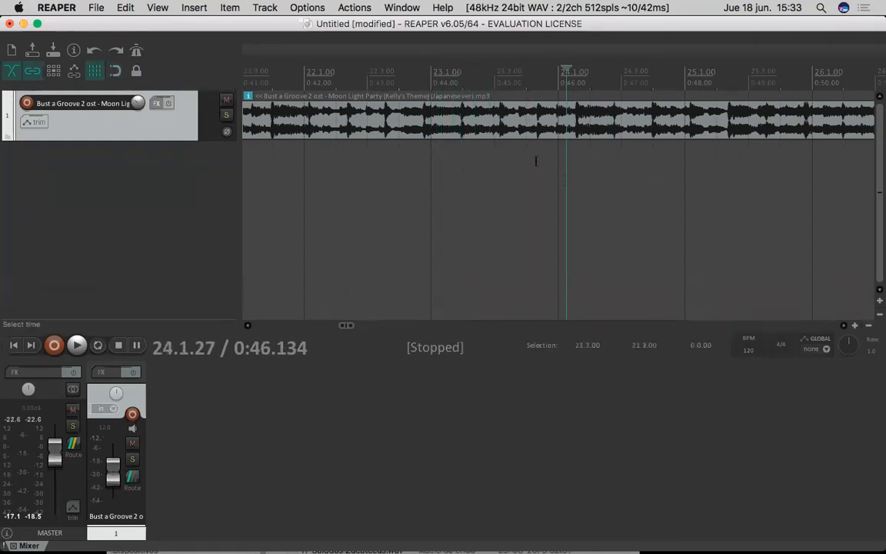
- Hide the grid lines and show them again, and turn off snapping to place the edit cursor at about 23.3.96
left_click(98, 72)
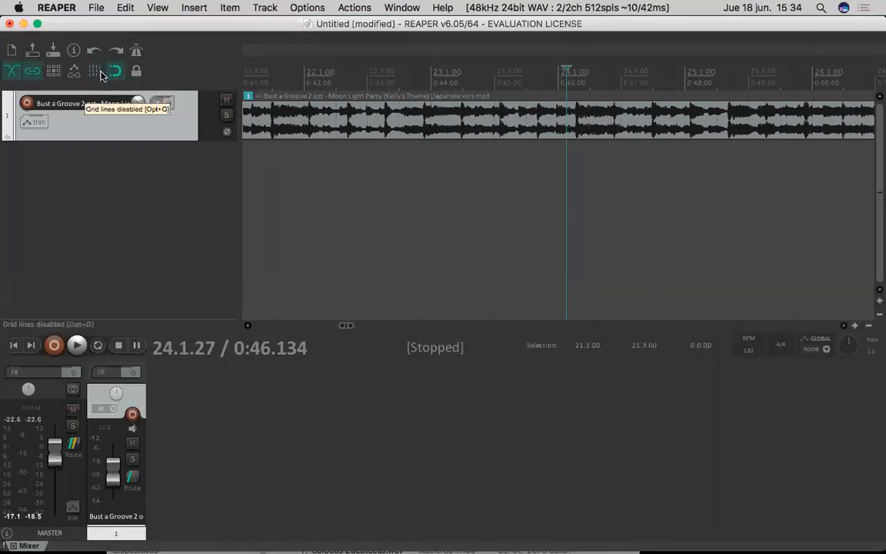
left_click(99, 72)
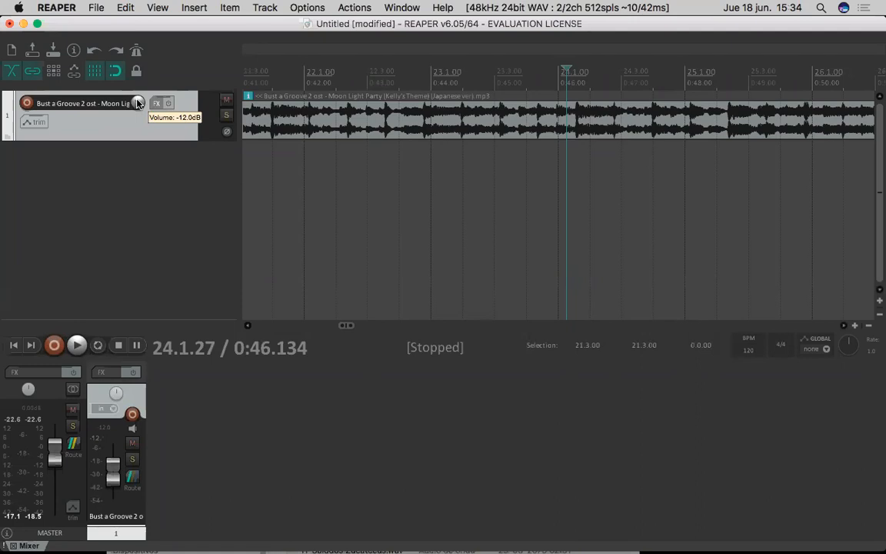
left_click(116, 73)
left_click_drag(542, 152, 585, 260)
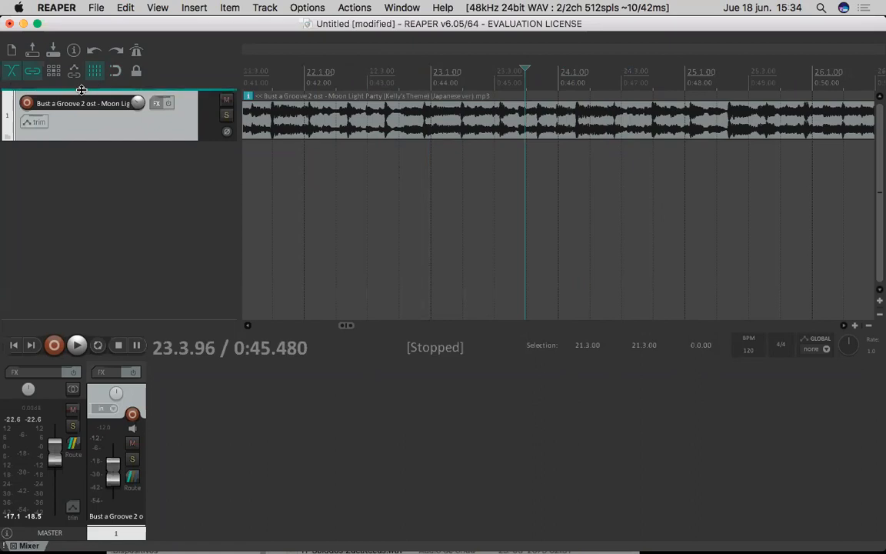
left_click(51, 73)
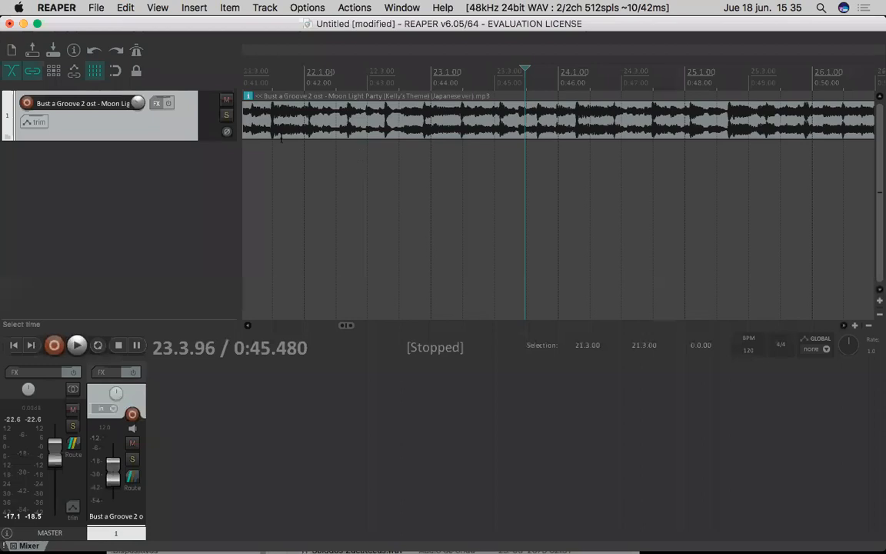
- Split the song at about 22.2.8, shortly before 25.1.00, and at about 26.2.32, without snapping to the grid
left_click(366, 119)
left_click(372, 118)
left_click(432, 120)
left_click(524, 120)
left_click(563, 120)
left_click(413, 112)
left_click(363, 116)
key("s")
left_click(659, 122)
key("s")
left_click(854, 119)
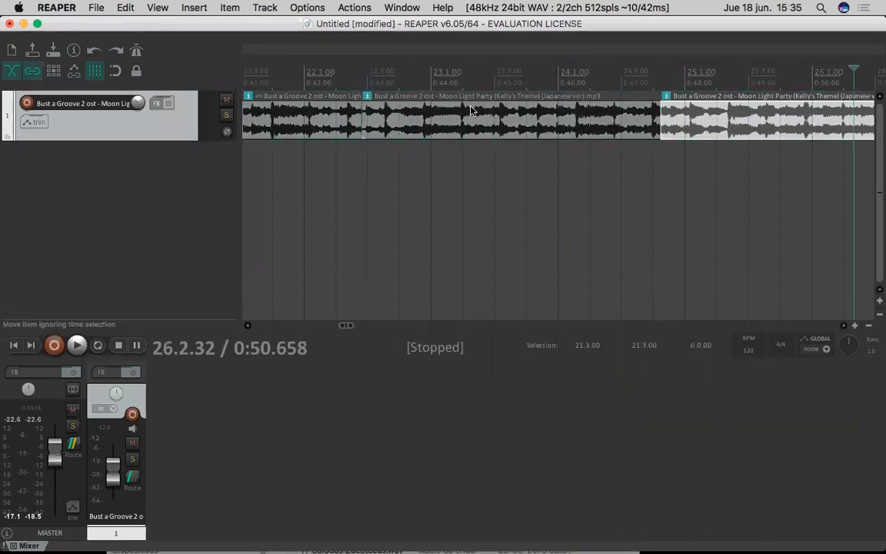
key("s")
- Enlarge the track's height and move the cut before the second piece slightly earlier, to about 0:42.874
left_click(391, 123)
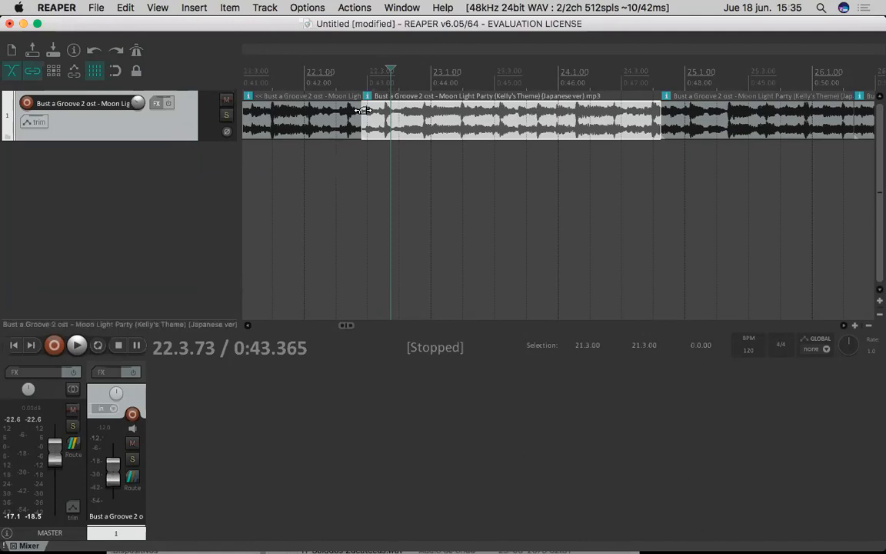
left_click_drag(208, 140, 197, 393)
scroll(178, 172, "down", 2)
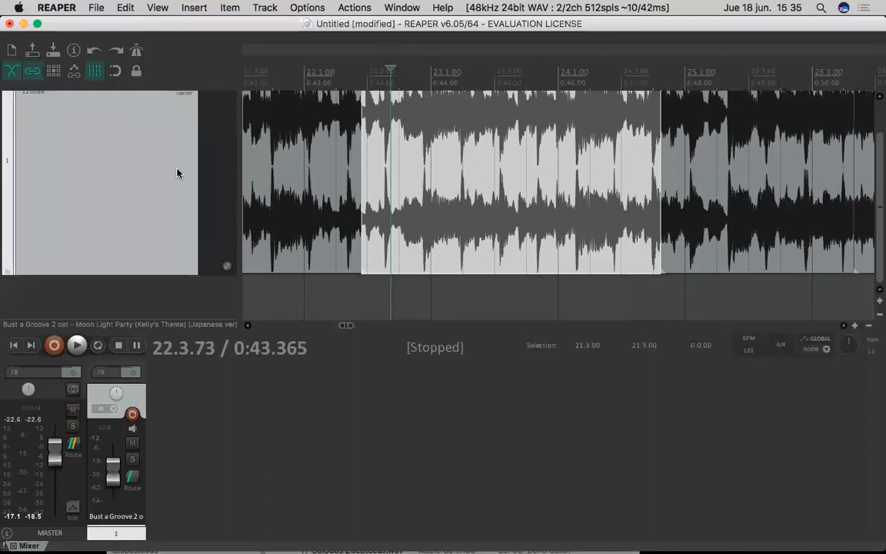
scroll(178, 172, "up", 2)
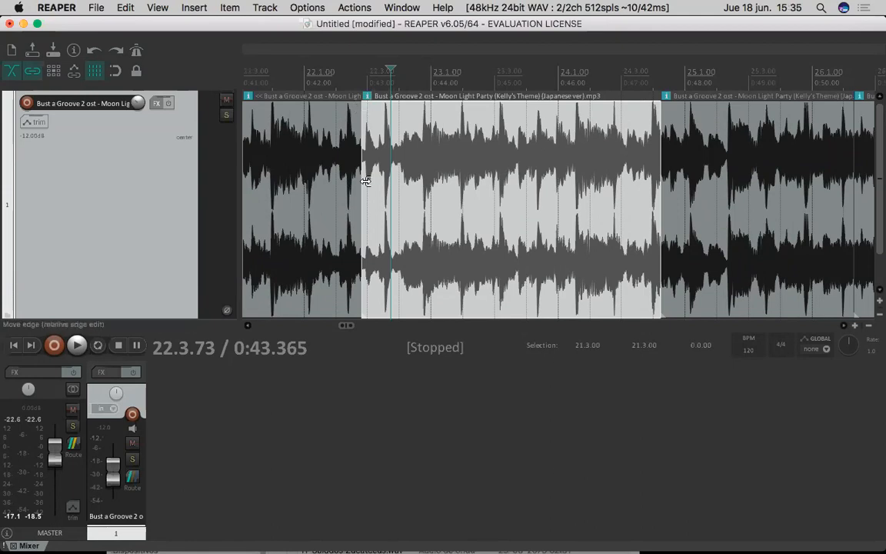
left_click_drag(365, 298, 361, 243)
left_click_drag(399, 288, 377, 263)
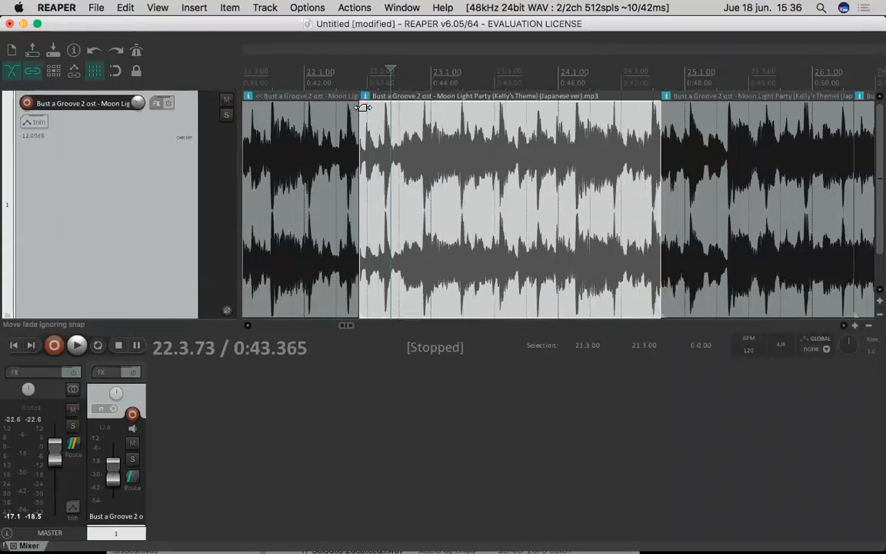
- Add a fade-in of about 2.1 s to the start of the second piece
left_click_drag(367, 108, 495, 101)
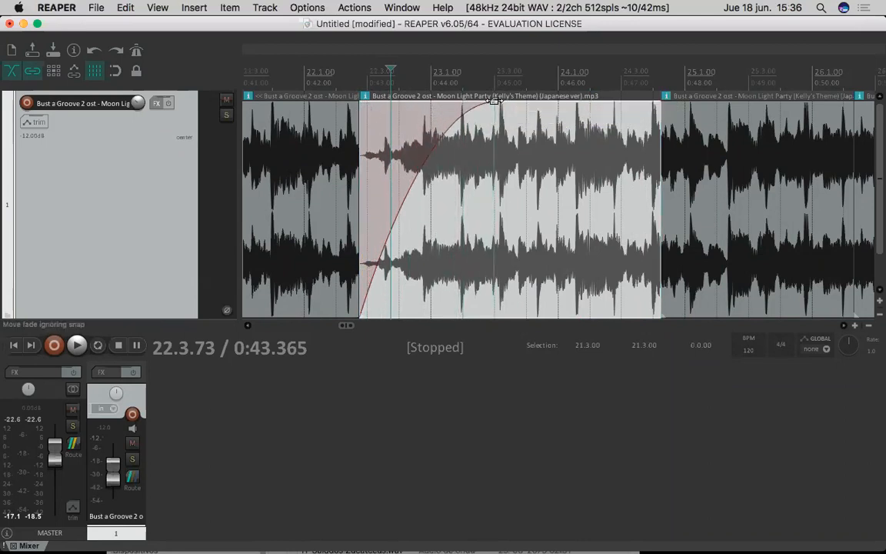
left_click(365, 96)
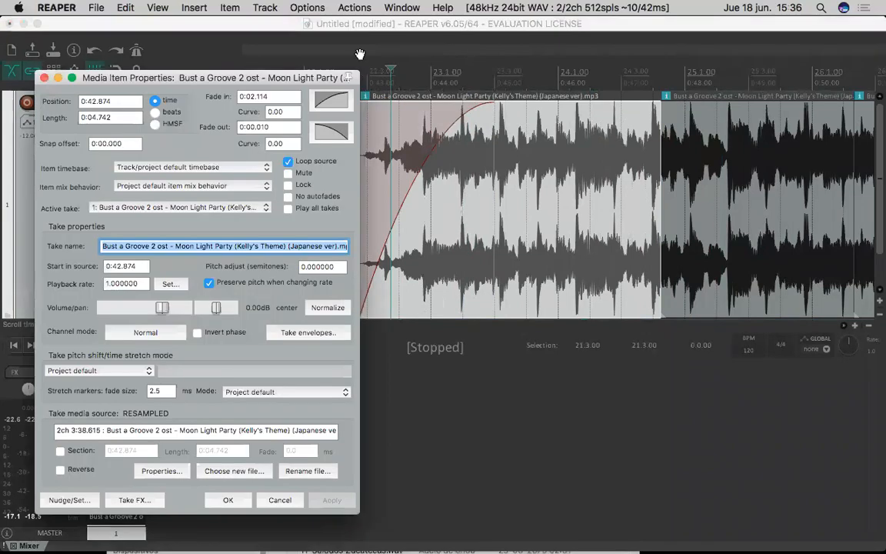
left_click(43, 78)
- Play the song from just before the second piece to listen to its fade-in
left_click(356, 51)
key("space")
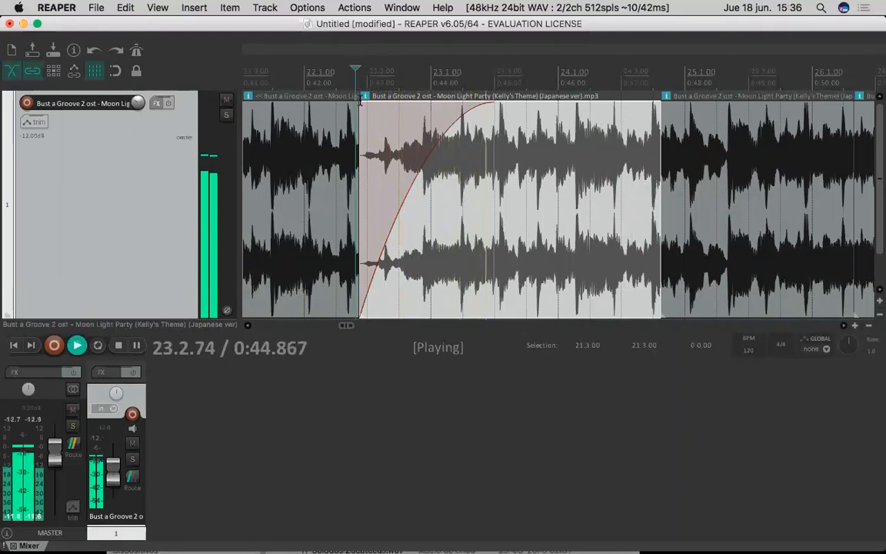
key("space")
double_click(360, 101)
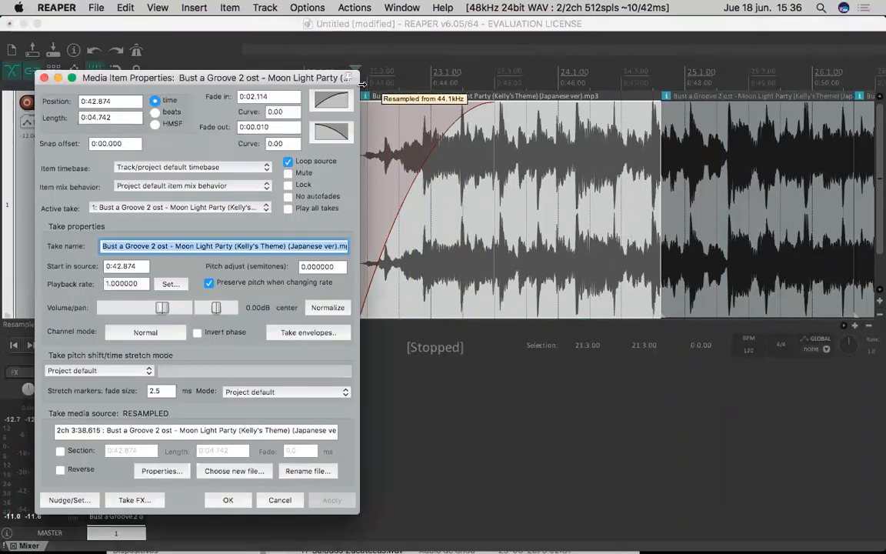
left_click(45, 79)
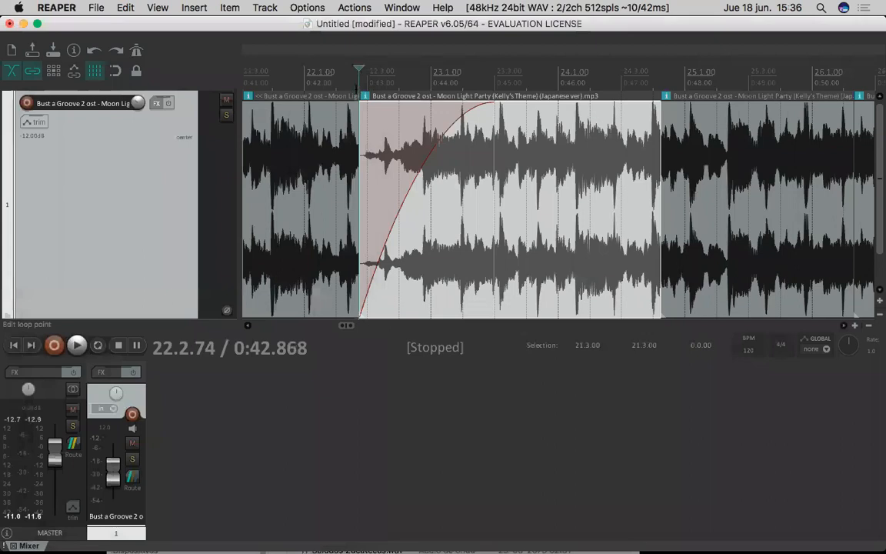
key("space")
key("space")
- Add a fade-out to the second piece from about 23.3.31 to its end, and play it
left_click_drag(656, 105, 501, 91)
left_click(503, 91)
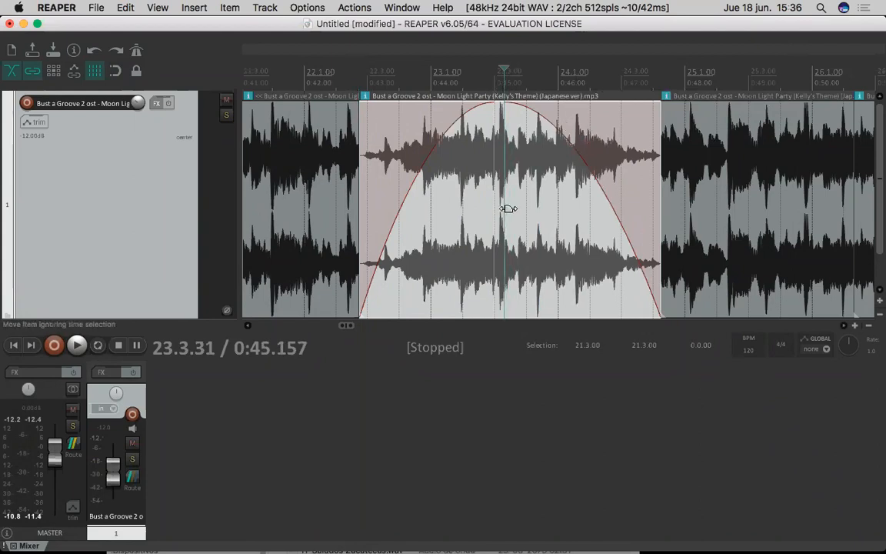
key("space")
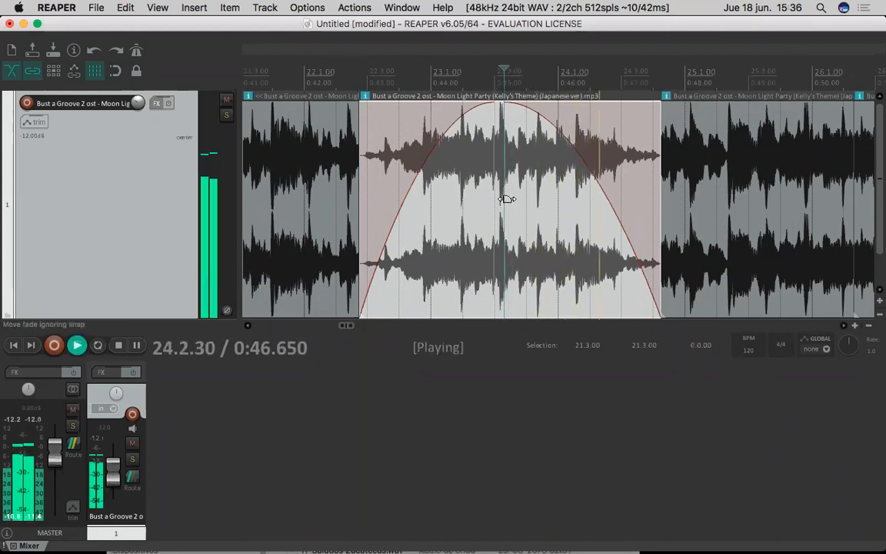
key("space")
- Delete the piece following the faded one and play the fade-out from about 23.3.05
left_click(680, 164)
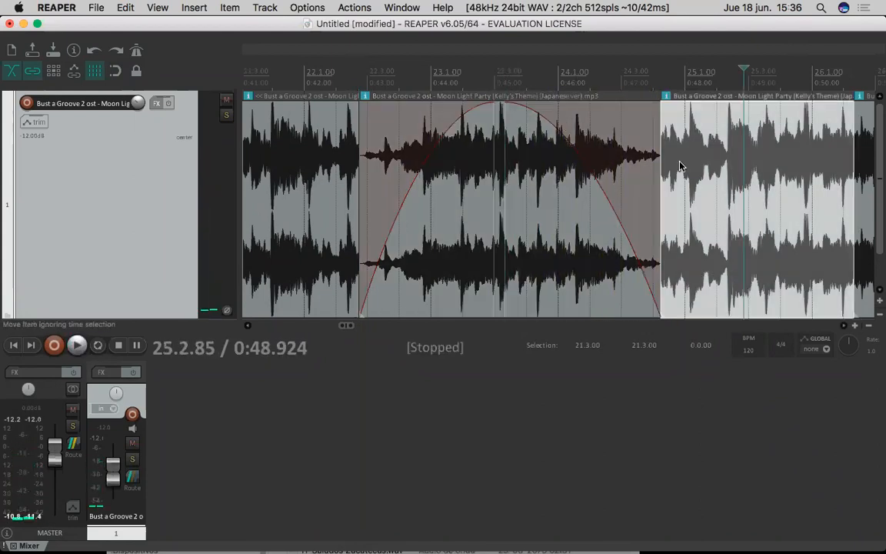
key("Delete")
left_click(496, 178)
key("space")
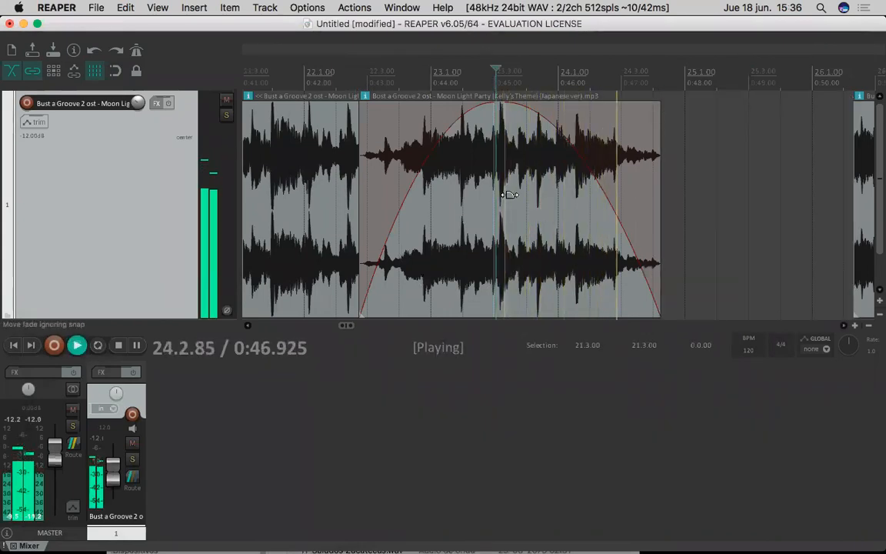
key("space")
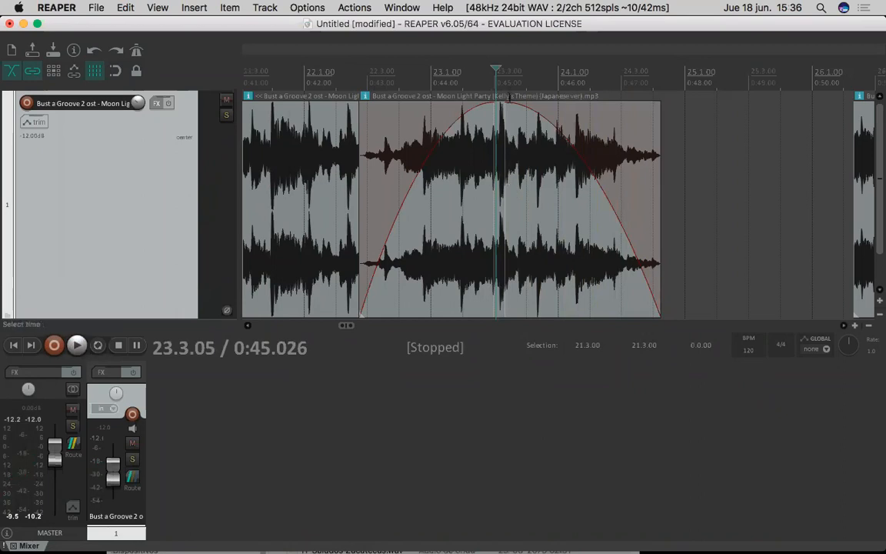
- Change the shape of both the fade-out and the fade-in of the second piece to linear
right_click(578, 120)
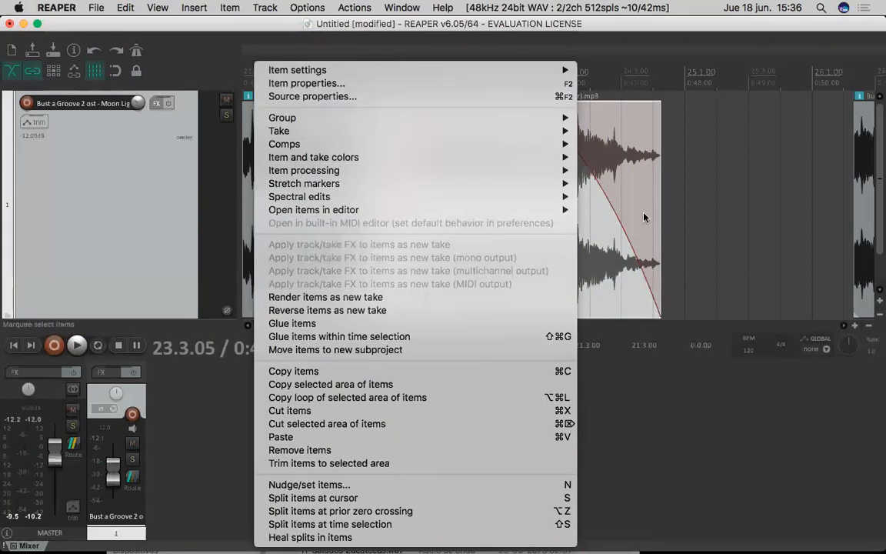
left_click(583, 176)
right_click(547, 120)
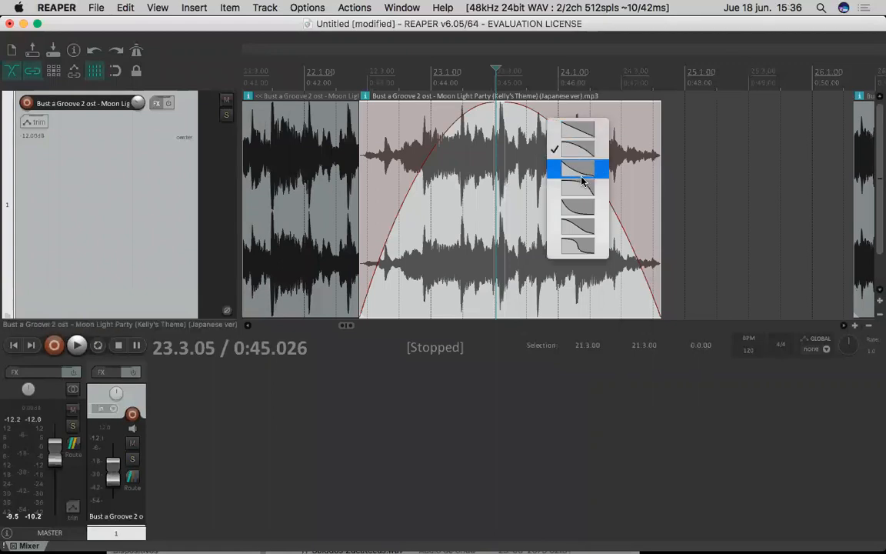
left_click(586, 130)
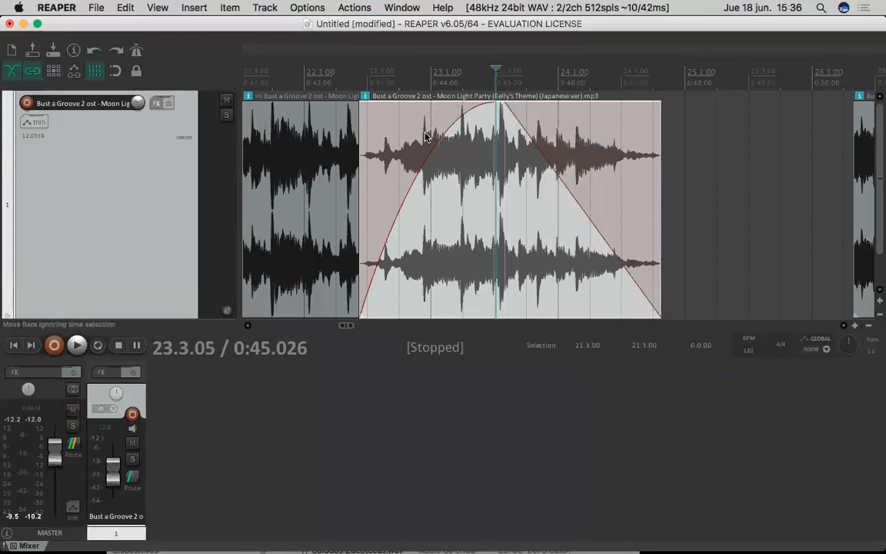
right_click(437, 144)
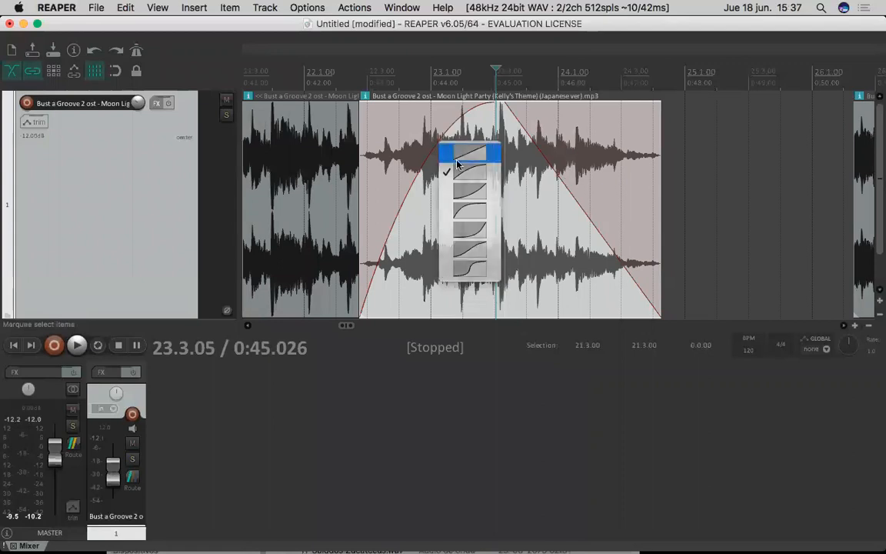
left_click(462, 149)
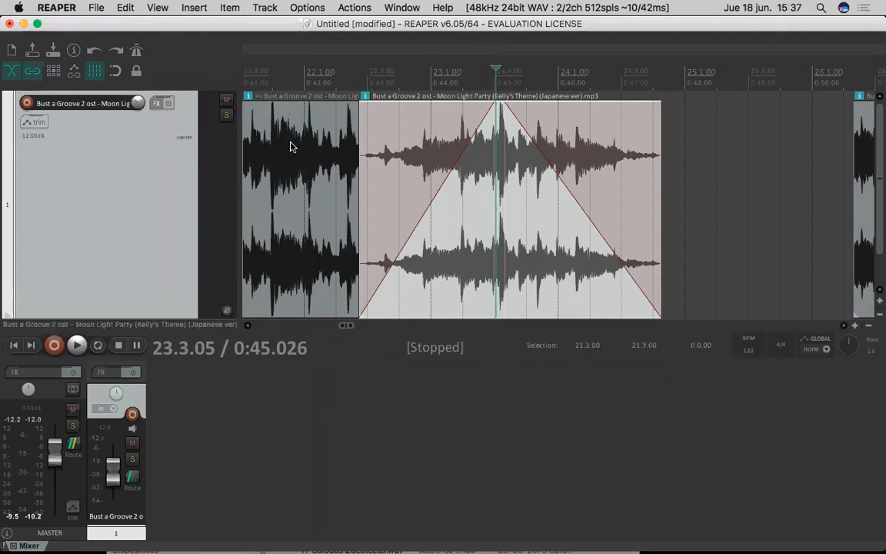
- Delete the faded piece and the piece before it
left_click(395, 138)
key("Delete")
left_click(334, 179)
key("Delete")
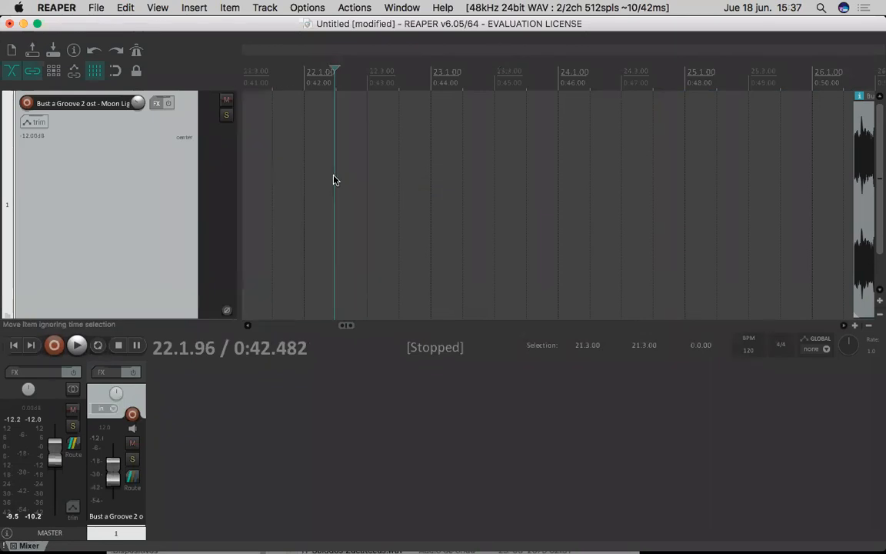
- Delete the last part of the song and extend the remaining piece to cover the whole song from 1.1.00 to its end
scroll(334, 180, "left", 5)
scroll(334, 176, "down", 10)
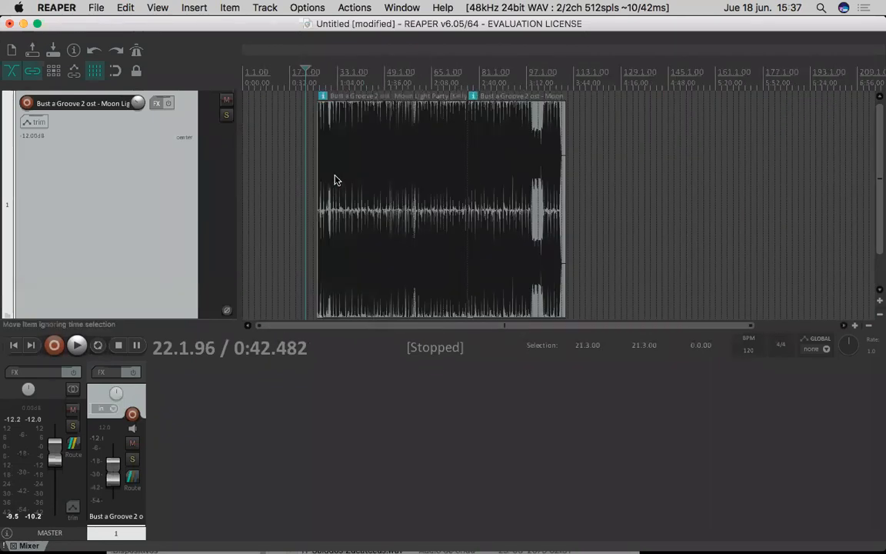
left_click(426, 230)
left_click_drag(316, 277, 156, 284)
left_click(475, 204)
key("Delete")
left_click(434, 246)
left_click_drag(463, 279, 566, 257)
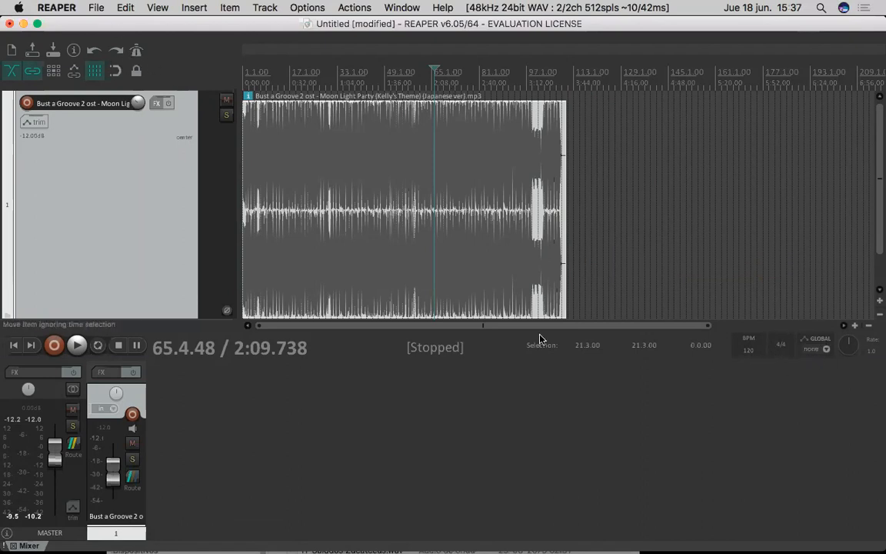
left_click(758, 356)
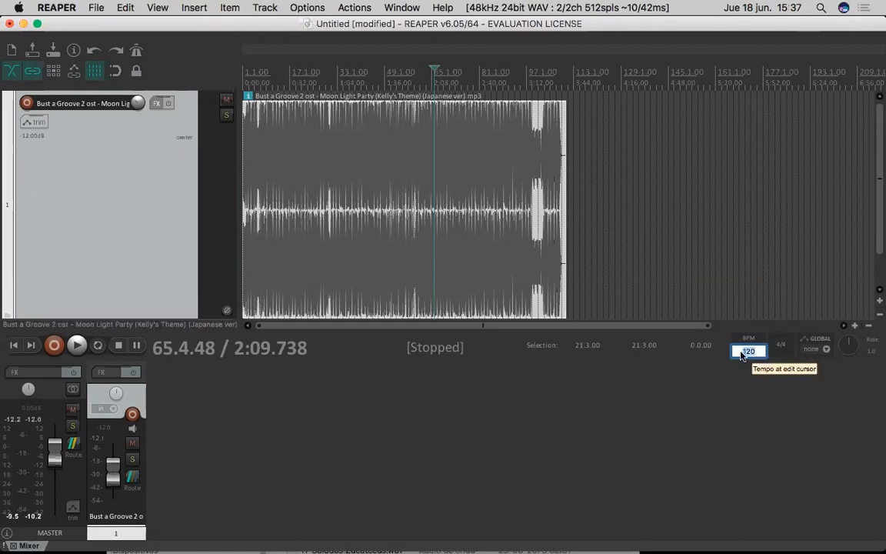
left_click(743, 353)
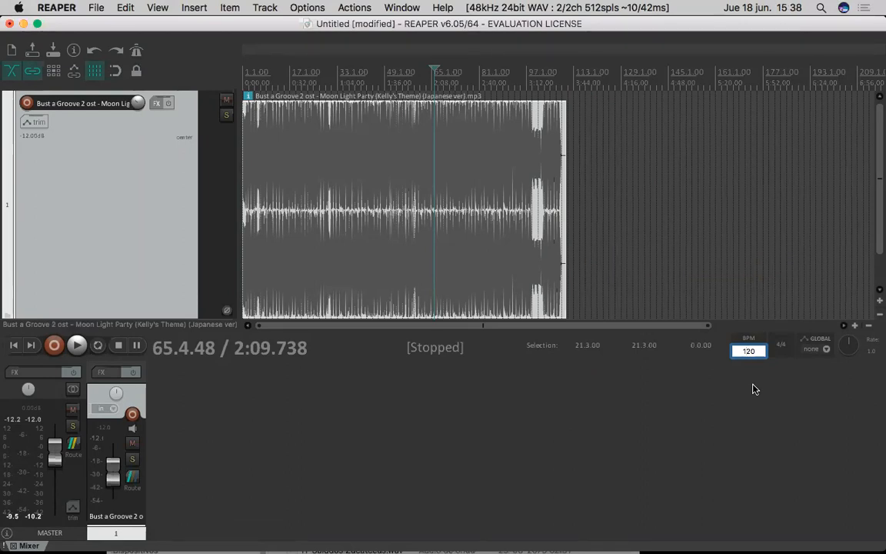
double_click(747, 352)
key("BackSpace")
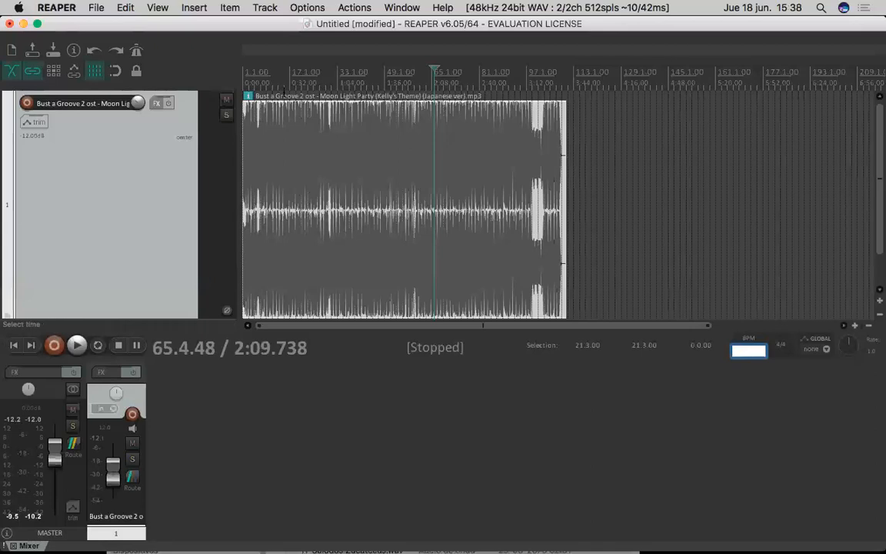
left_click(267, 80)
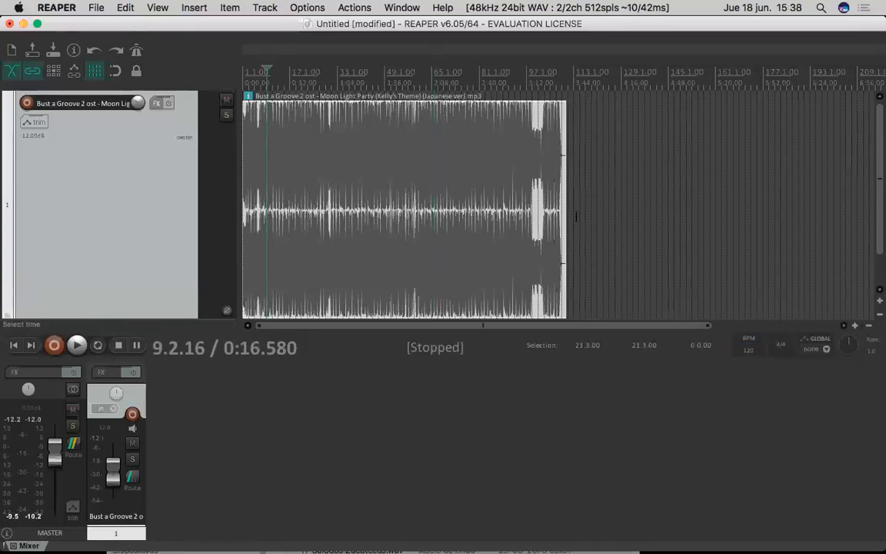
- Set the project tempo to 70 BPM and play the song from about 13.3.49
left_click(748, 351)
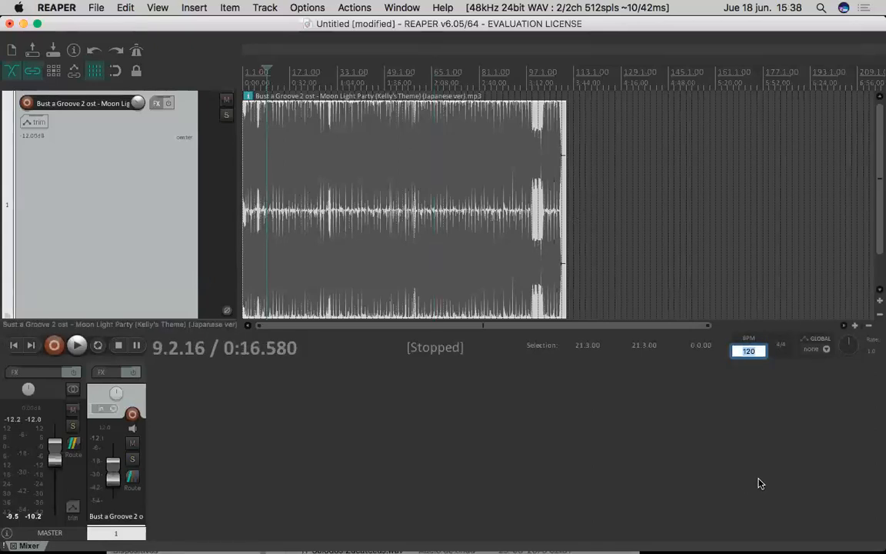
type("70")
key("Return")
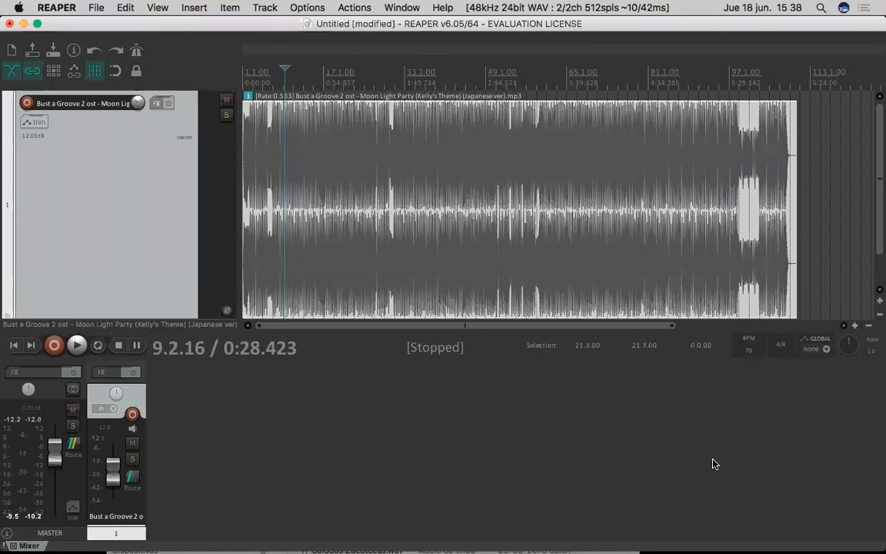
left_click(306, 92)
key("space")
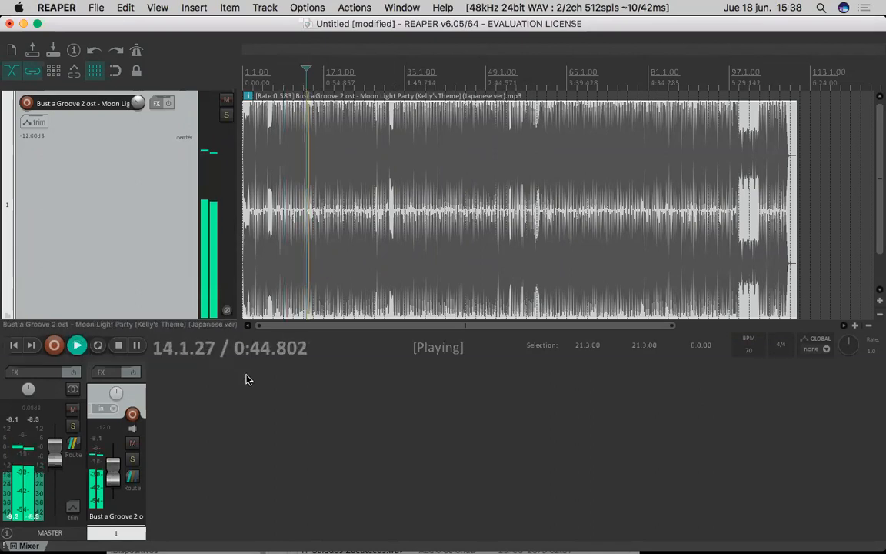
key("space")
- Set the project tempo to 300 BPM and play the song briefly from about 10.1.06
double_click(750, 356)
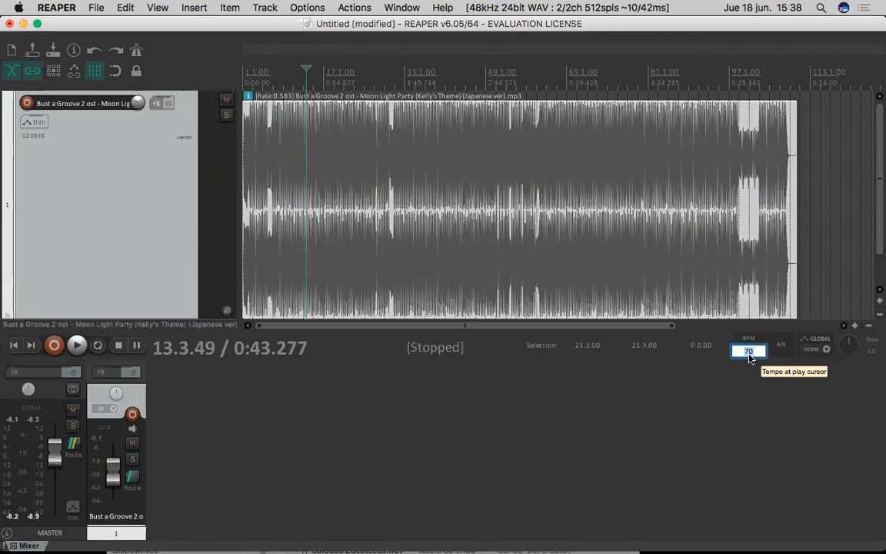
type("300")
key("Return")
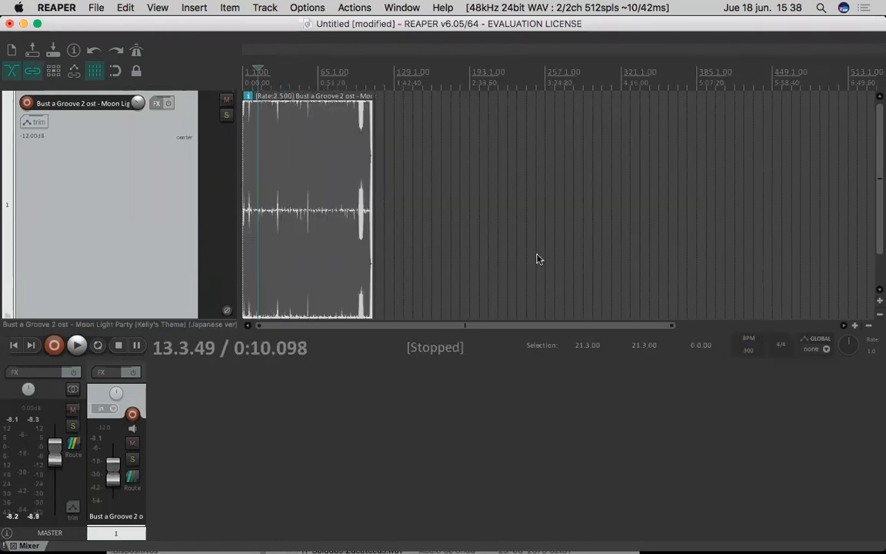
left_click(253, 84)
key("space")
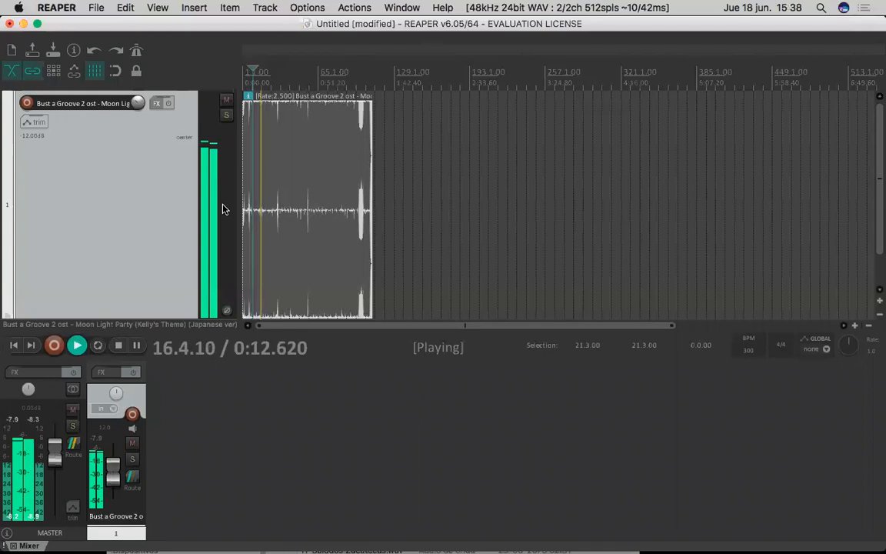
key("space")
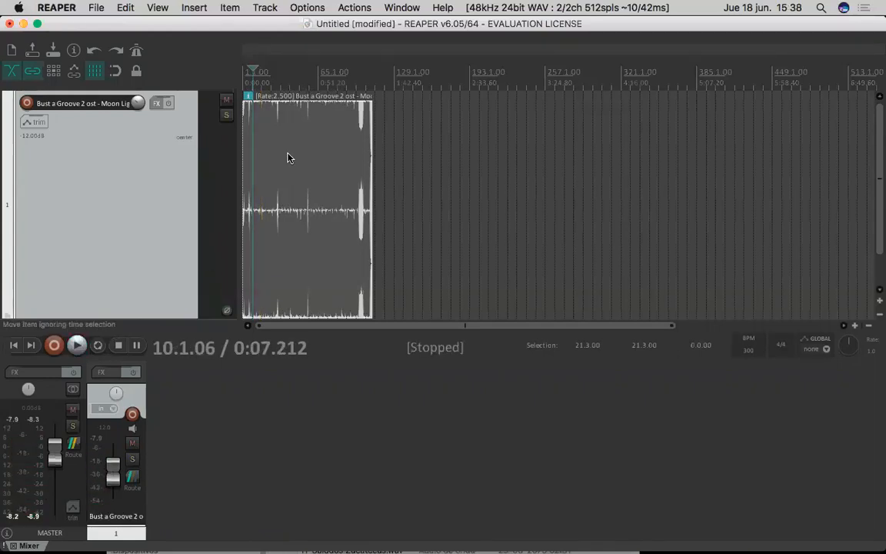
- Undo the tempo changes and play the song briefly from about 40.3.31
key("super+z")
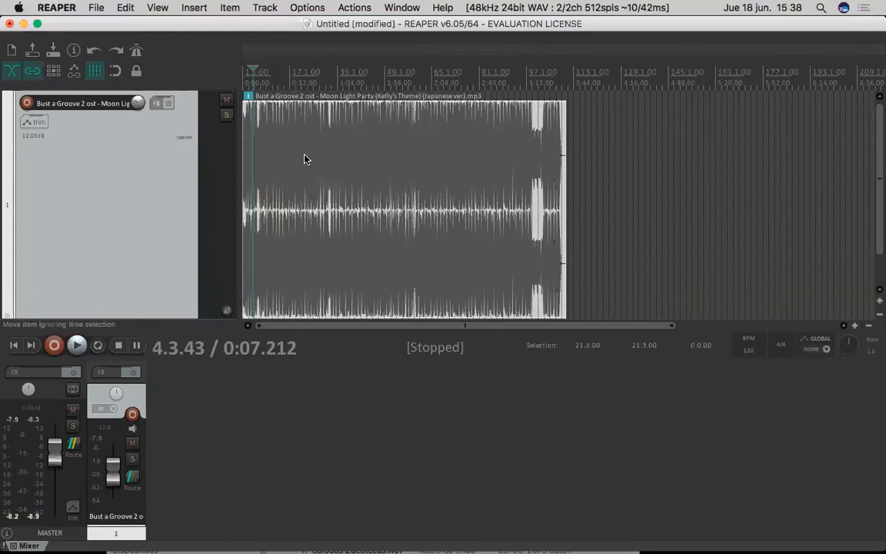
left_click(360, 258)
key("space")
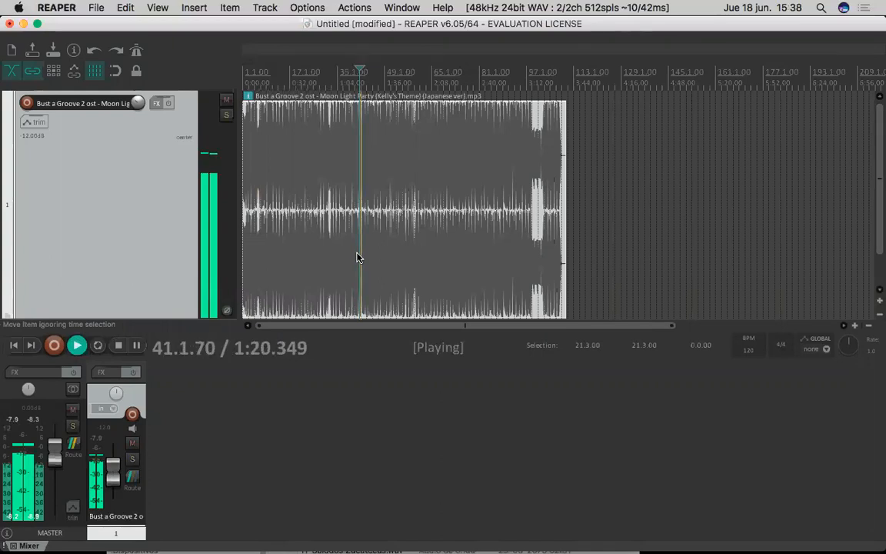
key("space")
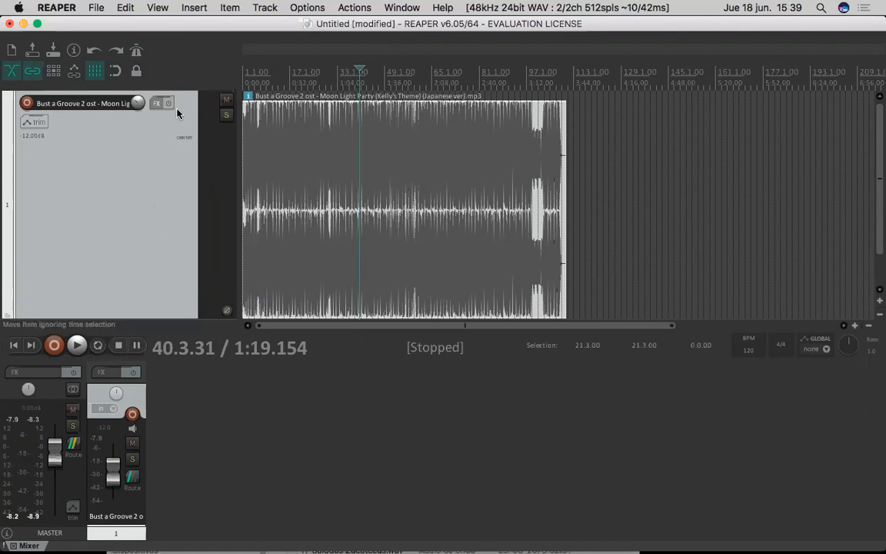
- Set the song track's timebase to Beats (position only)
right_click(128, 218)
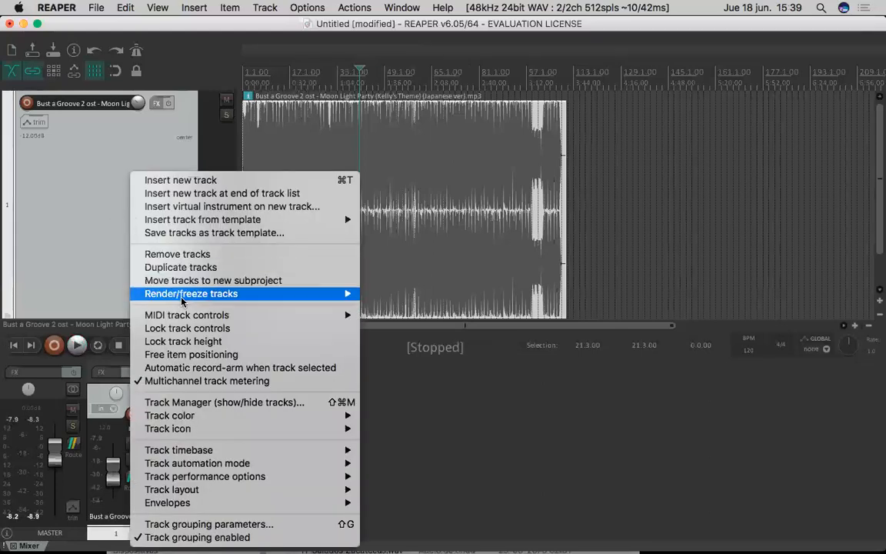
mouse_move(302, 453)
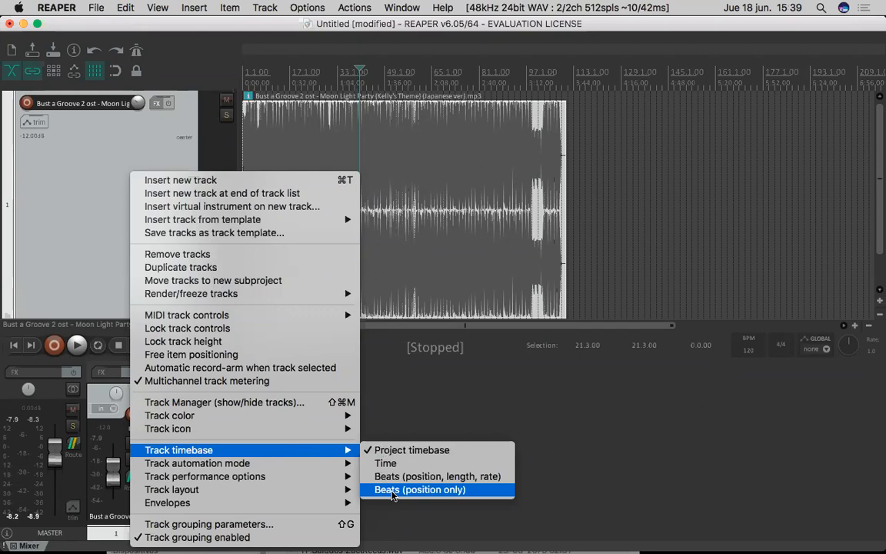
left_click(392, 490)
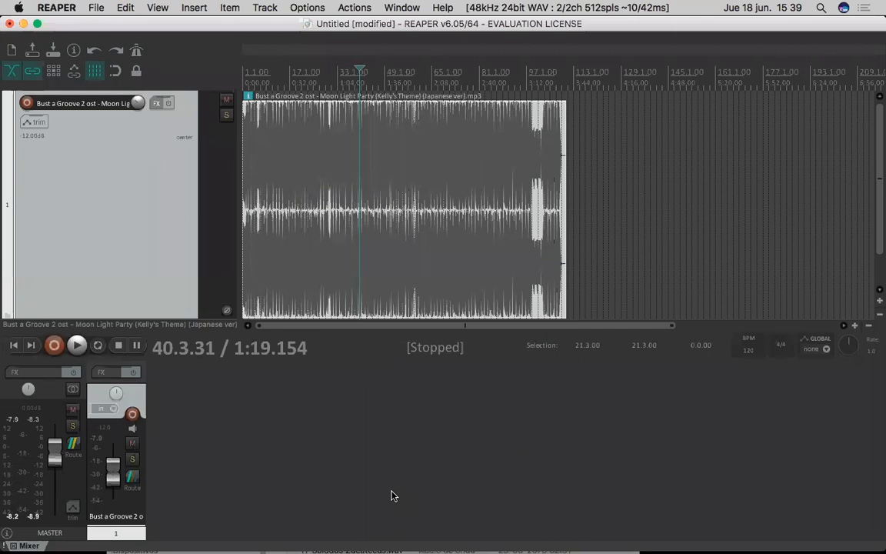
- Try the project tempo at 200, 960 and 10 BPM in turn
left_click(746, 352)
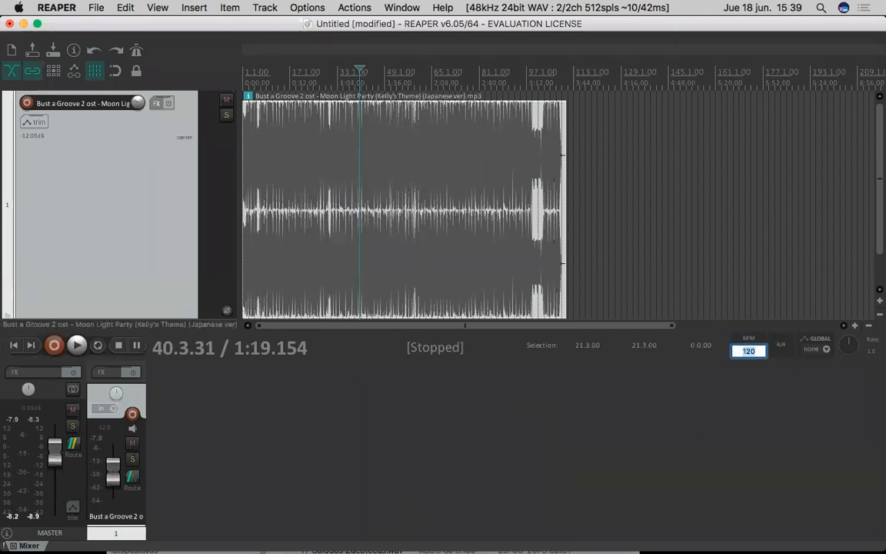
type("200")
key("Return")
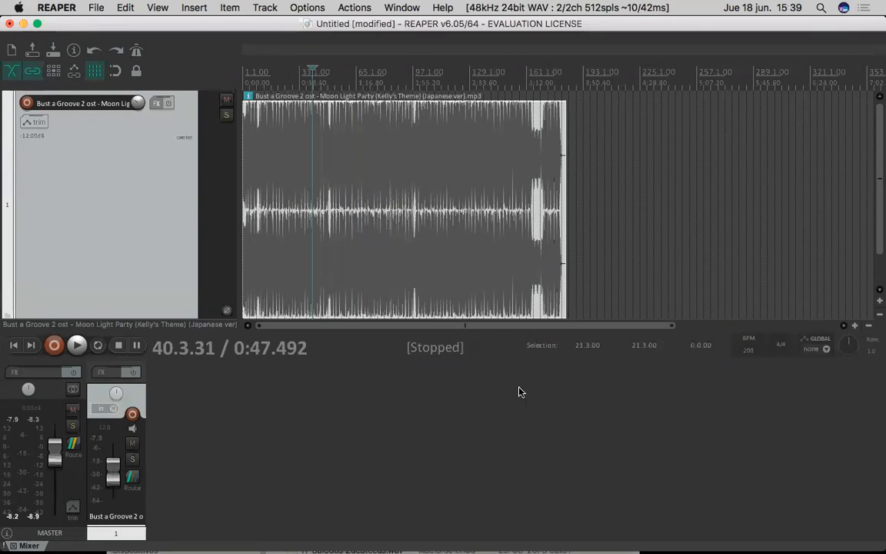
left_click(758, 354)
type("960")
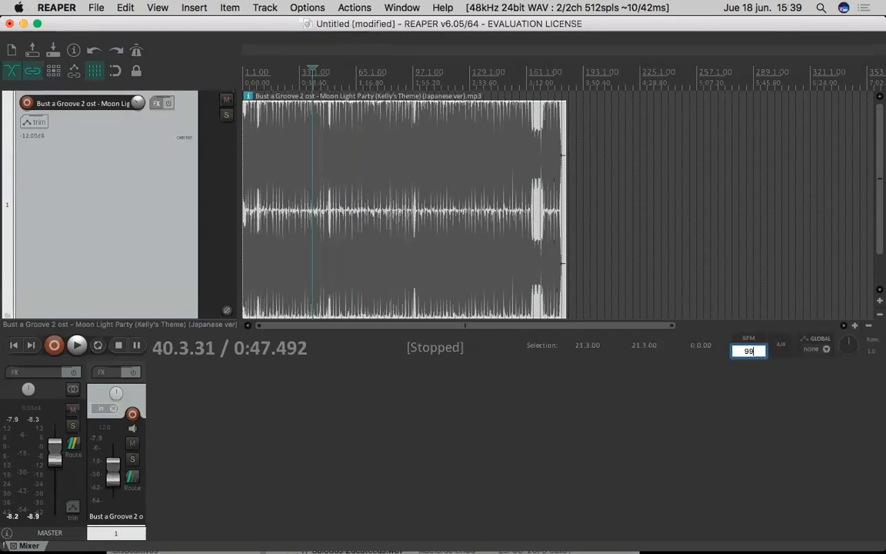
key("Return")
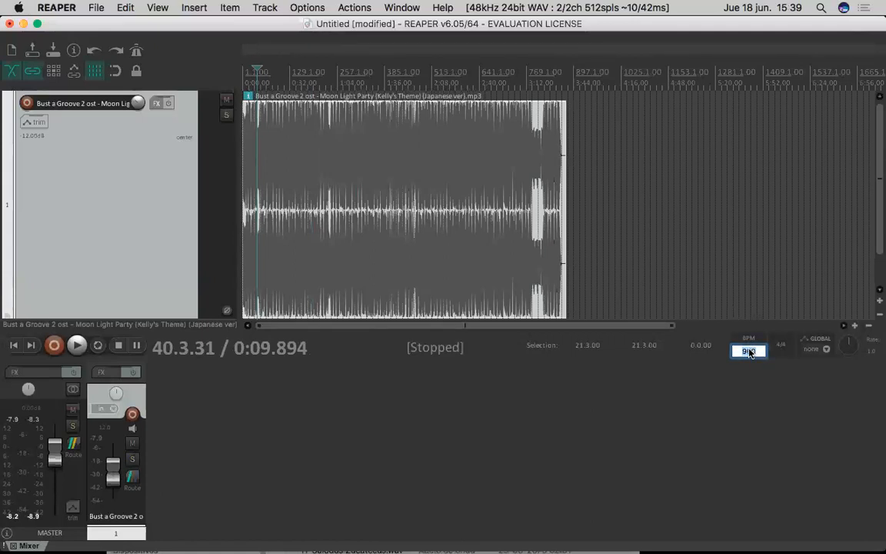
type("10")
key("Return")
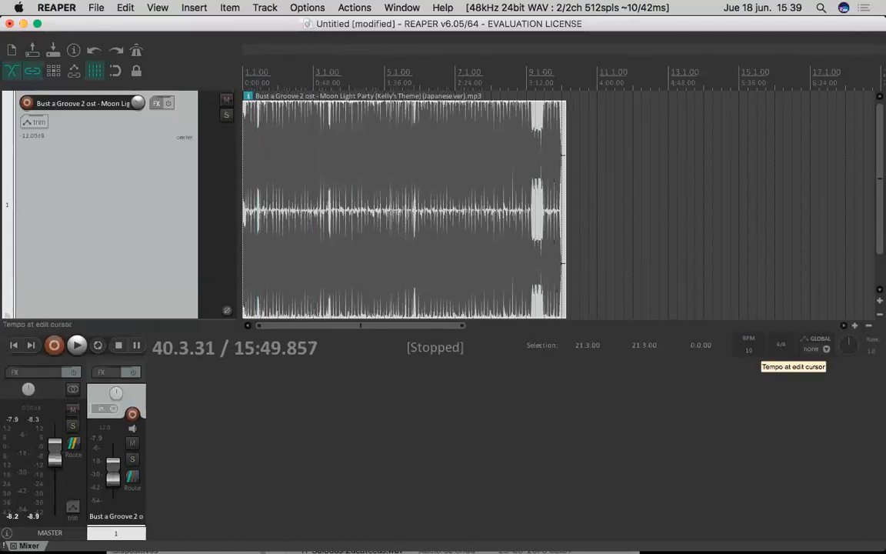
- Set the project tempo to 70 BPM and after that to 55 BPM
left_click(743, 351)
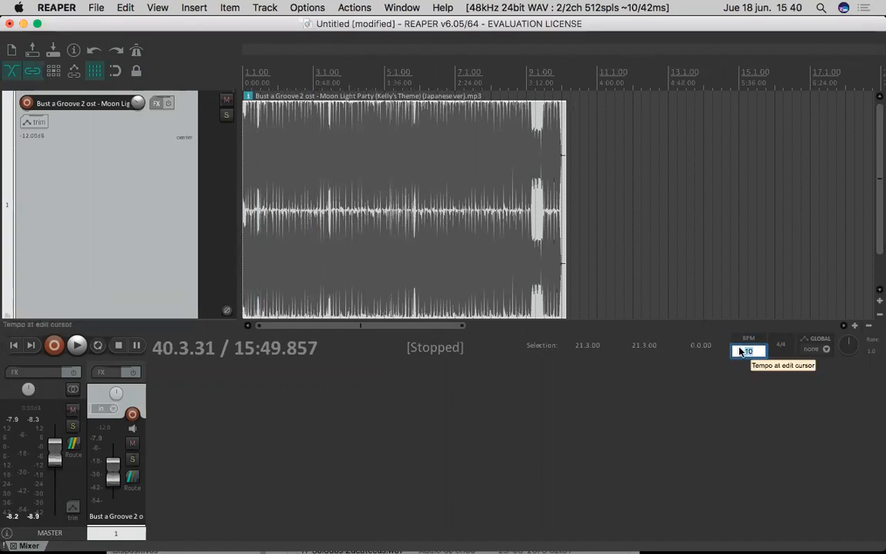
type("70")
key("Return")
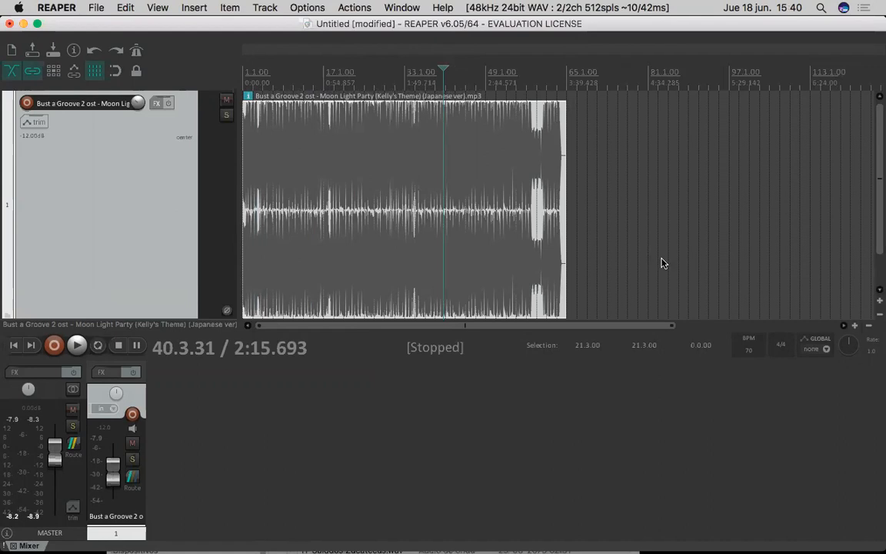
left_click(750, 352)
type("55")
key("Return")
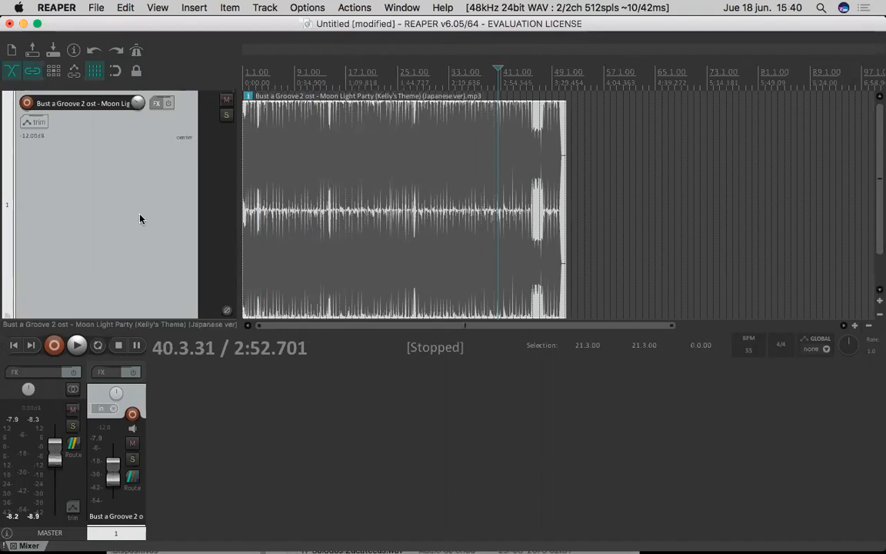
- Enable the metronome and play from about 17.1.83 with the song track's volume lowered to -inf dB
left_click(135, 50)
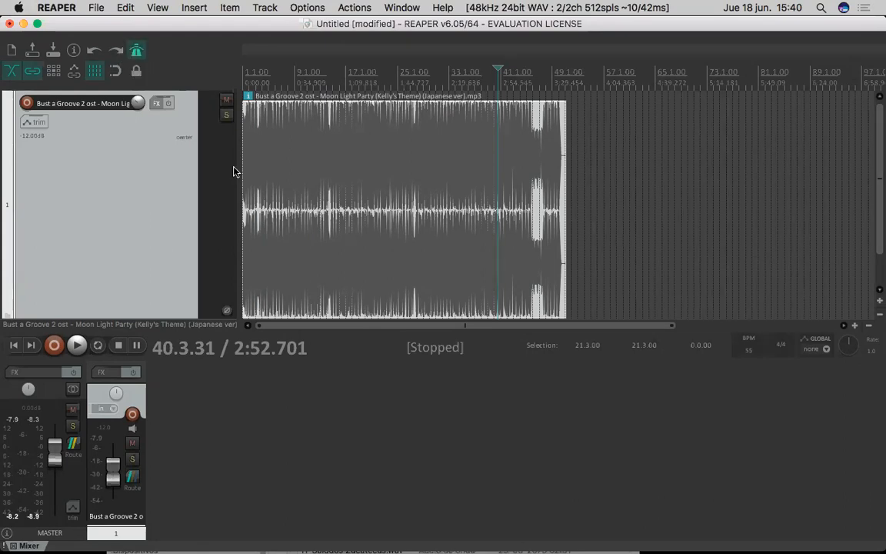
left_click(349, 77)
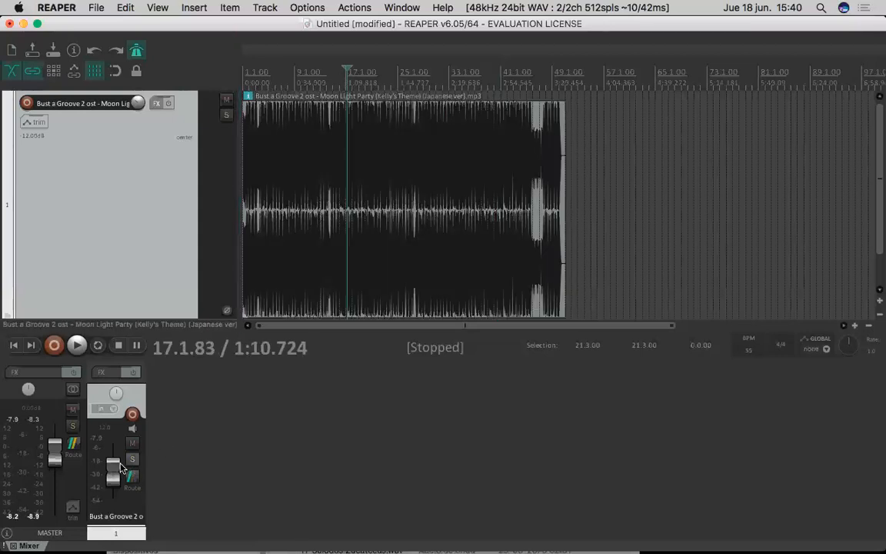
left_click_drag(121, 468, 107, 537)
key("space")
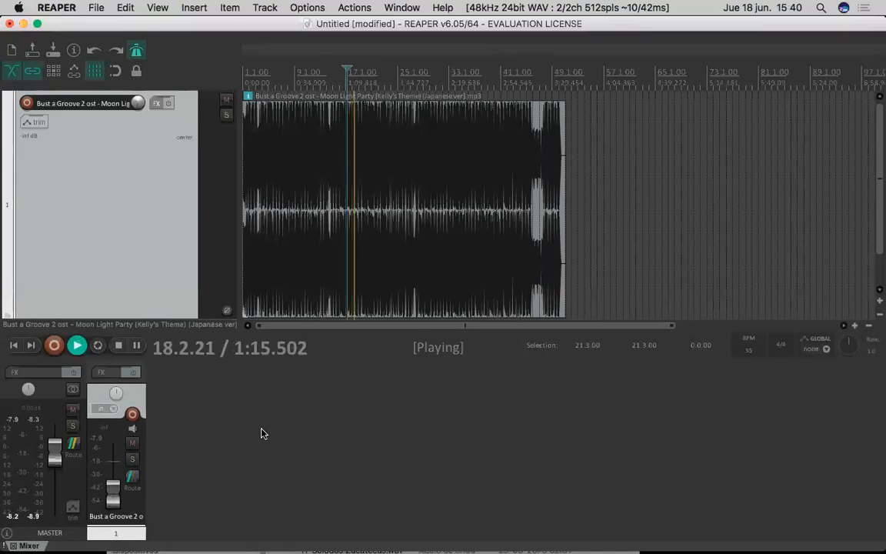
- Change the project tempo to 120 BPM during playback, and stop after hearing the metronome
left_click(749, 350)
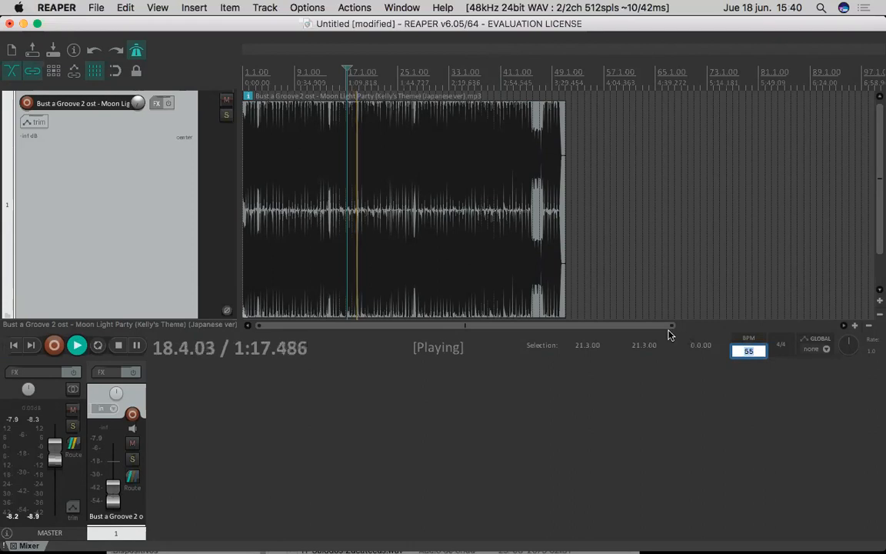
type("120")
key("Return")
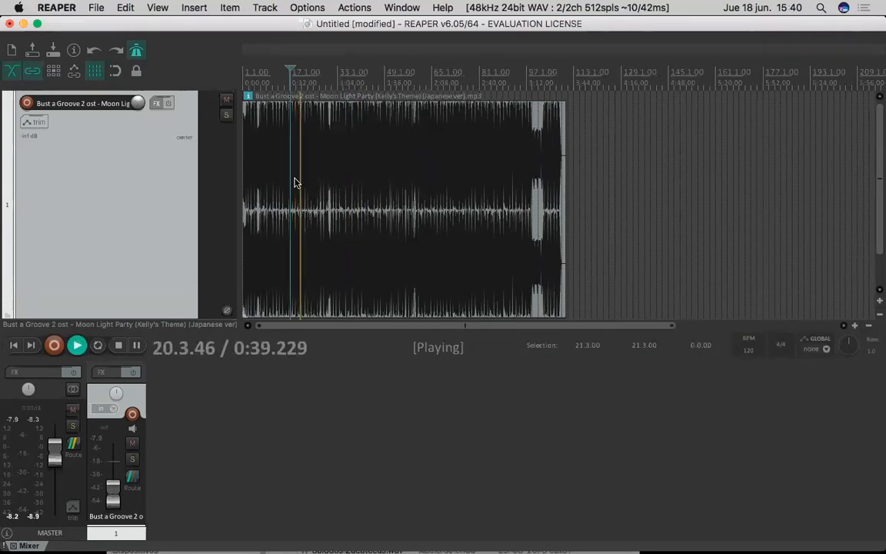
key("space")
- Raise the song track's volume to about -25.9 dB and set the tempo to 110 BPM during playback, stopping after a short listen
left_click_drag(110, 505, 112, 483)
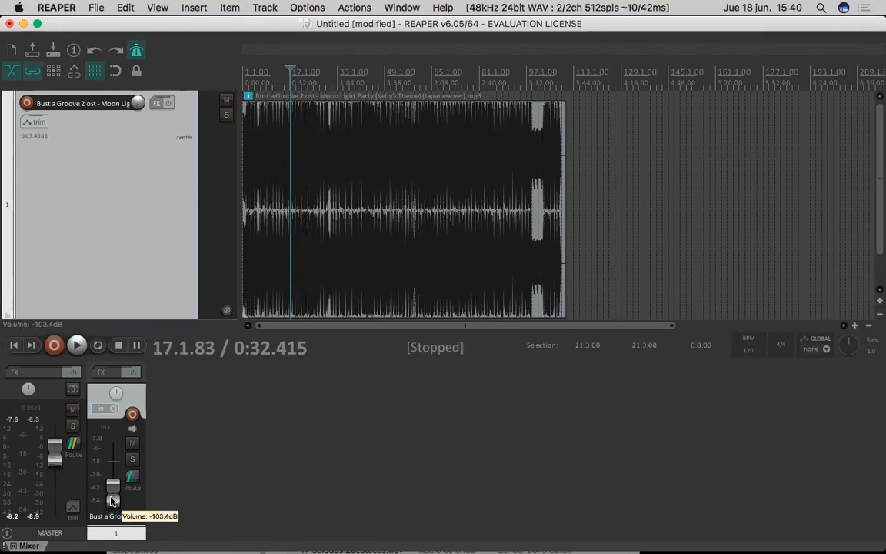
key("space")
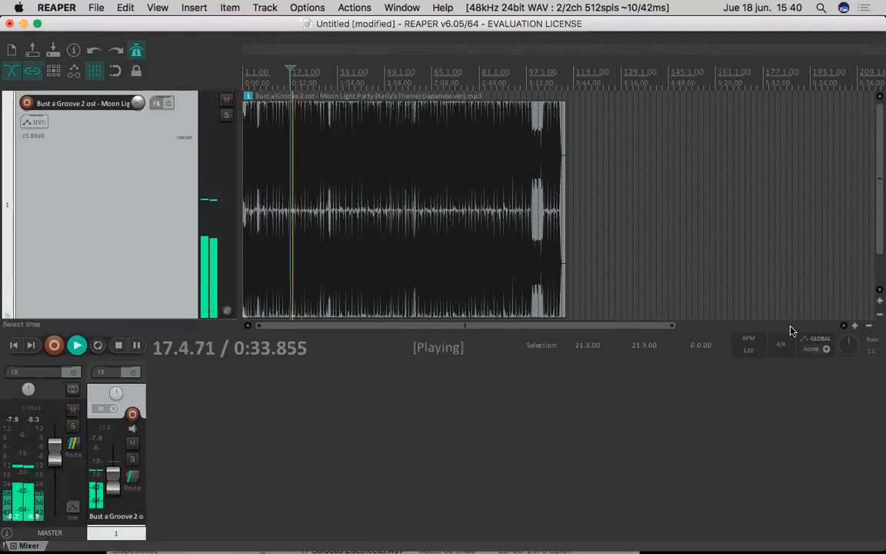
double_click(748, 350)
type("110")
key("Return")
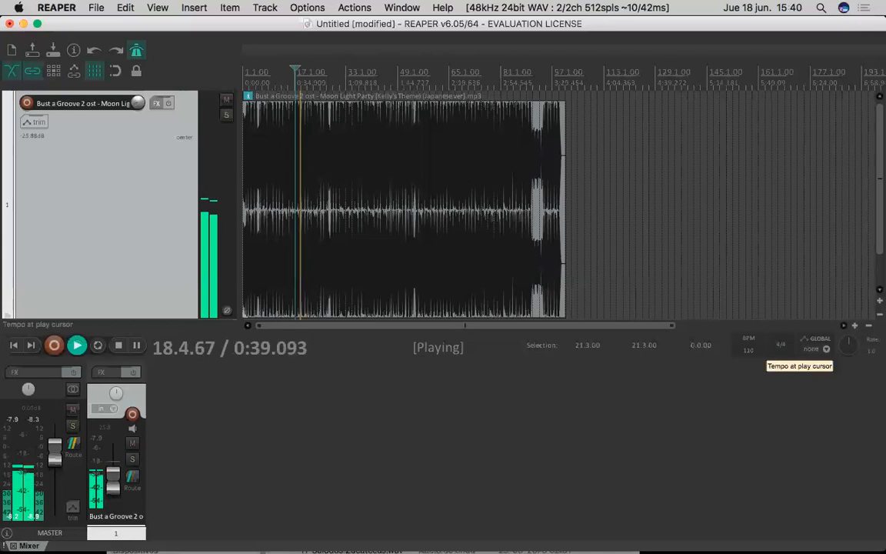
double_click(750, 351)
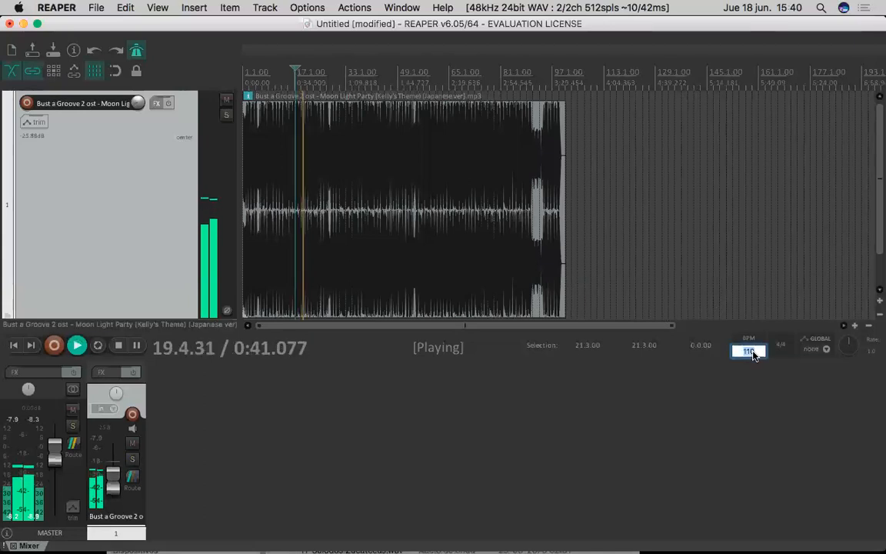
left_click(696, 382)
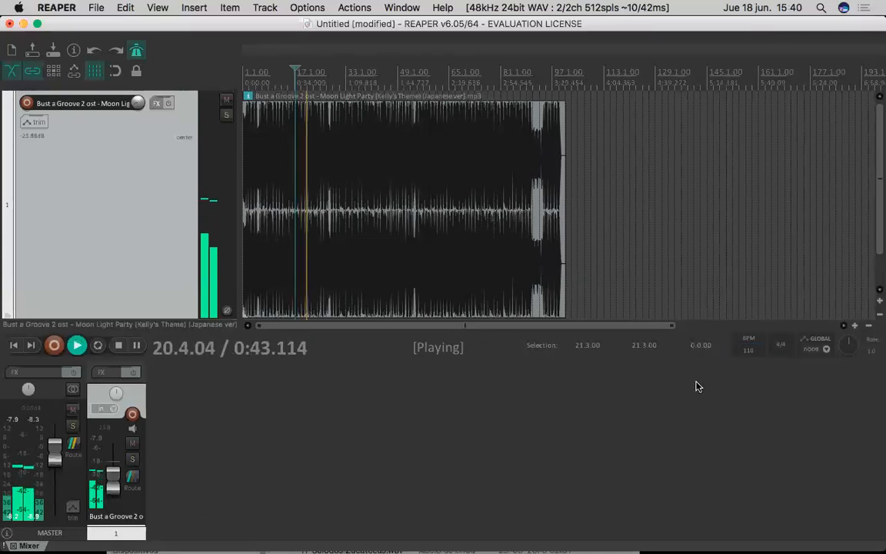
left_click(694, 382)
key("space")
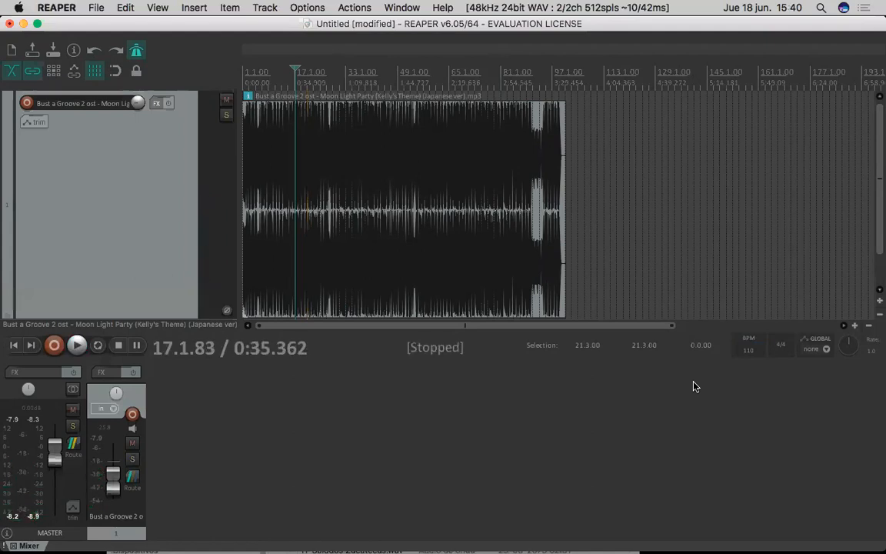
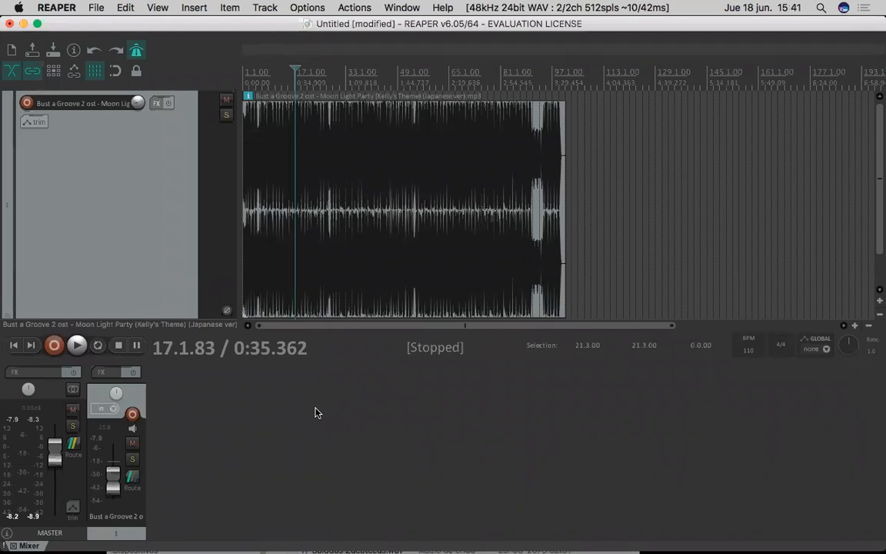
- Show the project's tempo envelope on the master track
left_click(183, 8)
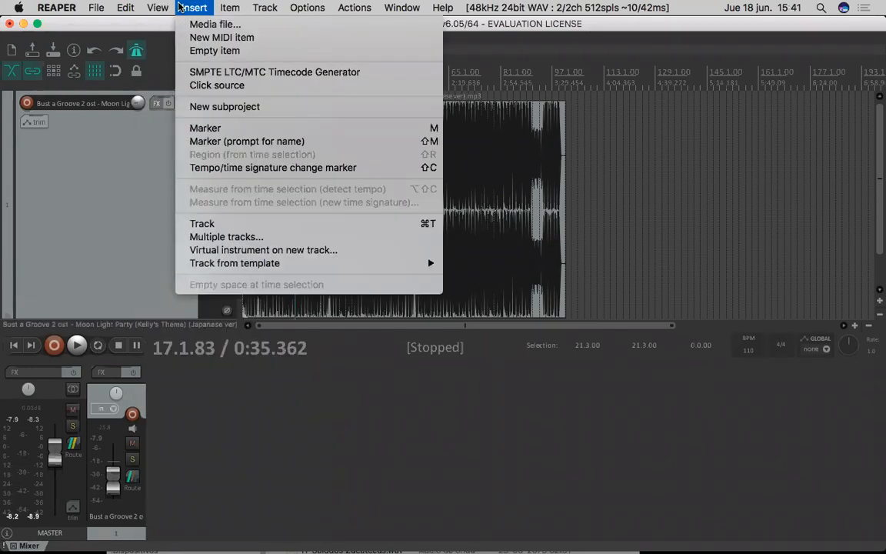
mouse_move(157, 9)
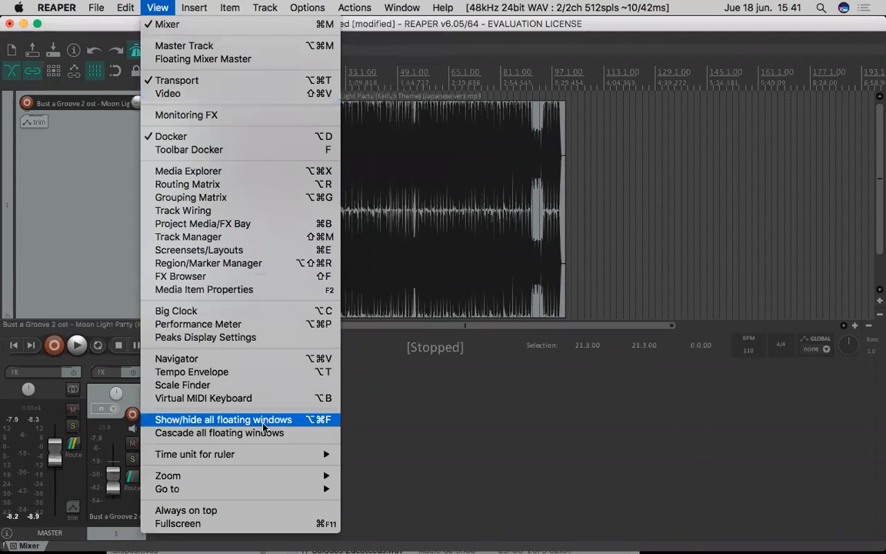
left_click(309, 374)
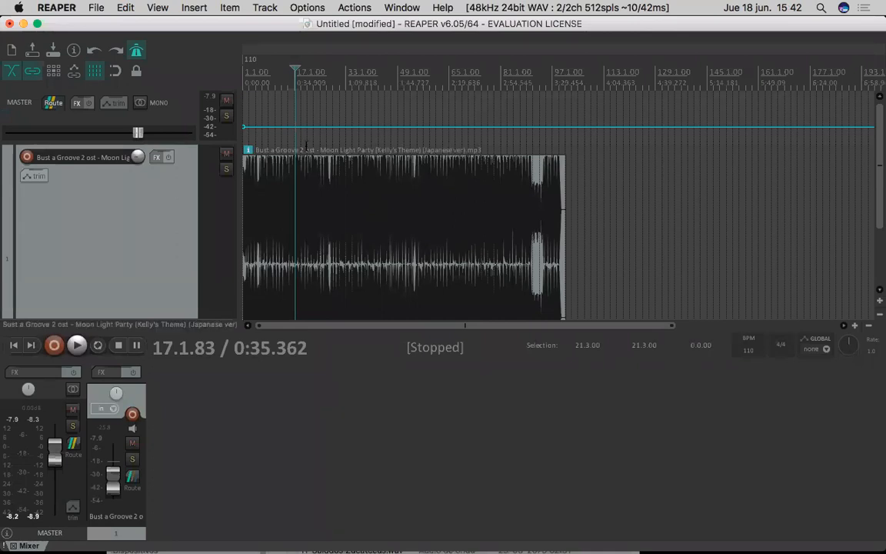
left_click(327, 127)
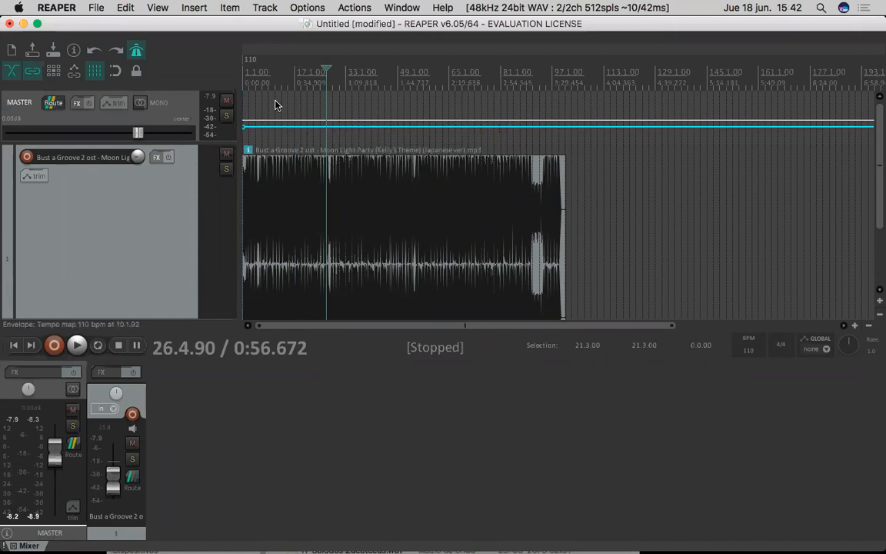
left_click(274, 125)
left_click(270, 123)
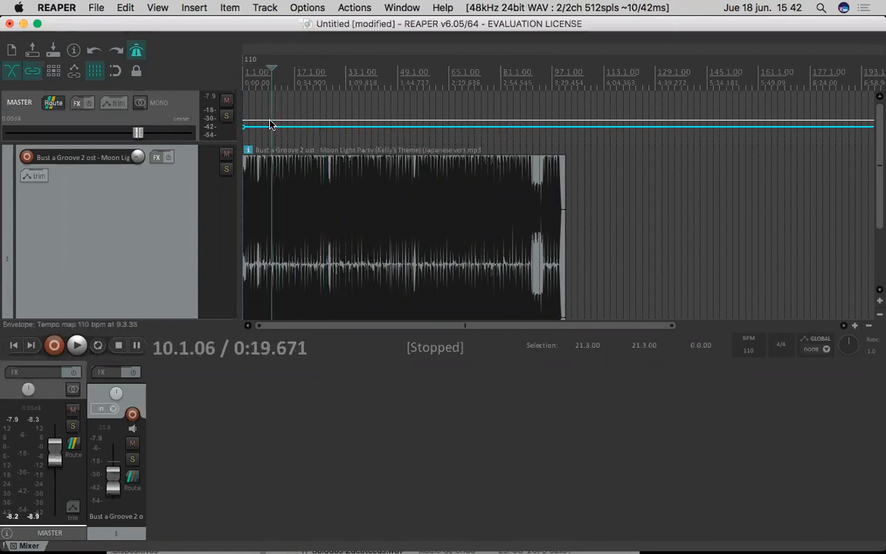
left_click(290, 93)
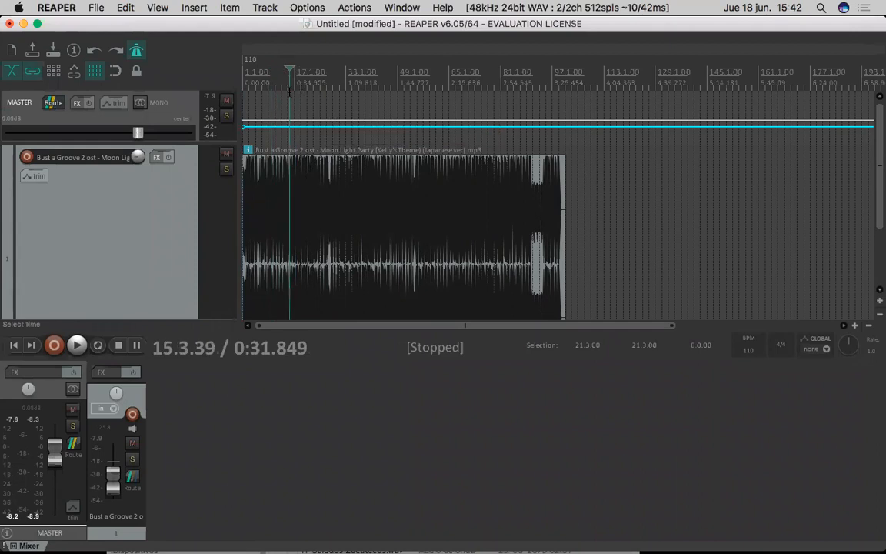
left_click(251, 91)
left_click(245, 90)
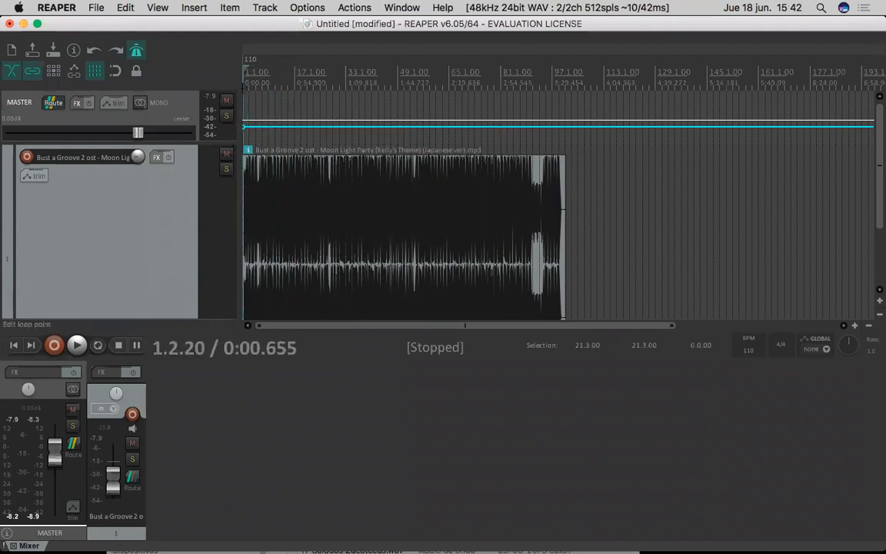
- Examine the tempo, time signature and metronome pattern options for a tempo marker at 16.4.89, closing without inserting one
left_click(294, 86)
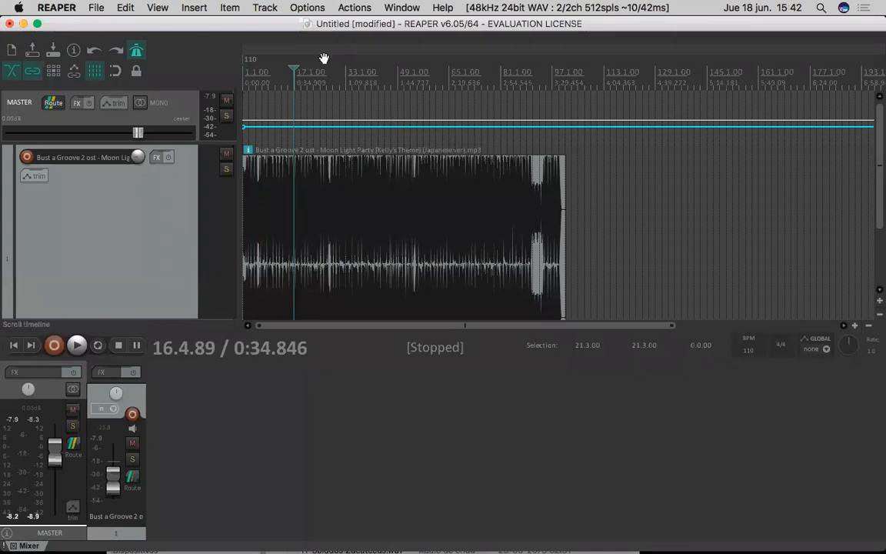
left_click(200, 9)
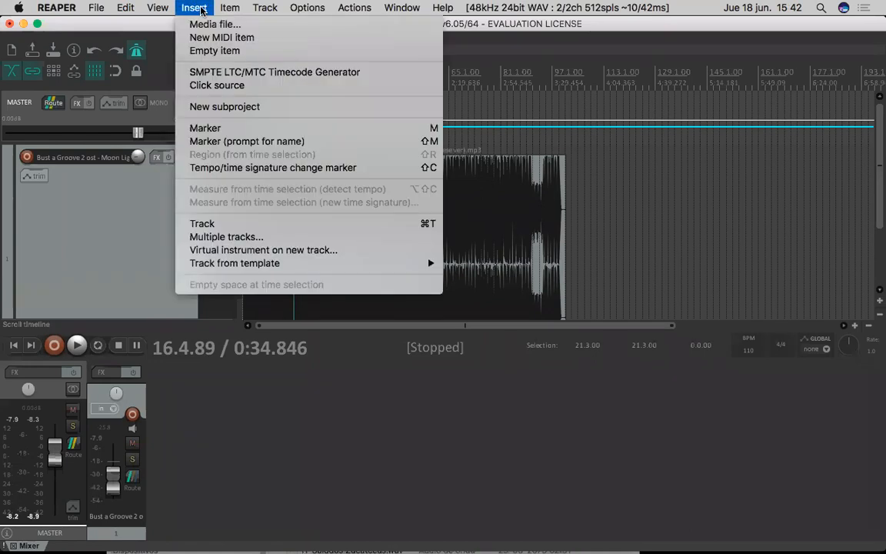
left_click(359, 169)
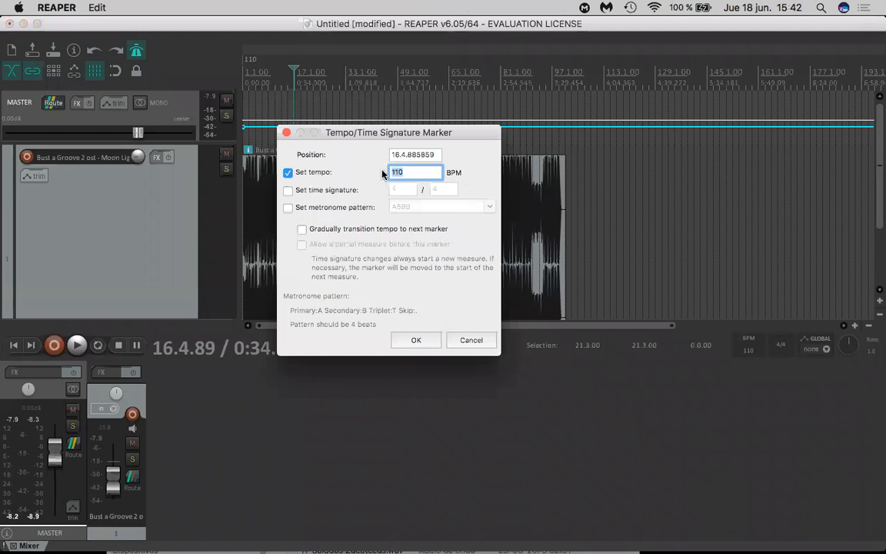
left_click(289, 191)
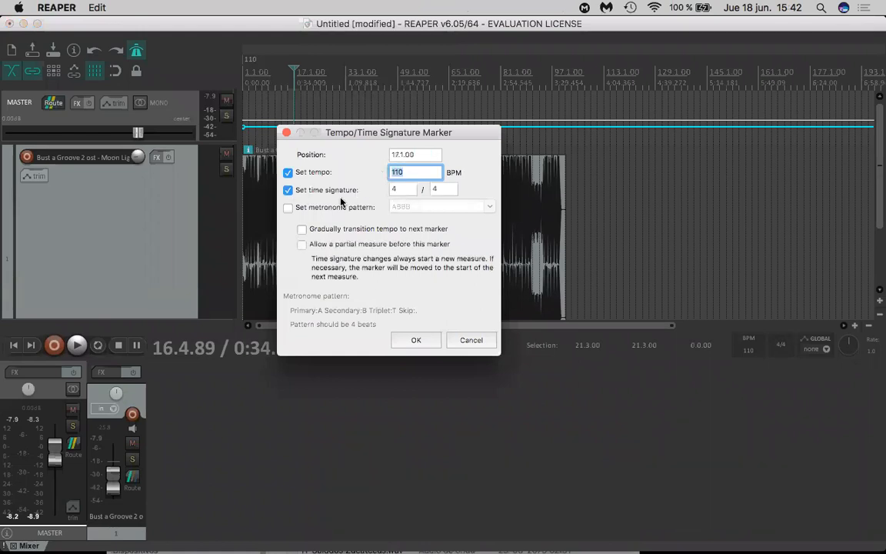
left_click(289, 207)
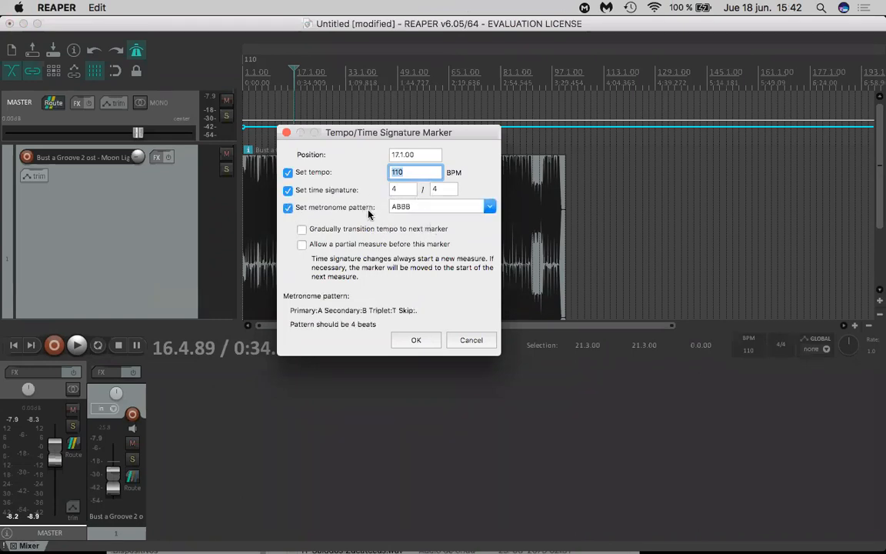
left_click(290, 191)
left_click(292, 192)
left_click(289, 189)
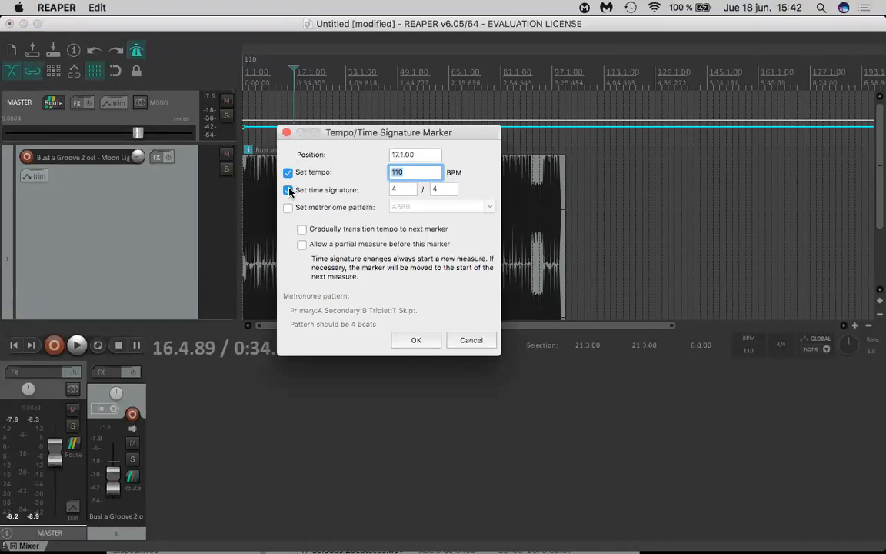
left_click(290, 190)
left_click(289, 172)
left_click(286, 134)
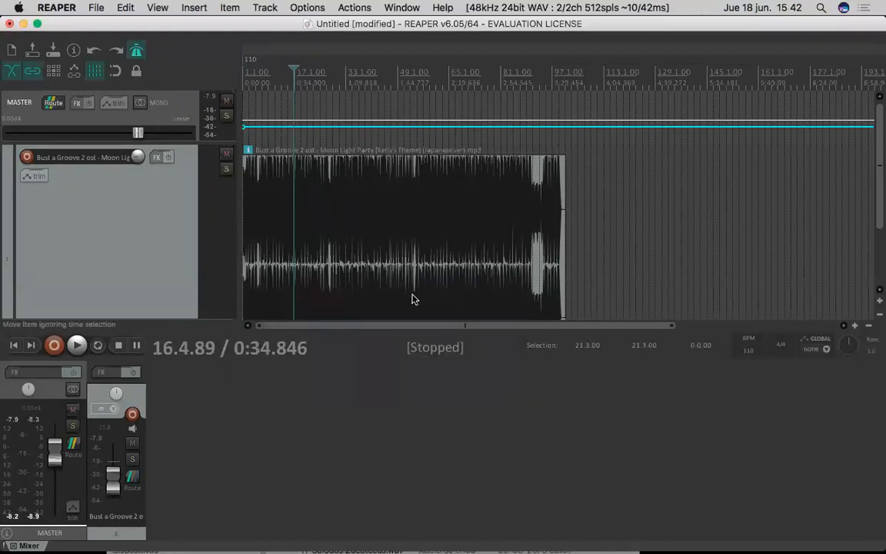
key("shift+c")
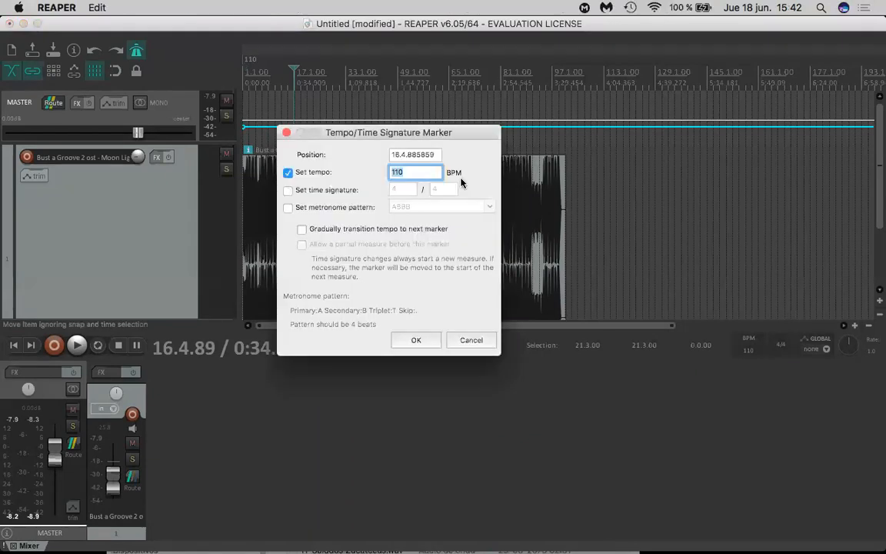
left_click(286, 133)
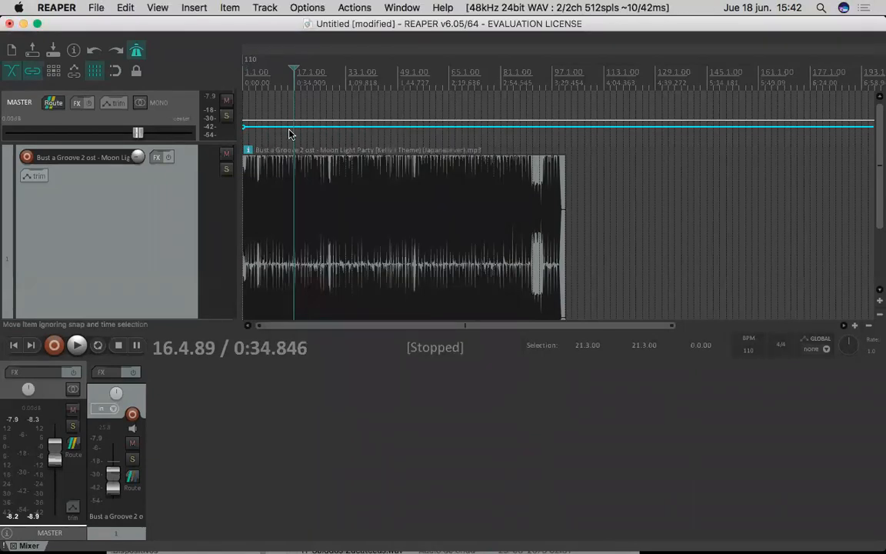
- Place the edit cursor at 47.1.96 and set the tempo to 140 BPM from that point
left_click(345, 92)
left_click(344, 99)
left_click(377, 100)
left_click(399, 93)
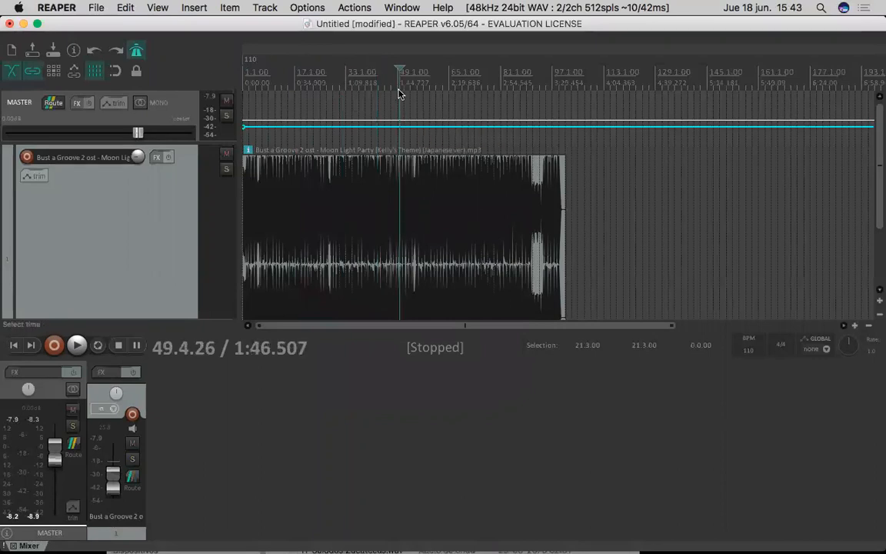
left_click(394, 87)
left_click(392, 87)
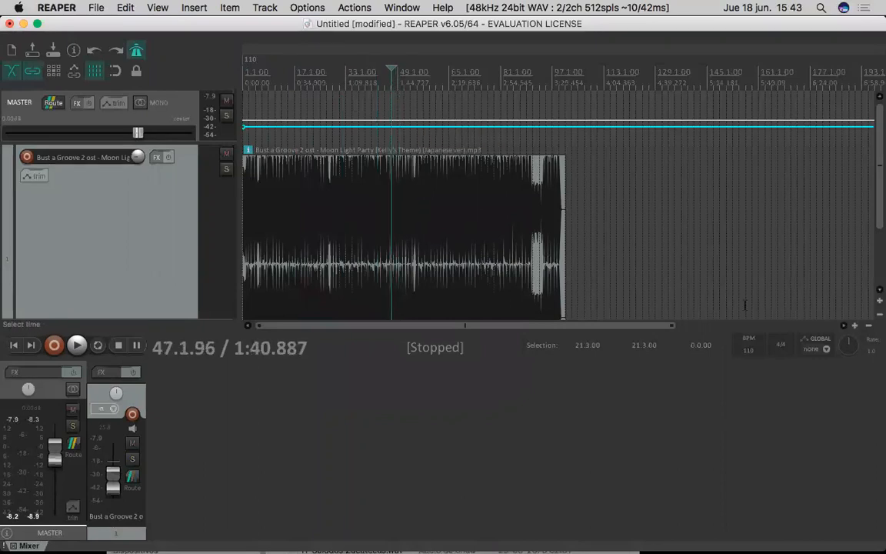
left_click(750, 350)
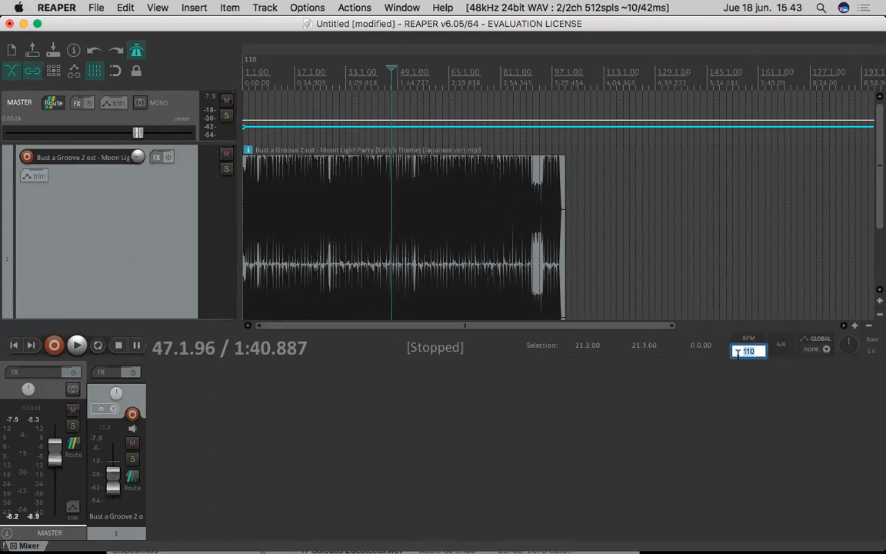
type("140")
key("Return")
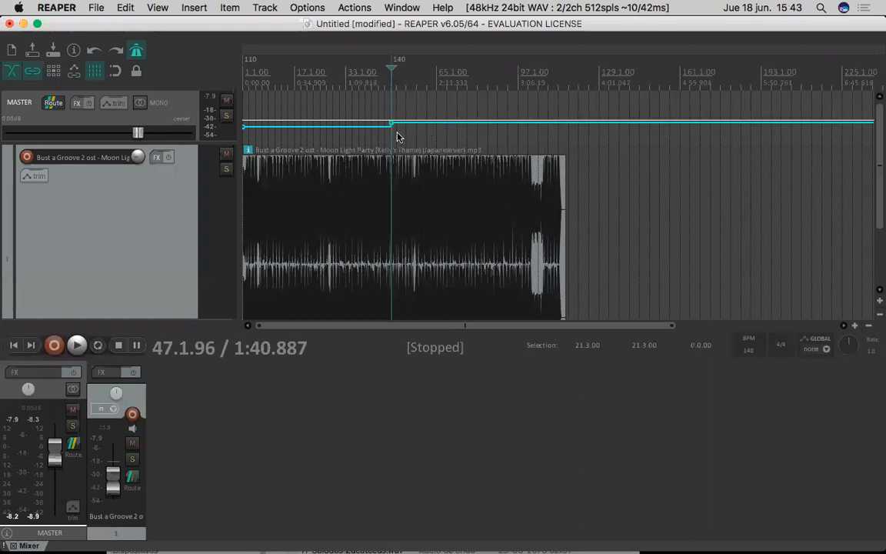
- Add a tempo change to 240 BPM at 65.2.51
scroll(390, 119, "up", 3)
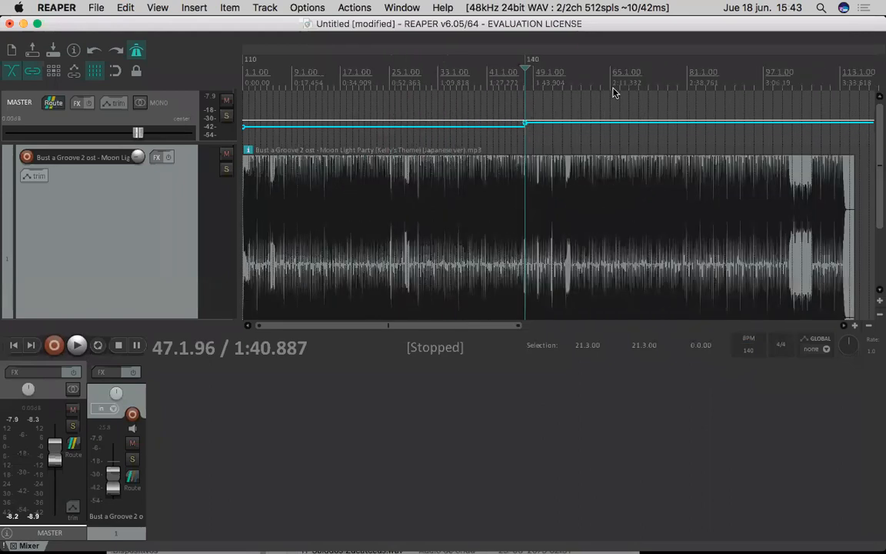
left_click(611, 91)
double_click(749, 351)
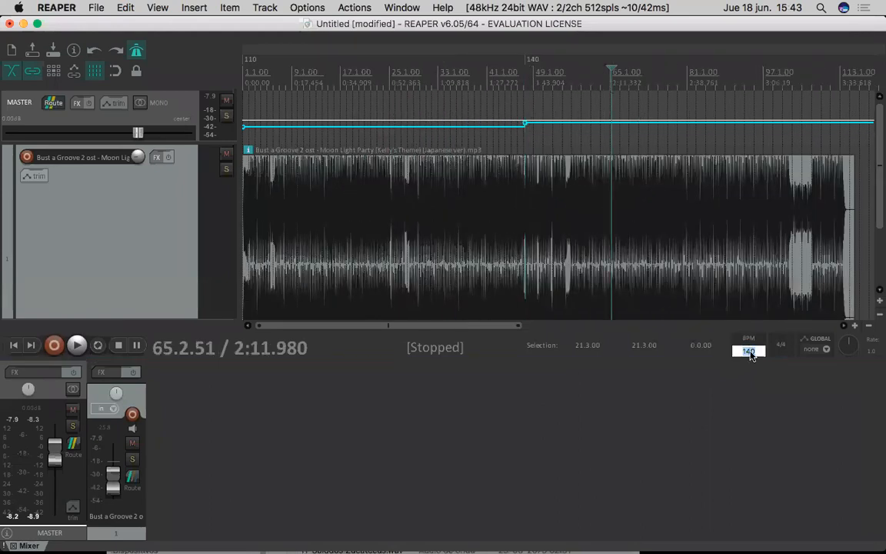
type("240")
key("Return")
- Set the time signature to 5/4 from the edit cursor at 65.2.51
double_click(781, 346)
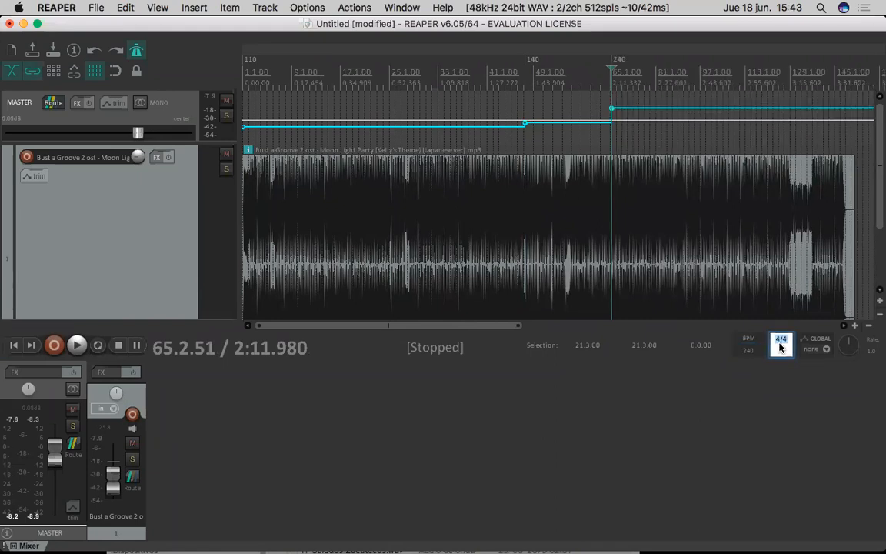
key("Right")
key("Left")
key("Left")
key("BackSpace")
type("5")
key("Return")
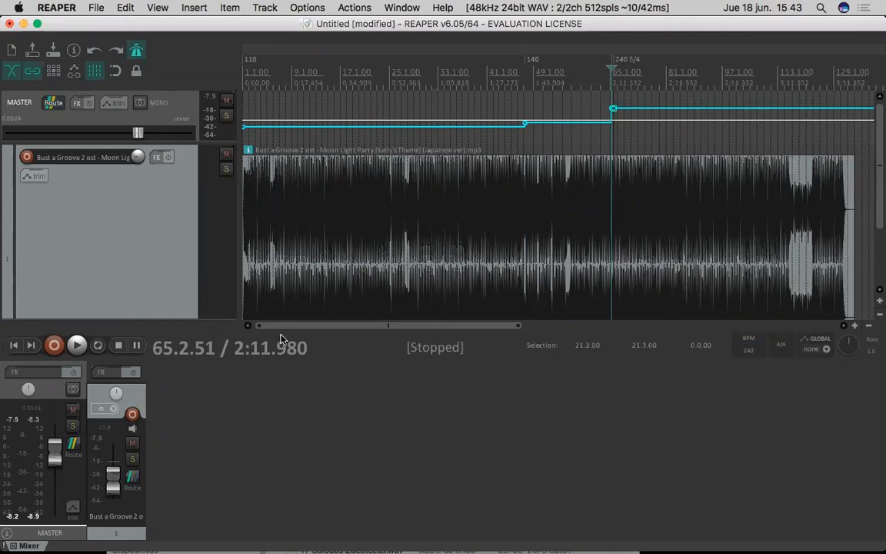
scroll(360, 349, "up", 1)
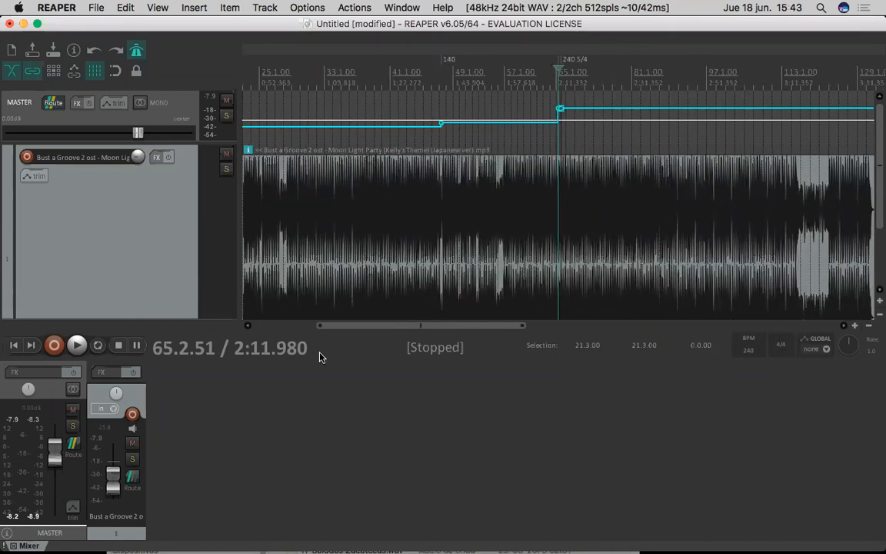
- Delete the song track together with its audio item
left_click(228, 274)
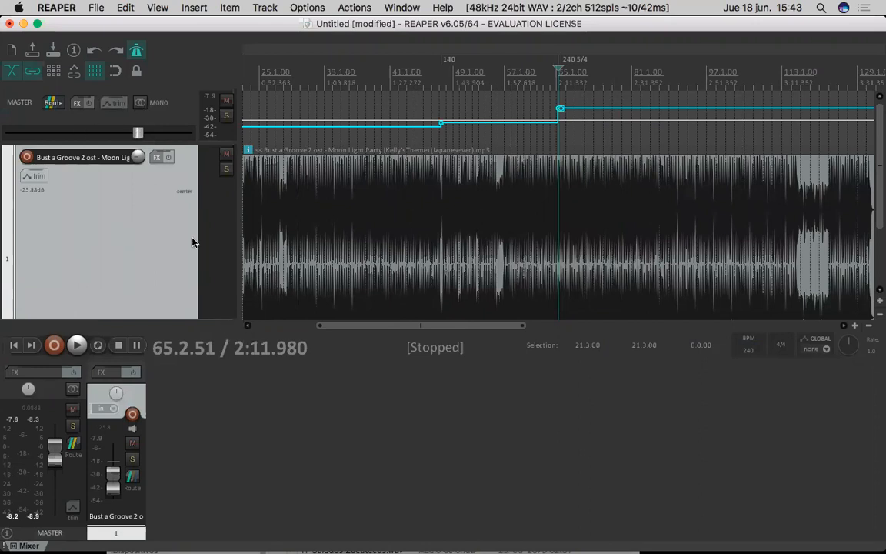
scroll(363, 262, "down", 4)
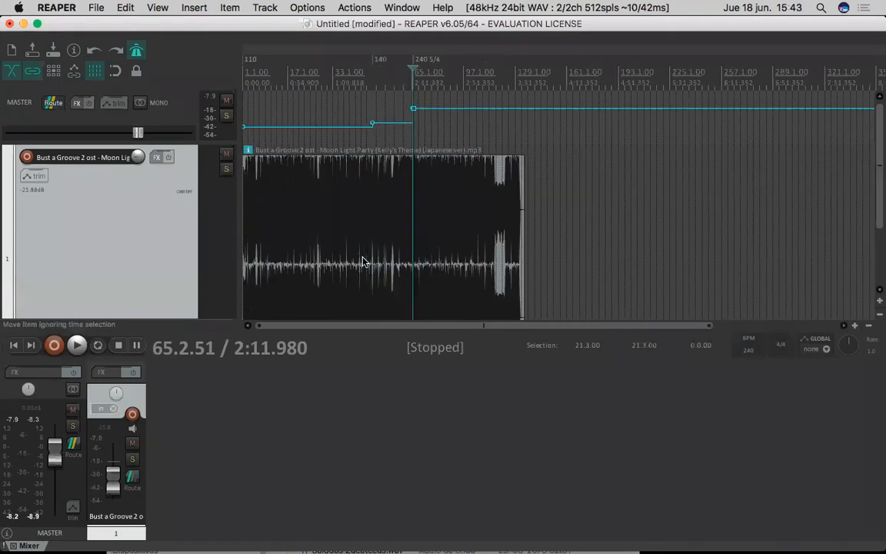
scroll(457, 130, "up", 1)
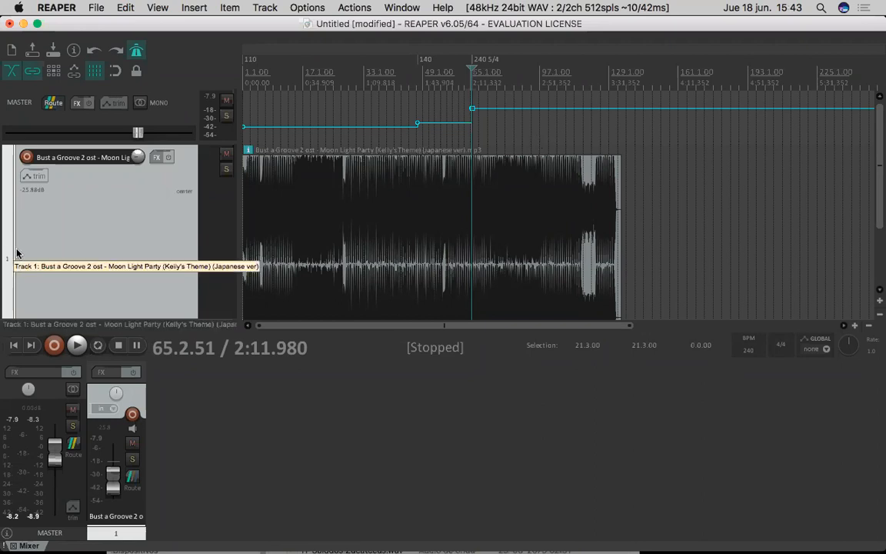
left_click(179, 7)
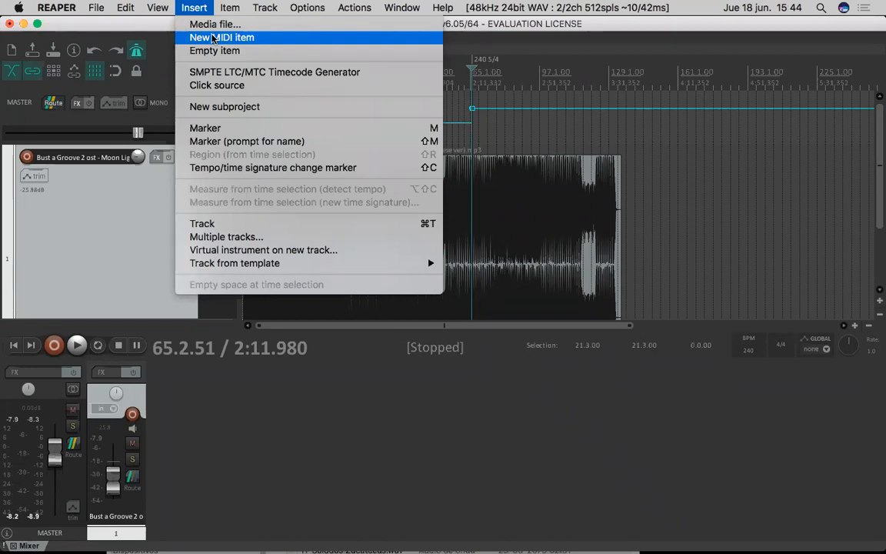
left_click(742, 236)
key("Delete")
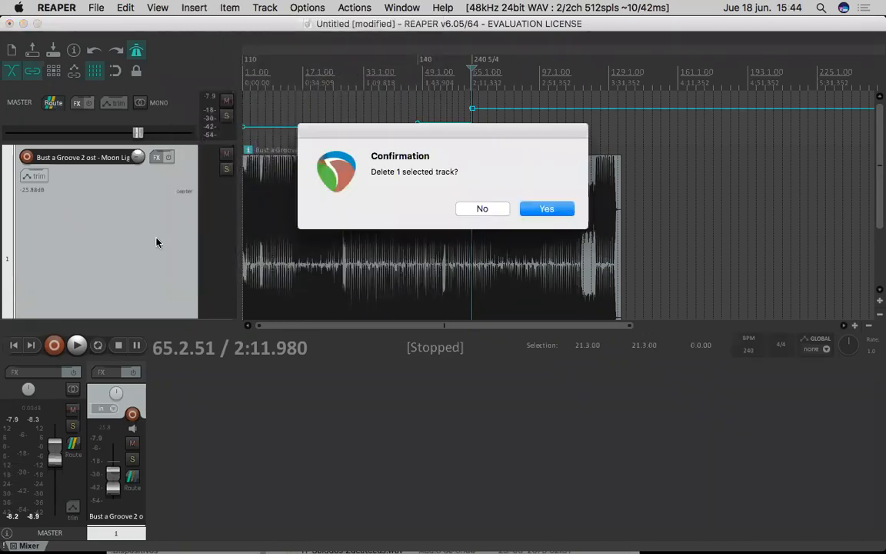
left_click(542, 206)
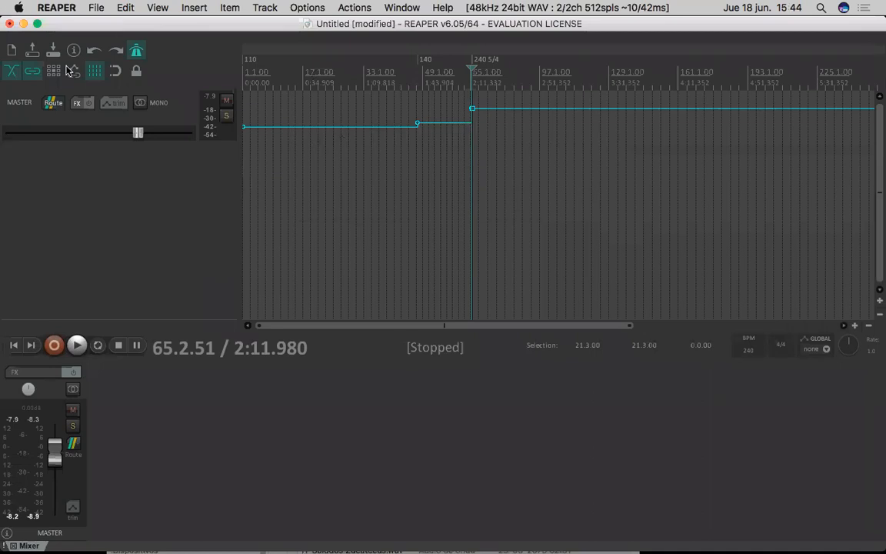
- Insert a click source item at 65.2.51 and extend its left edge back to the project start
left_click(192, 10)
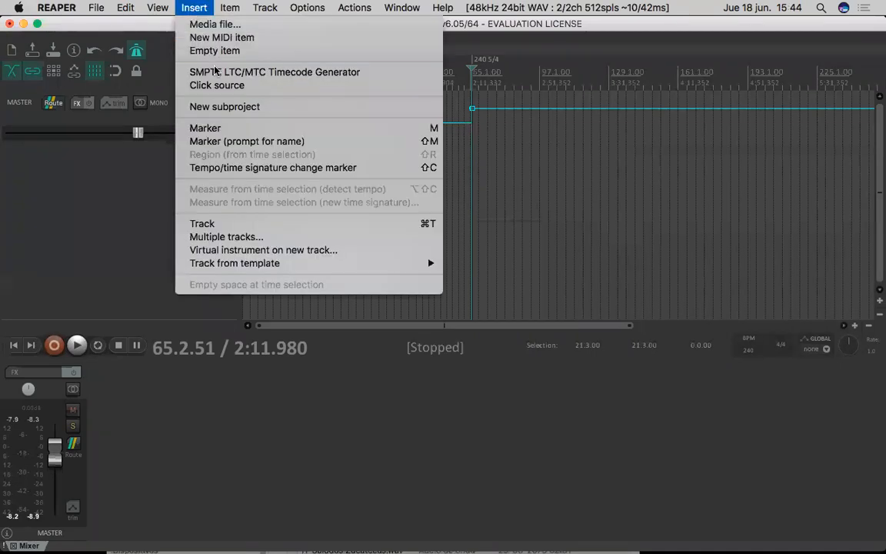
left_click(202, 84)
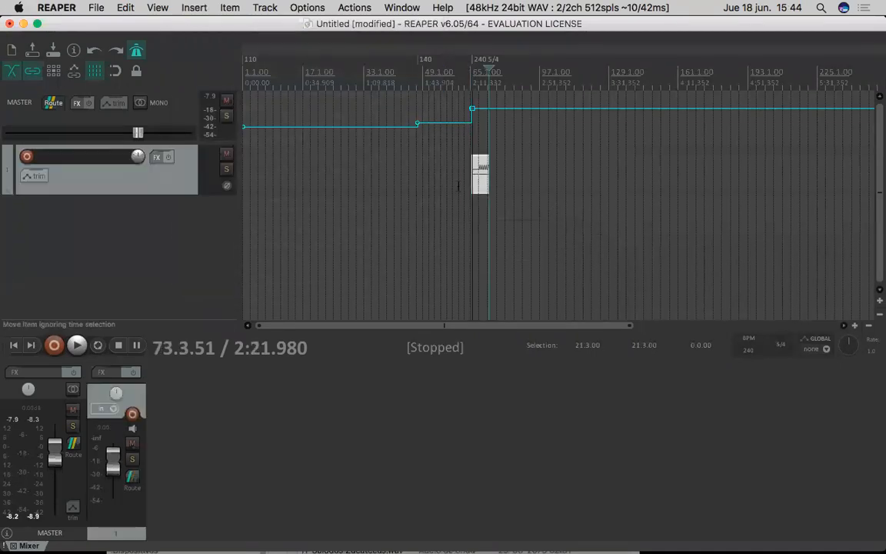
left_click_drag(475, 182, 245, 173)
- Delete the click source item and the track holding it
left_click(395, 182)
key("Delete")
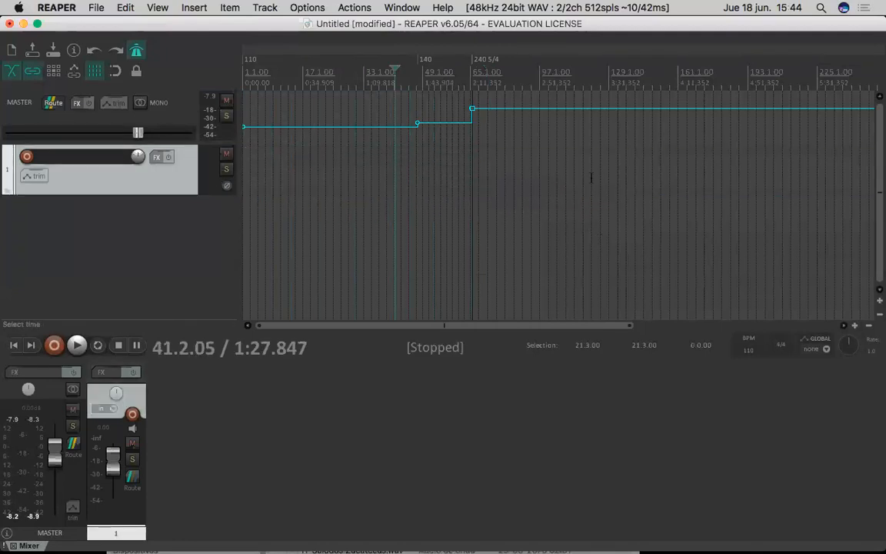
key("Delete")
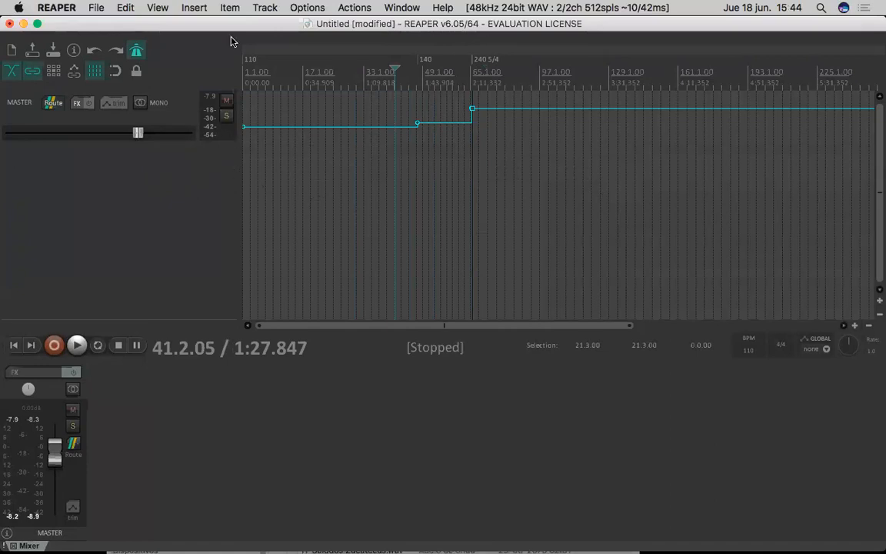
- Insert a click source over a time selection from about 7.4.82 to 144.2.19 and enlarge its track height
left_click(246, 160)
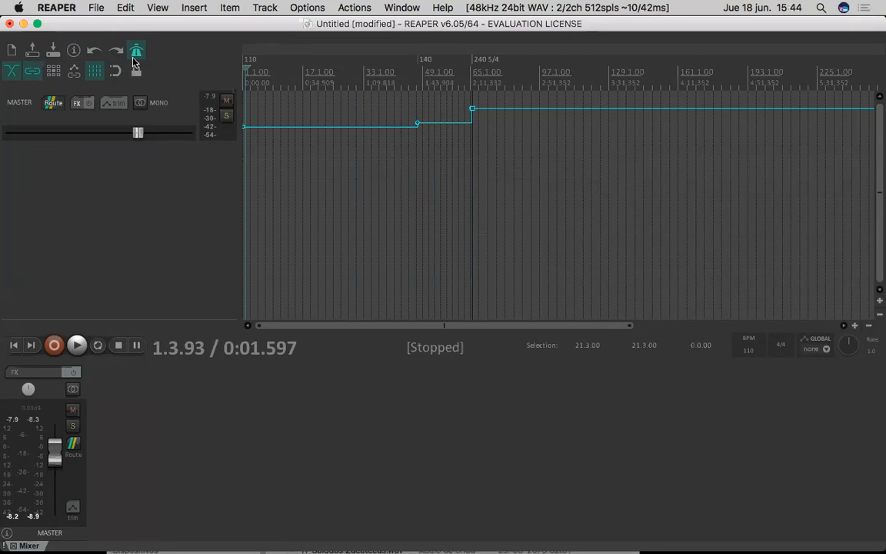
left_click_drag(271, 80, 641, 80)
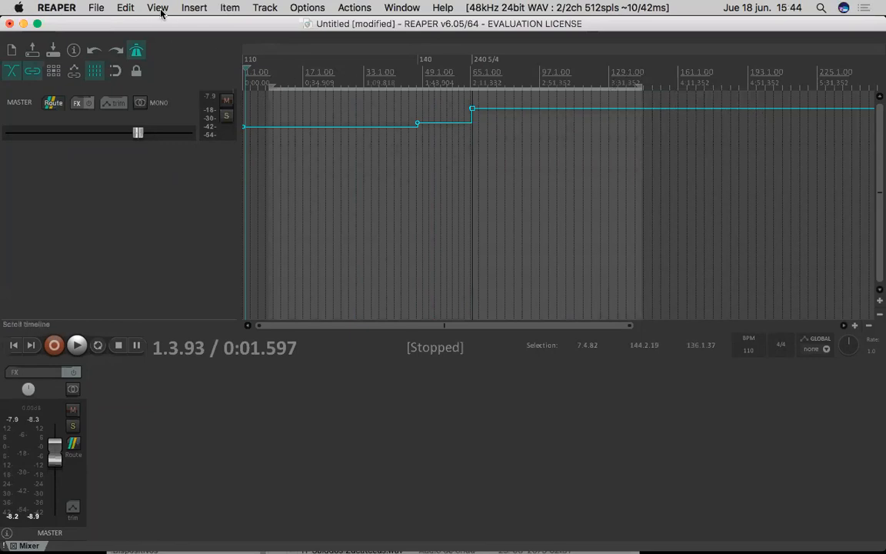
left_click(192, 7)
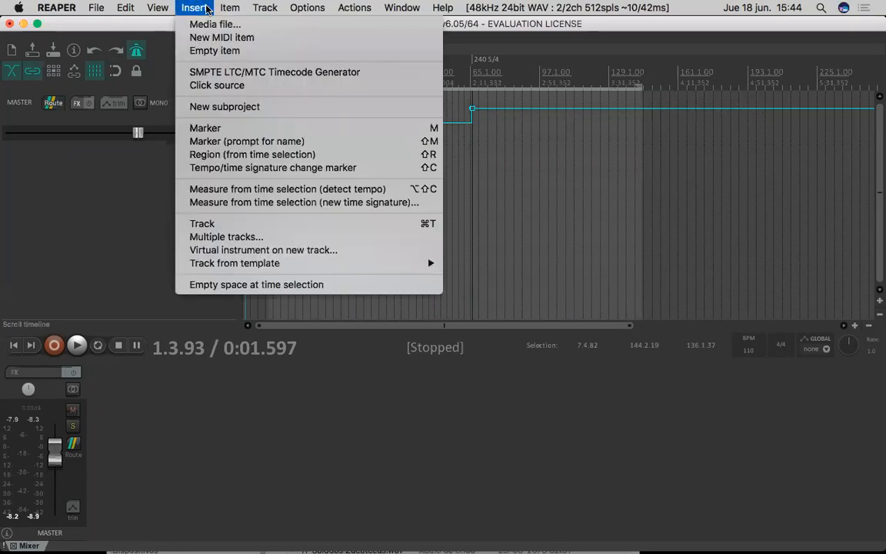
left_click(227, 87)
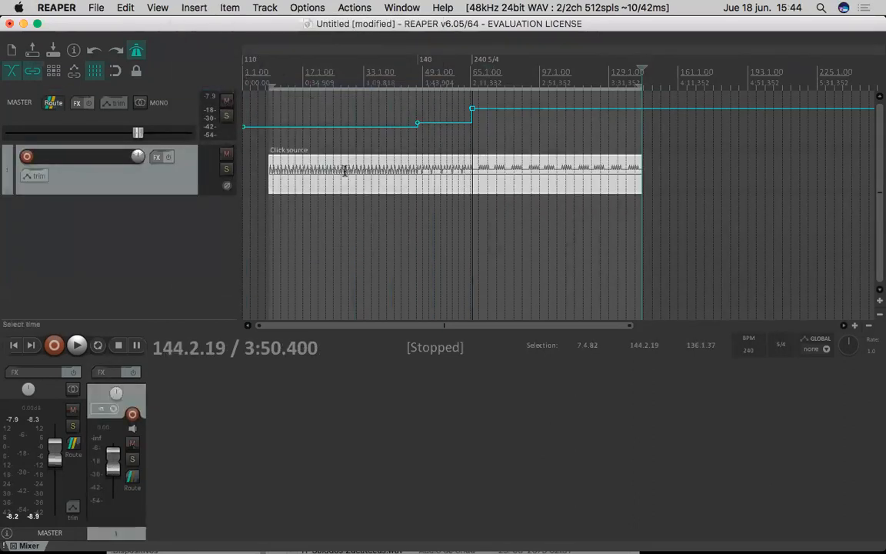
left_click(188, 176)
mouse_move(194, 192)
left_mouse_down()
mouse_move(199, 257)
mouse_move(219, 312)
mouse_move(205, 179)
left_mouse_up()
scroll(418, 167, "up", 3)
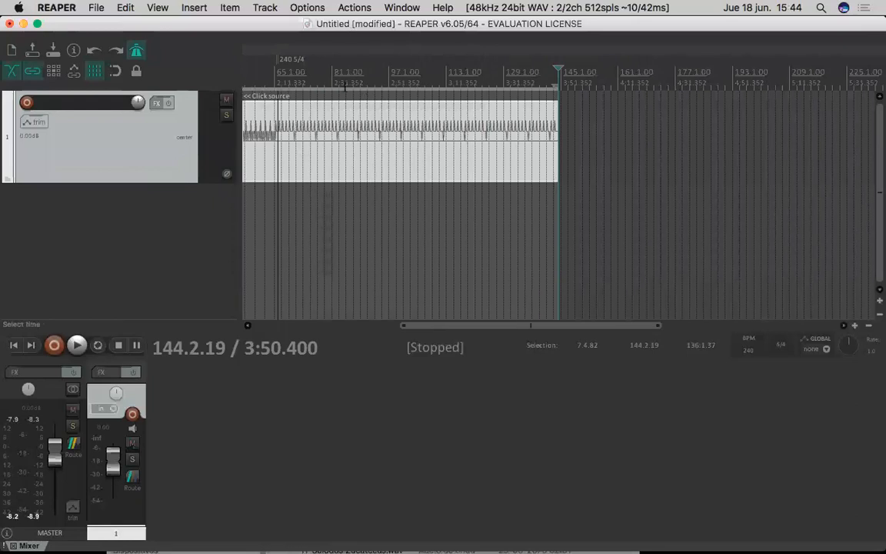
scroll(282, 140, "down", 5)
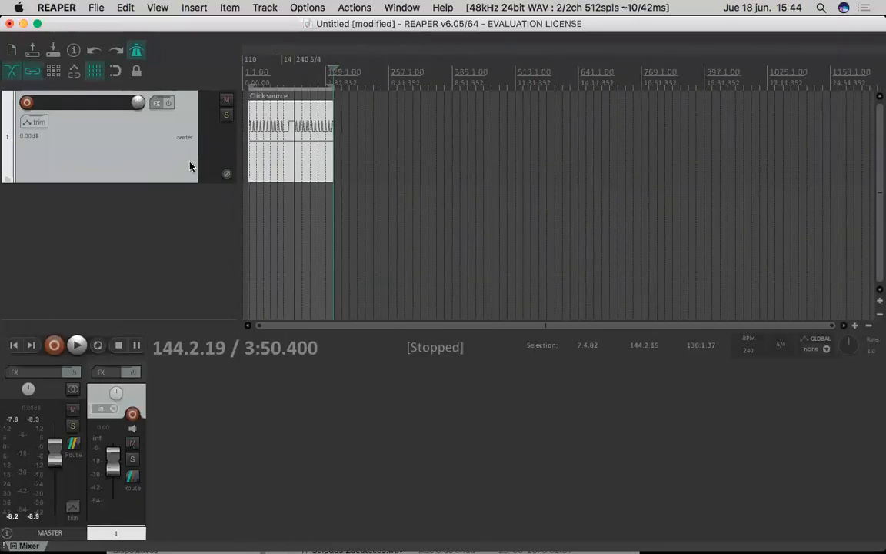
- Delete the click source track together with its item and confirm the deletion
key("super+alt+m")
key("Delete")
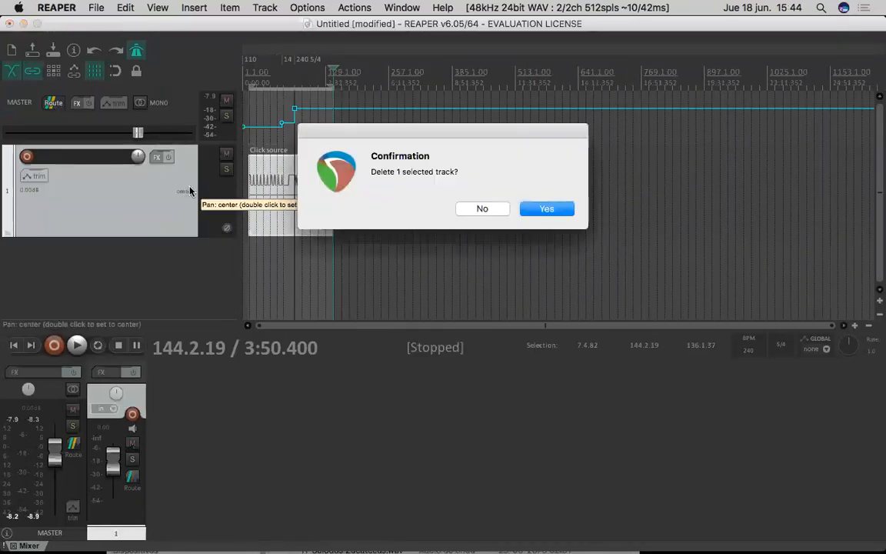
left_click(551, 212)
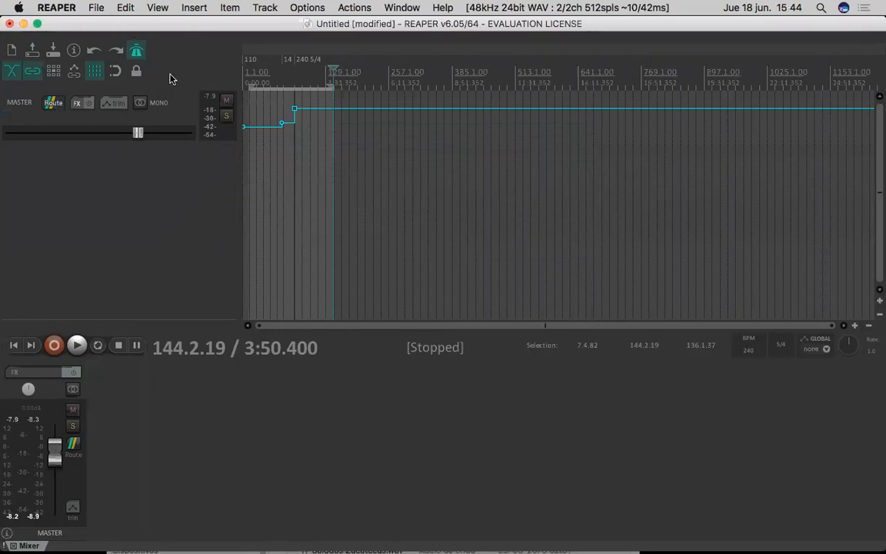
- Hide the project's tempo envelope from the arrange view
left_click(195, 8)
mouse_move(142, 9)
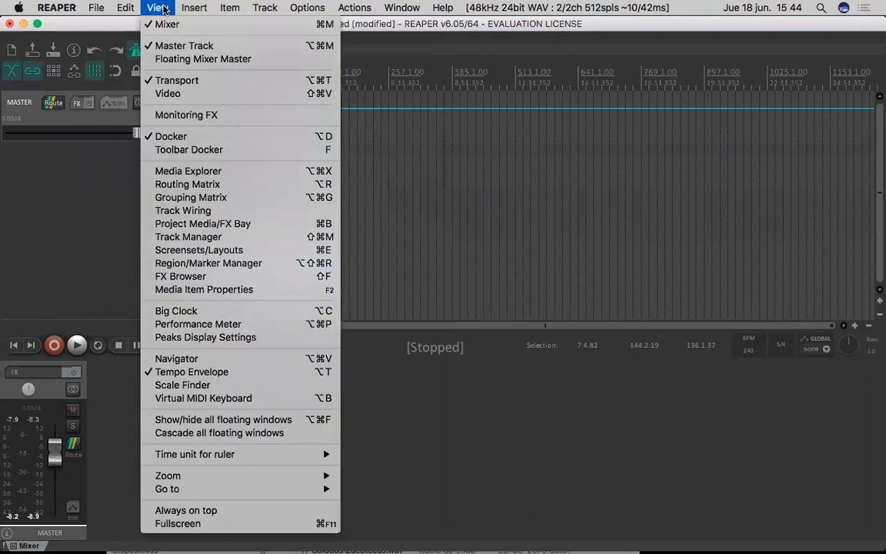
left_click(292, 375)
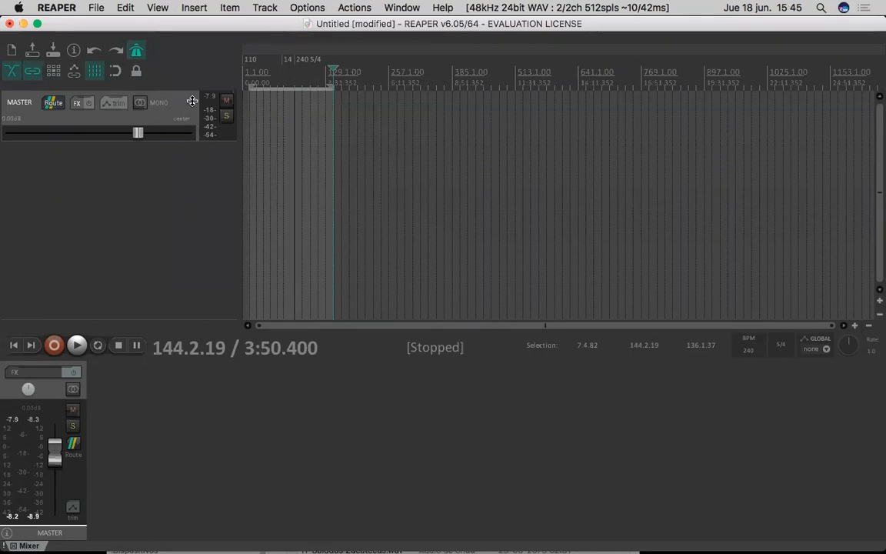
left_click(171, 243)
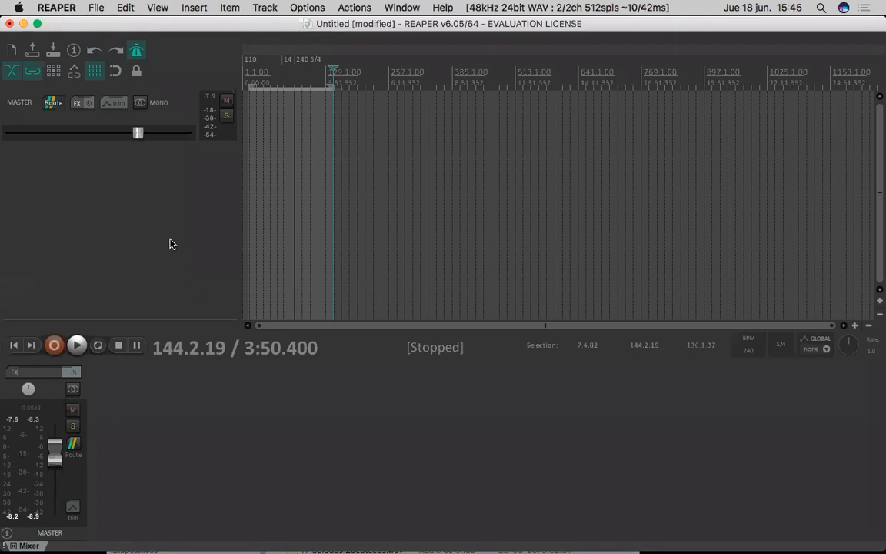
right_click(171, 243)
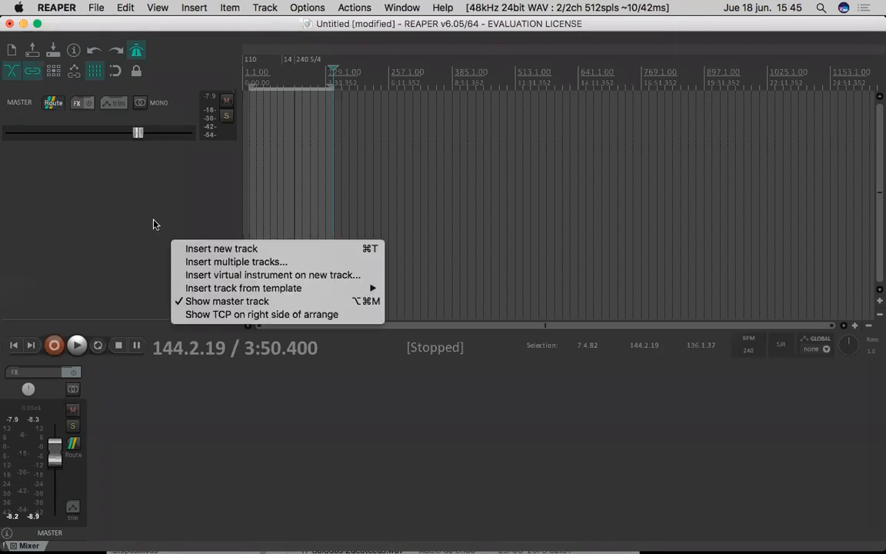
left_click(154, 224)
right_click(172, 195)
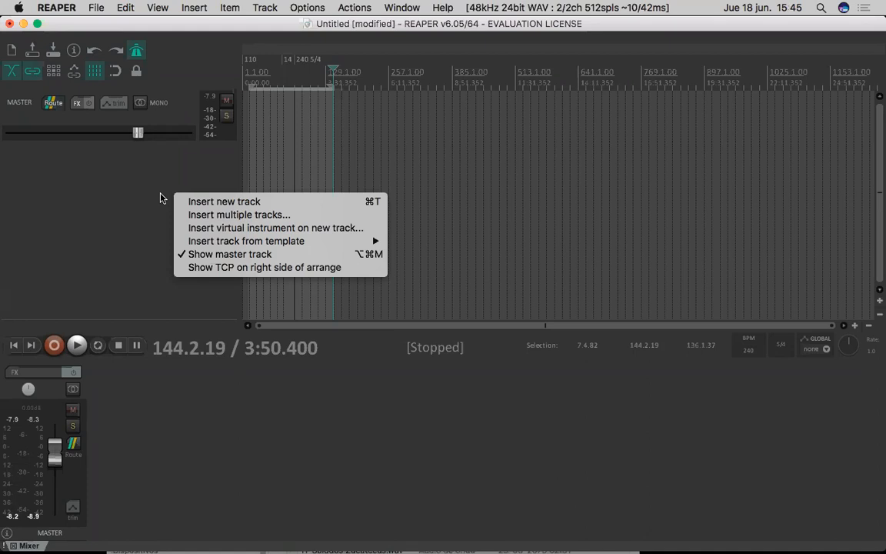
right_click(162, 193)
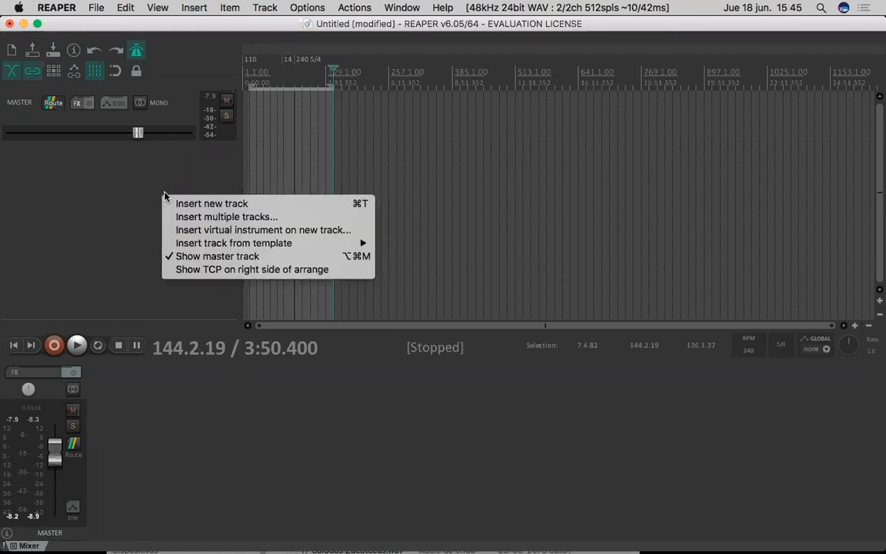
left_click(9, 190)
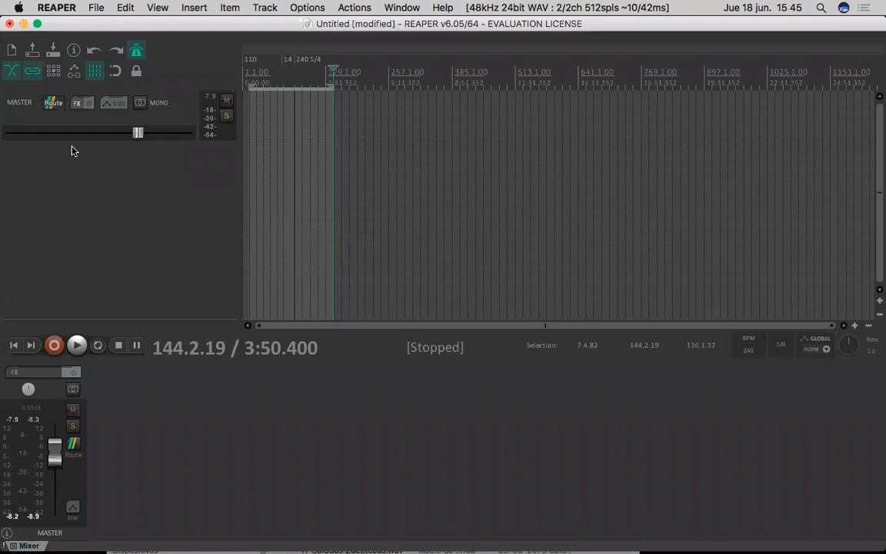
right_click(147, 224)
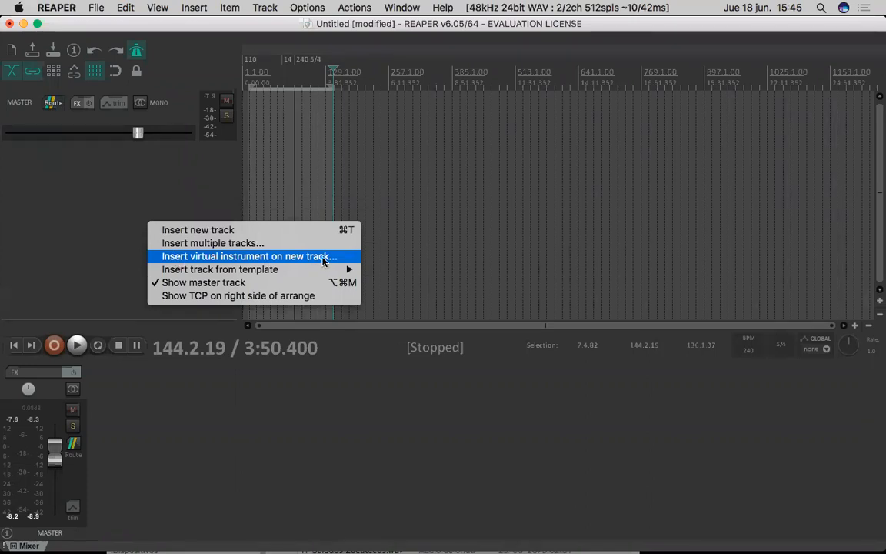
key("Escape")
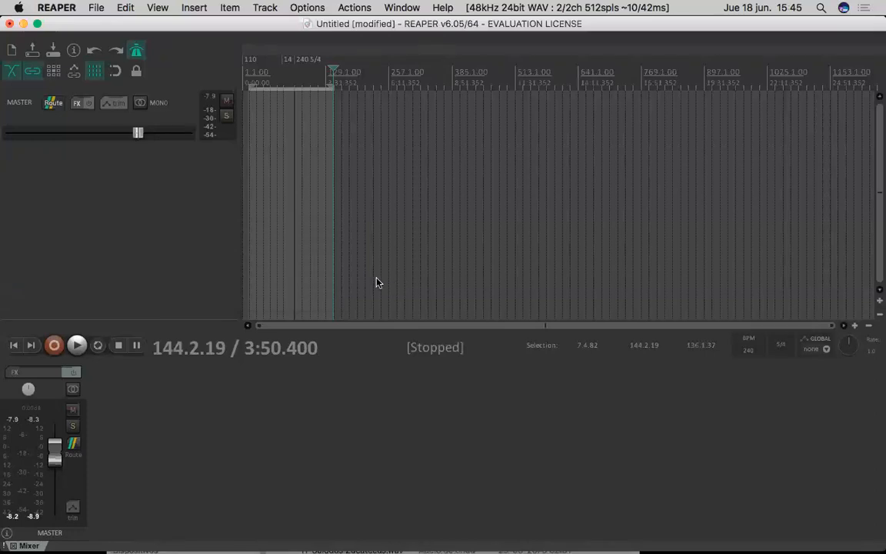
- Insert the virtual instrument ReaSynth on a new track, filtering the plugins by "cockos", and move its FX window clear of the track controls
key("super+shift+t")
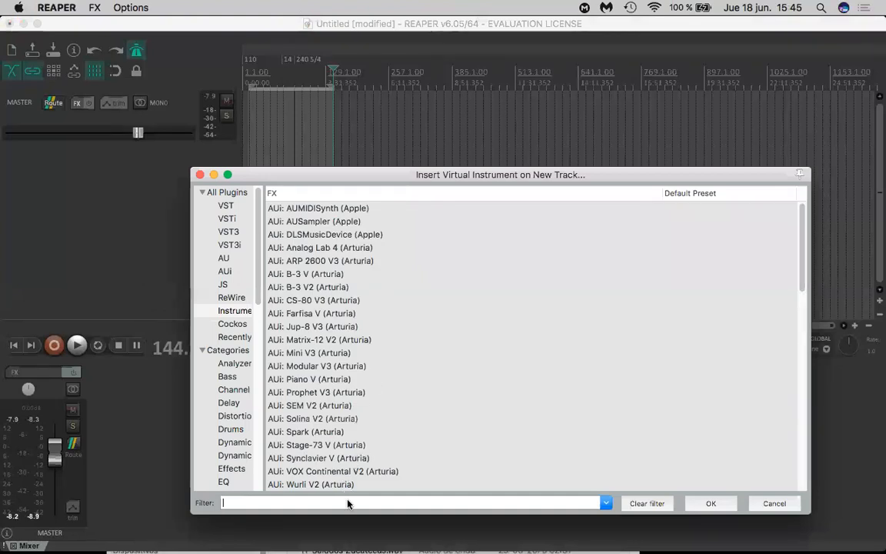
type("cocko")
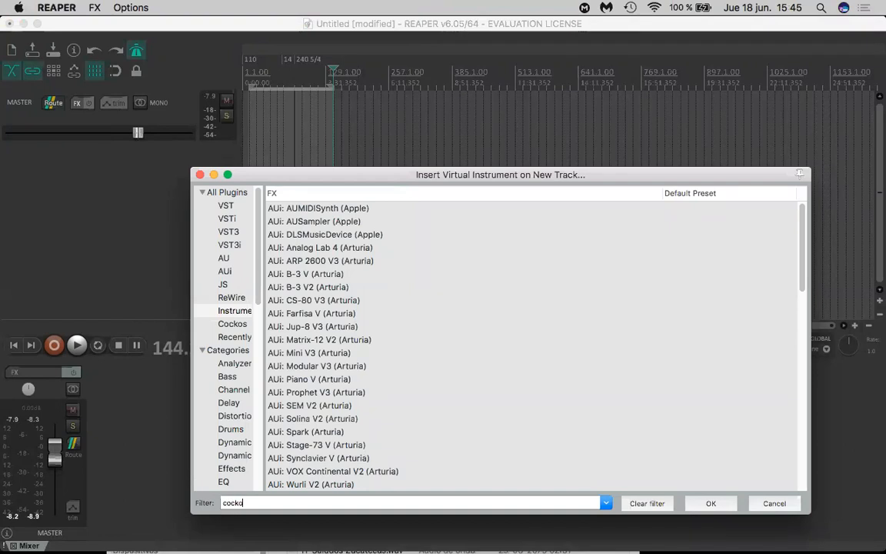
type("s")
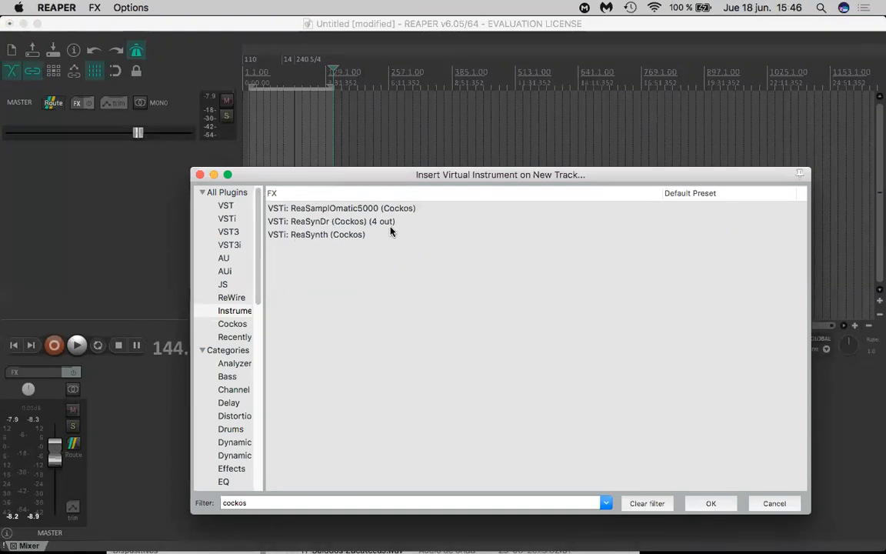
left_click(360, 235)
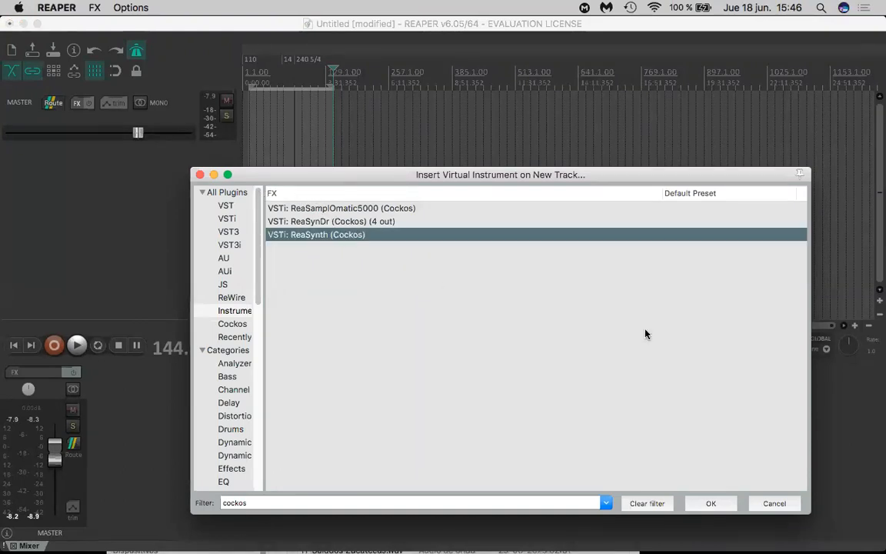
left_click(710, 502)
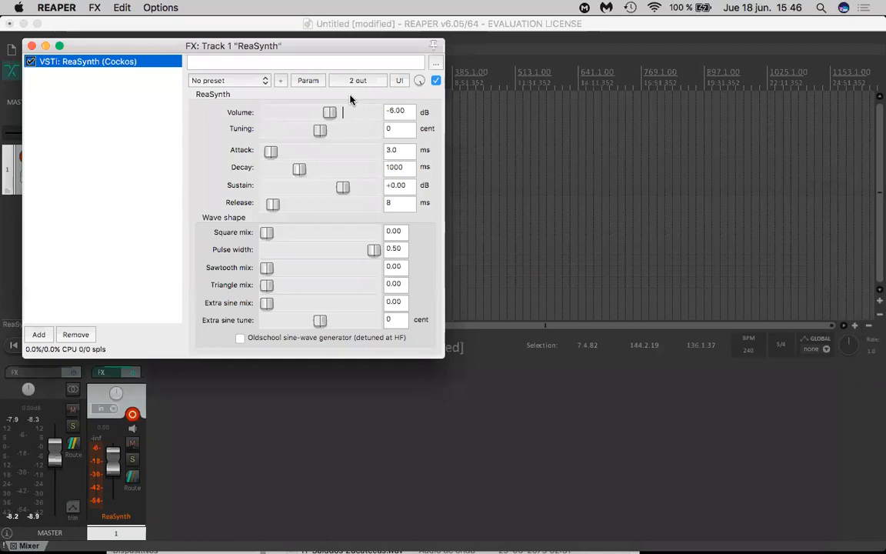
left_click_drag(311, 45, 725, 54)
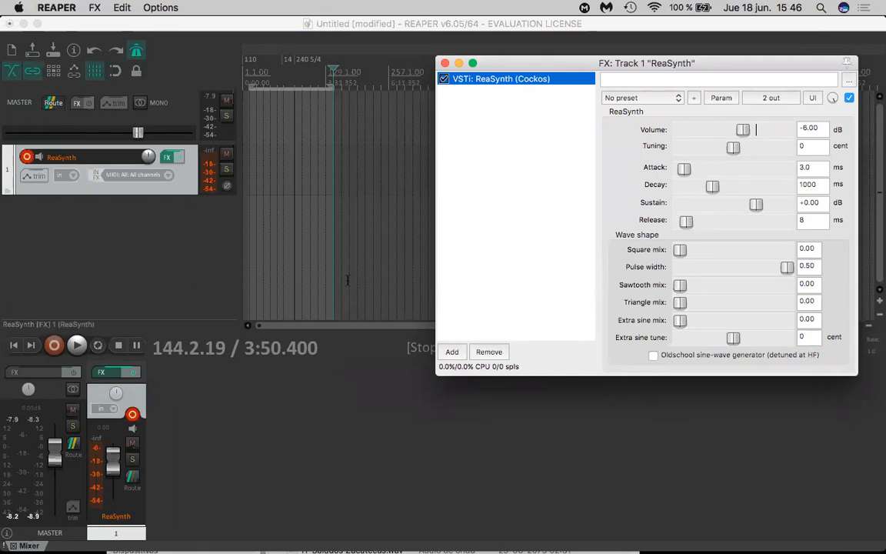
- Place the edit cursor at about 28.3.78 and open the Virtual MIDI Keyboard, moving its window off the track controls
left_click(351, 280)
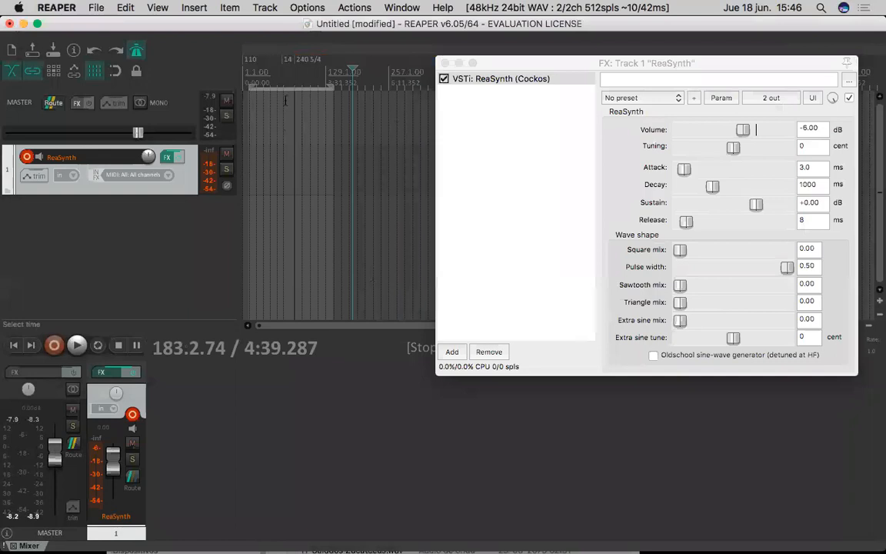
left_click(265, 83)
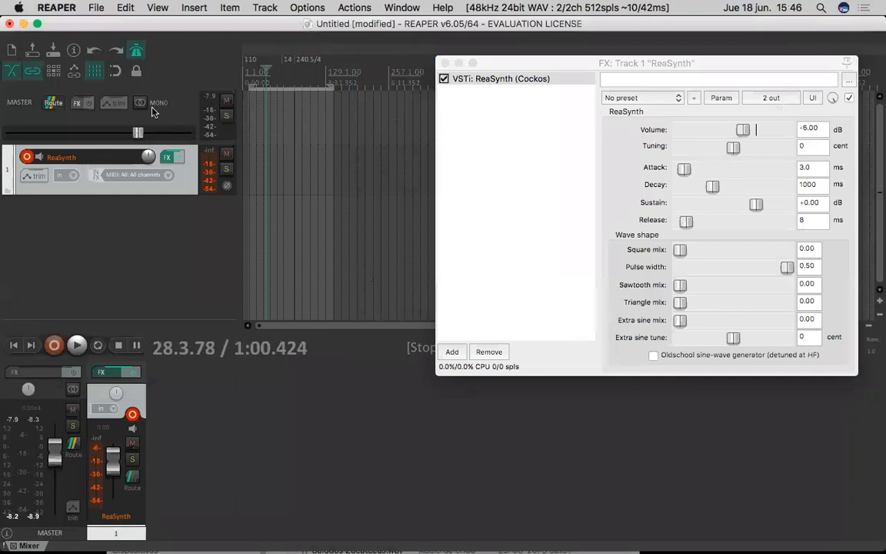
left_click(194, 8)
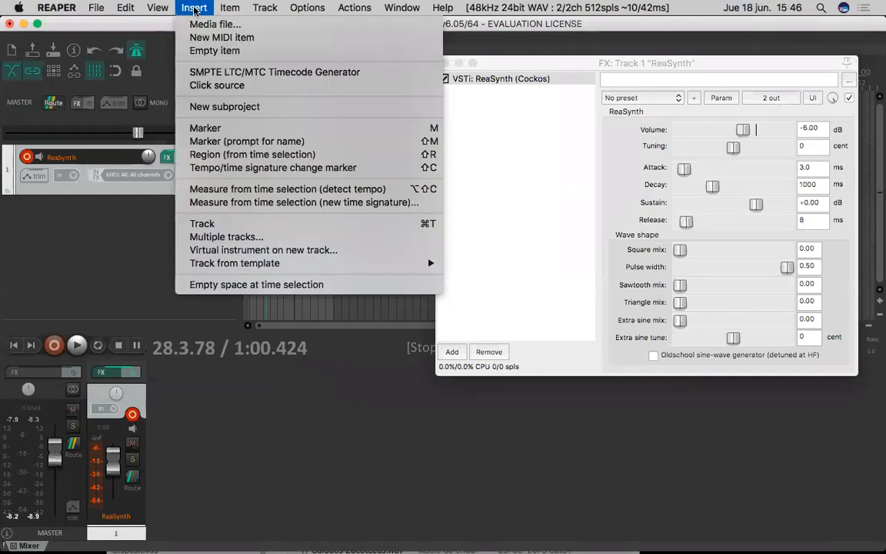
mouse_move(154, 8)
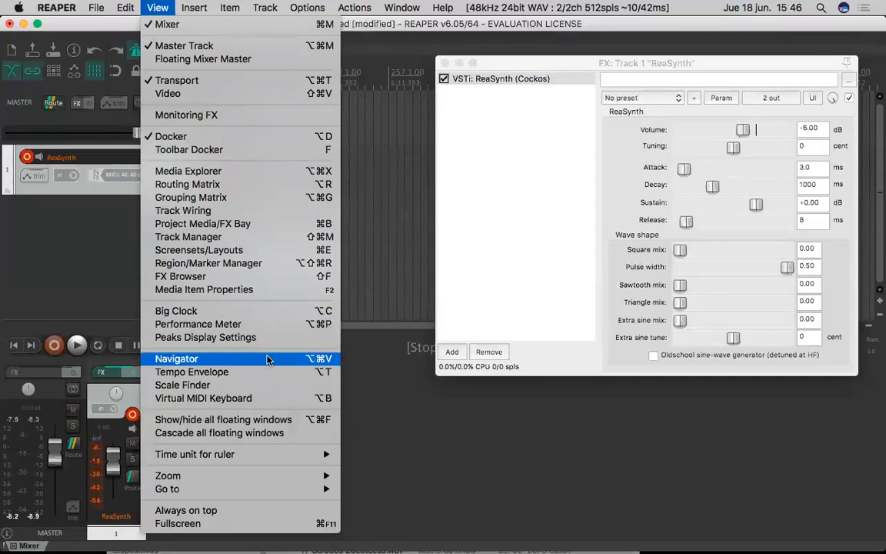
left_click(328, 399)
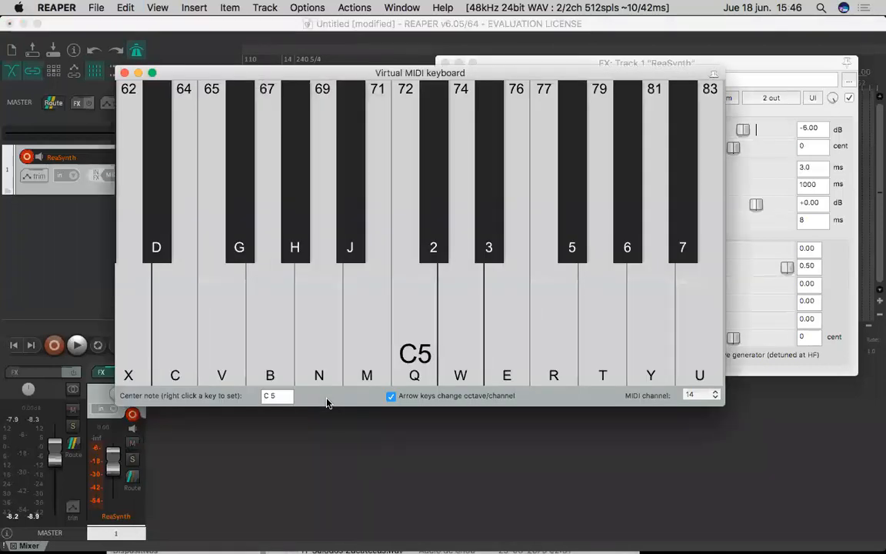
left_click_drag(380, 72, 429, 119)
- Lower the virtual keyboard's center note to C3 and reduce the ReaSynth track's volume
key("Left")
key("Left")
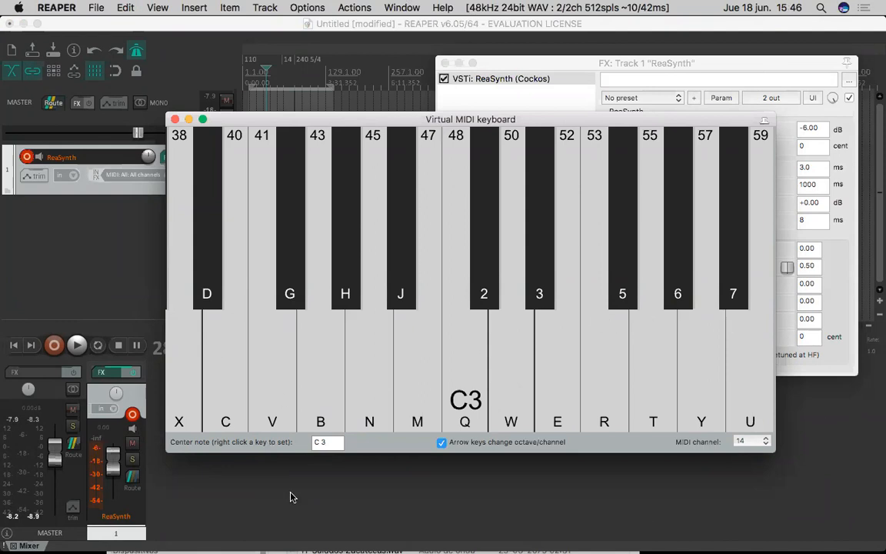
left_click_drag(113, 460, 117, 481)
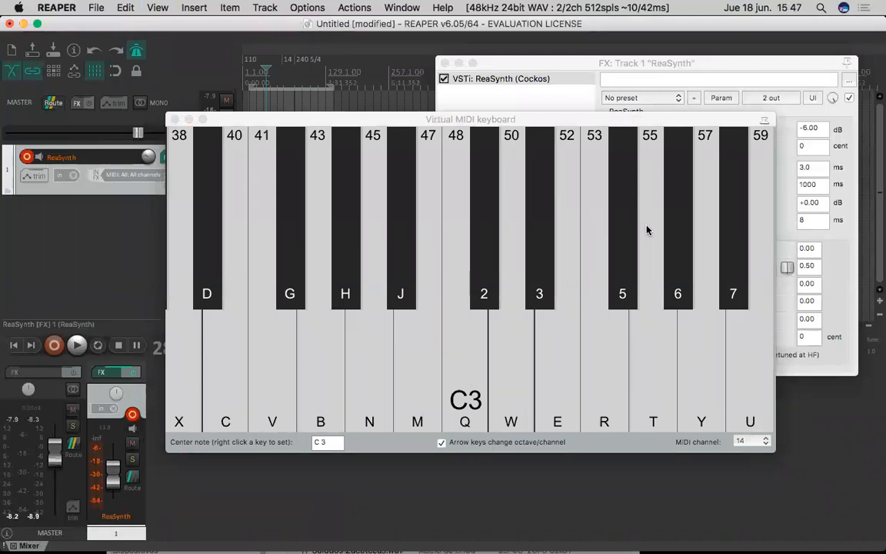
- Play a short series of notes around C3 on the virtual MIDI keyboard to audition ReaSynth
left_click(542, 121)
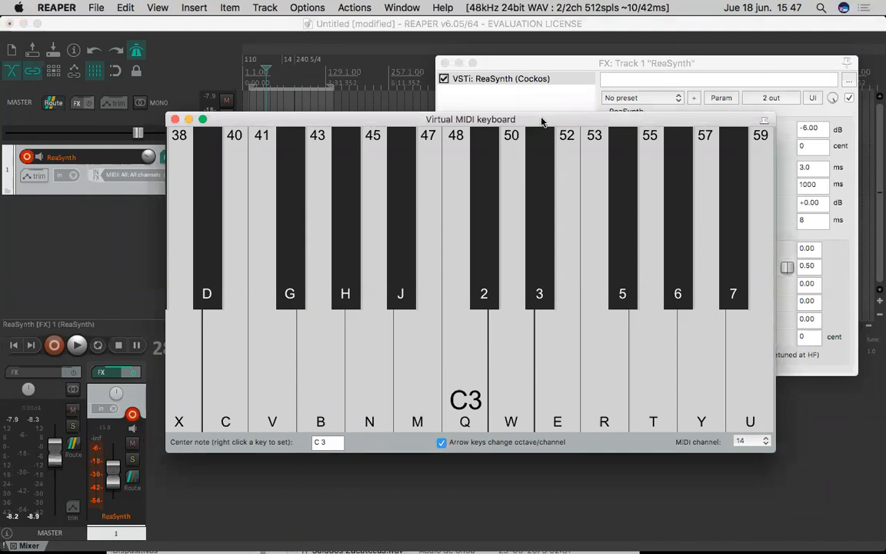
key("b")
key("n")
key("m")
key("q")
key("m")
key("q")
key("2")
key("2")
key("q")
key("5")
- Shift the virtual keyboard's octave between C4 and C3, and raise its center note up to G9
key("Up")
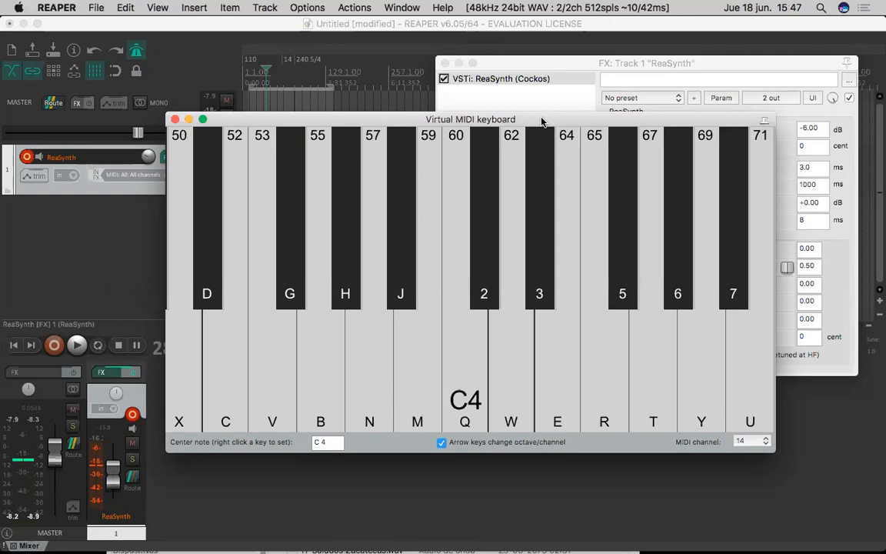
key("Down")
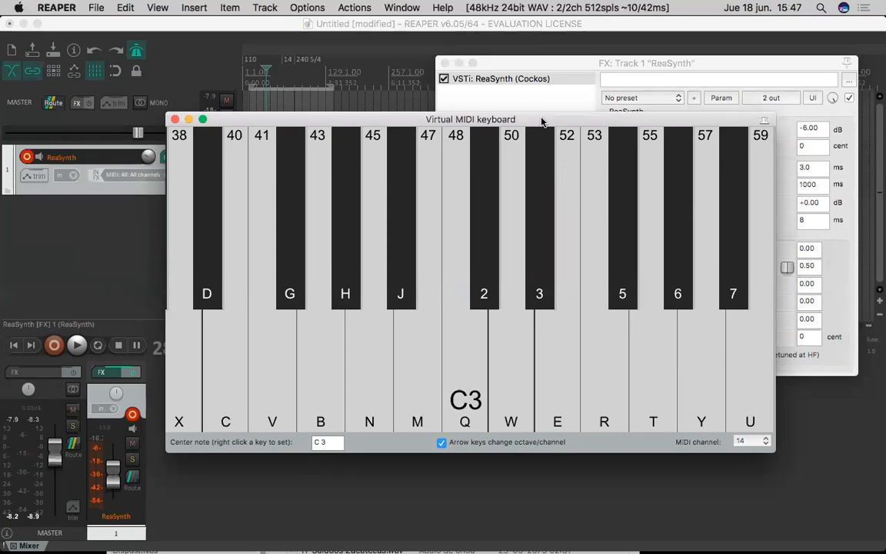
key("Right")
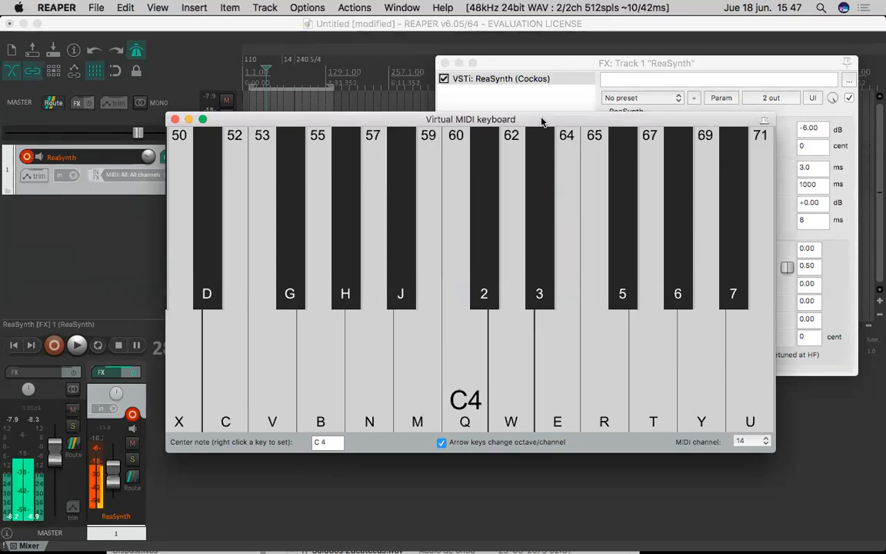
key("Right")
key("Right")
key("Right")
key("Right")
key("Right")
key("Right")
key("Right")
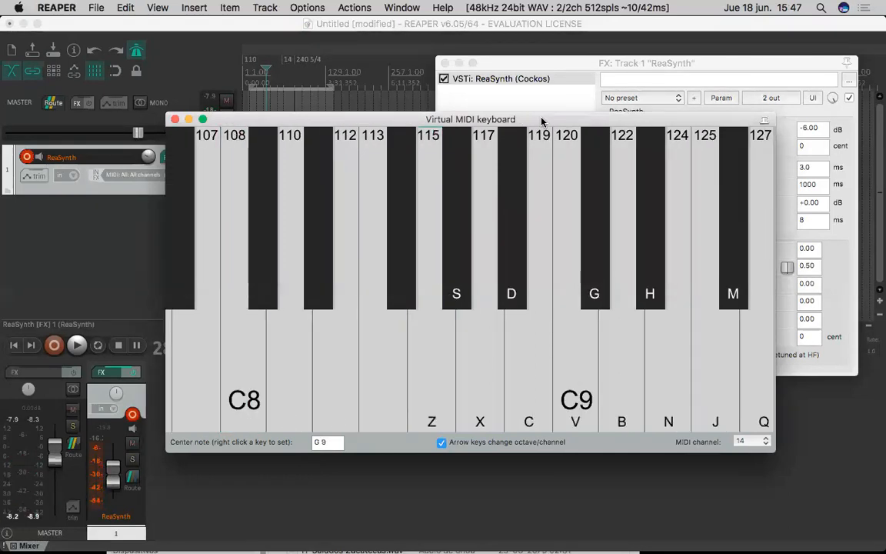
- Play a few notes in the top octave, up to note 127, on the virtual MIDI keyboard
key("b")
key("n")
key("q")
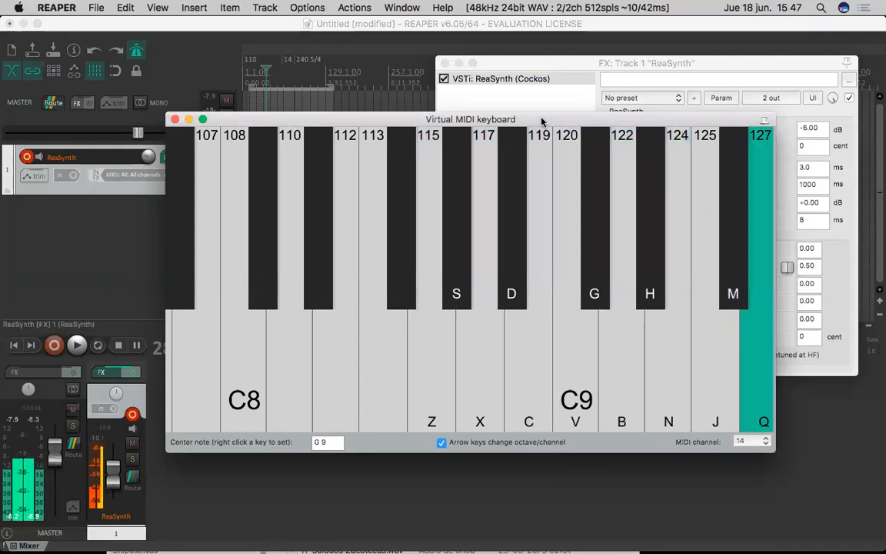
- Lower the virtual keyboard's center note to G-1, raise it to G1, and close the keyboard window
key("Left")
key("Left")
key("Left")
key("Left")
key("Left")
key("Left")
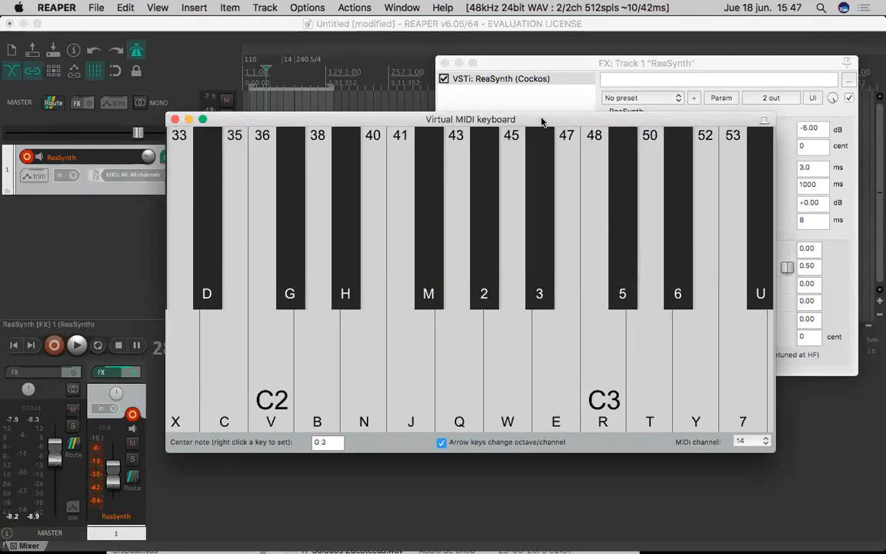
key("Left")
key("Left")
key("Left")
key("Left")
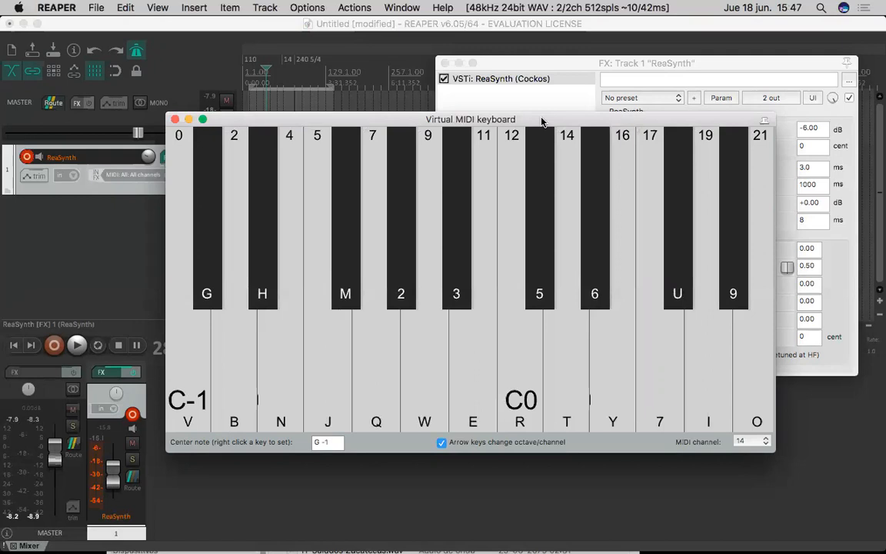
key("Right")
key("Right")
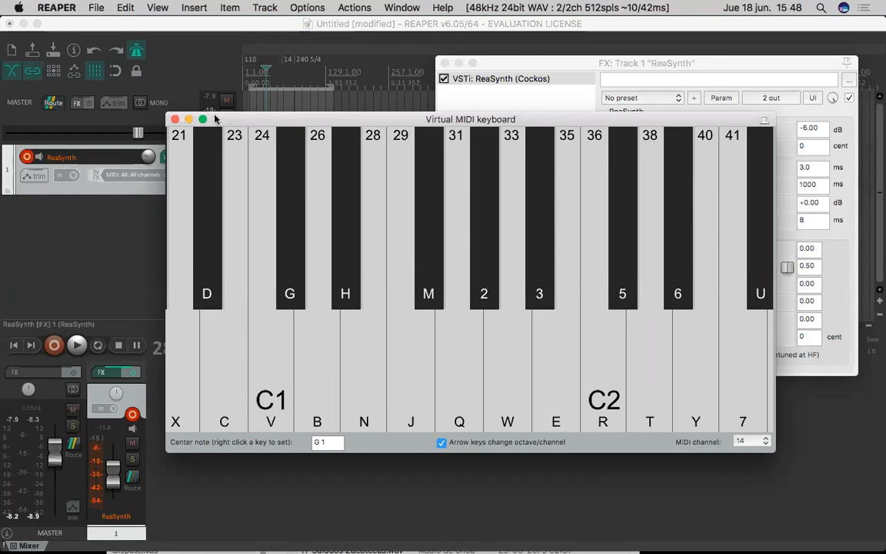
left_click(175, 119)
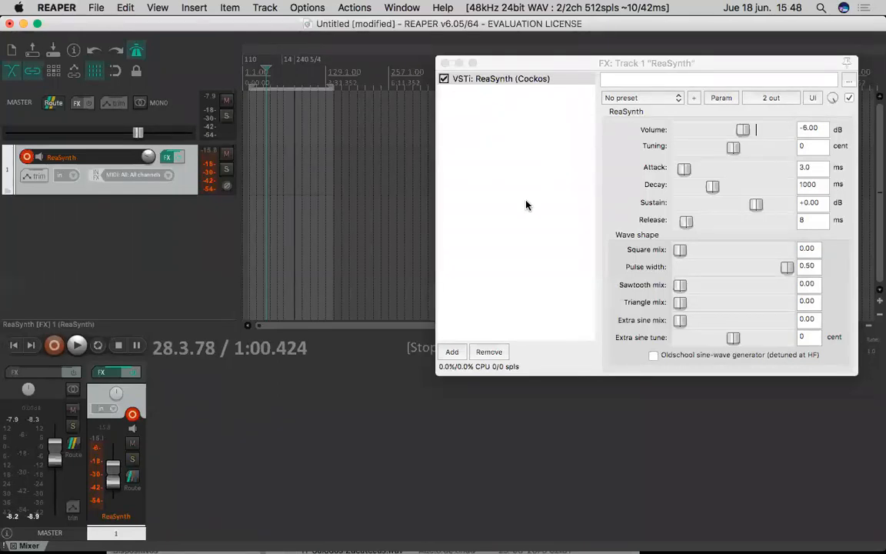
- Reopen the Virtual MIDI Keyboard, shift its center note up to G3 and back to G2, and close it
left_click(560, 66)
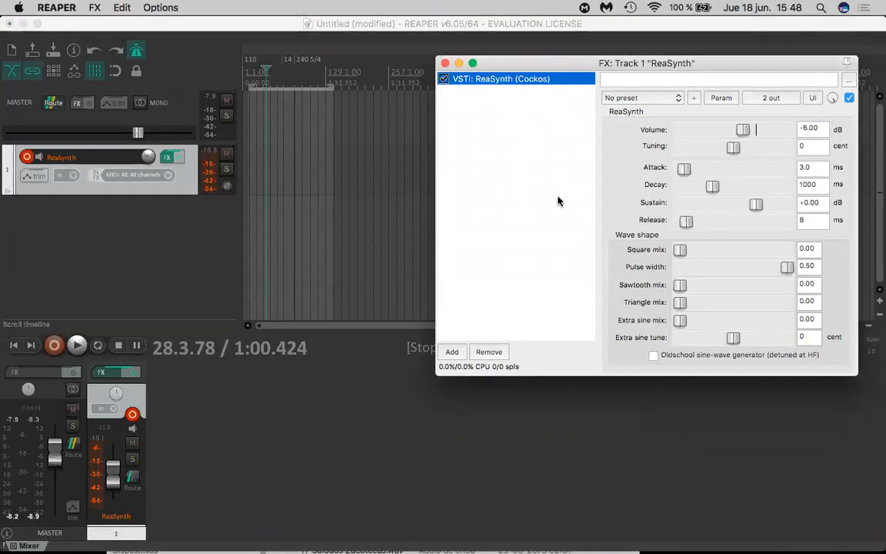
key("alt+b")
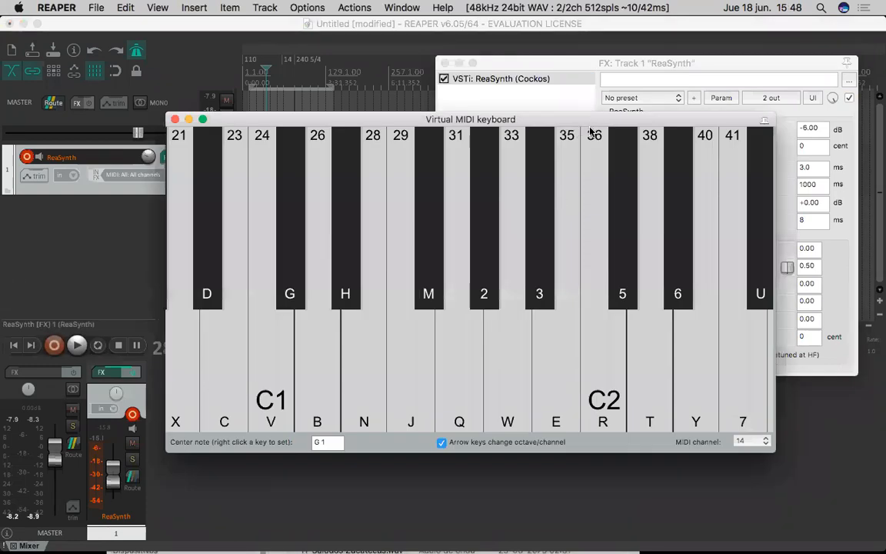
key("Right")
key("Right")
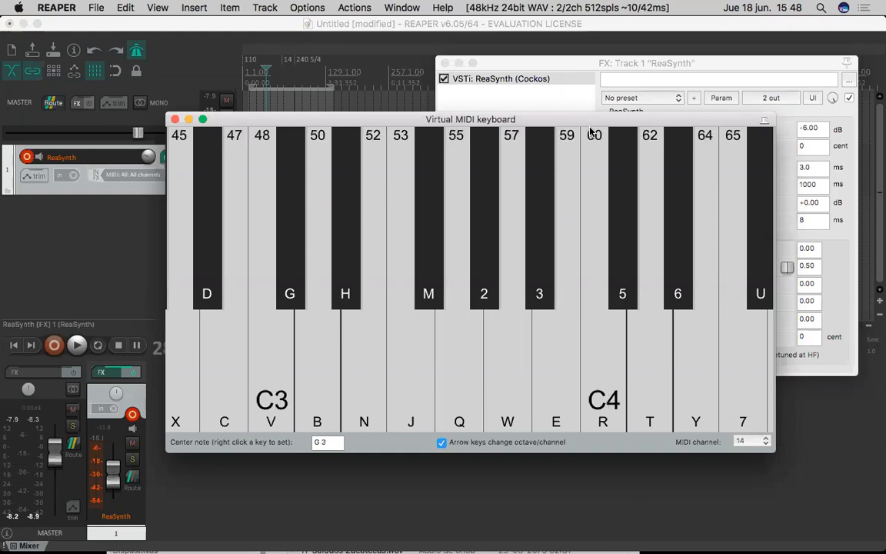
key("Left")
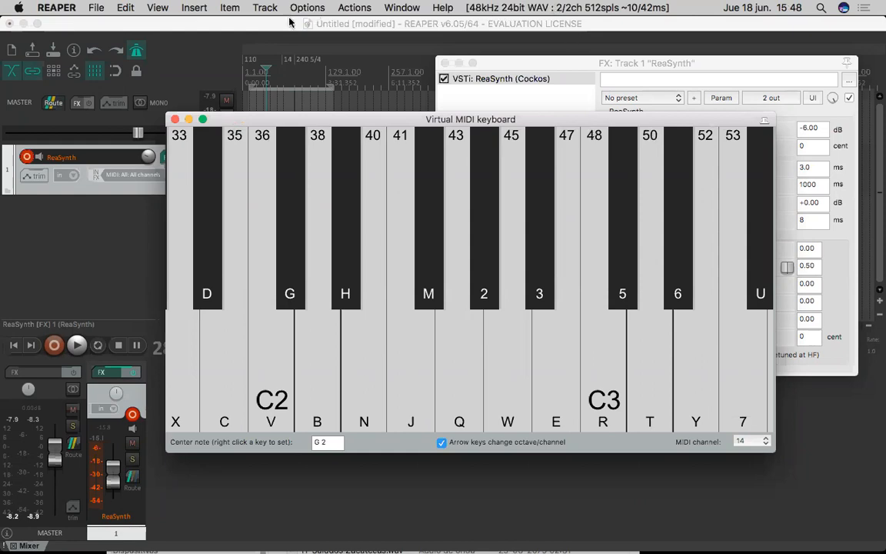
left_click(175, 119)
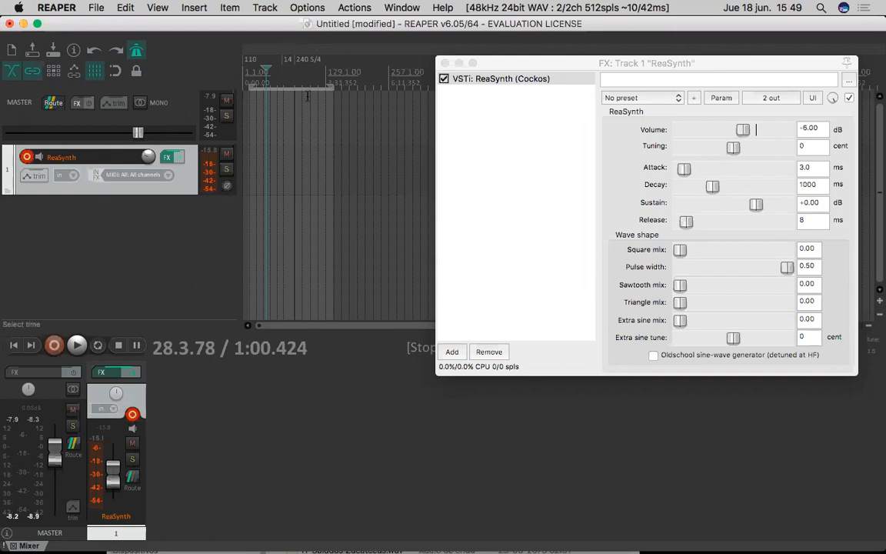
- Turn off the metronome and place the edit cursor at about 10.4.93
left_click(340, 73)
left_click(139, 49)
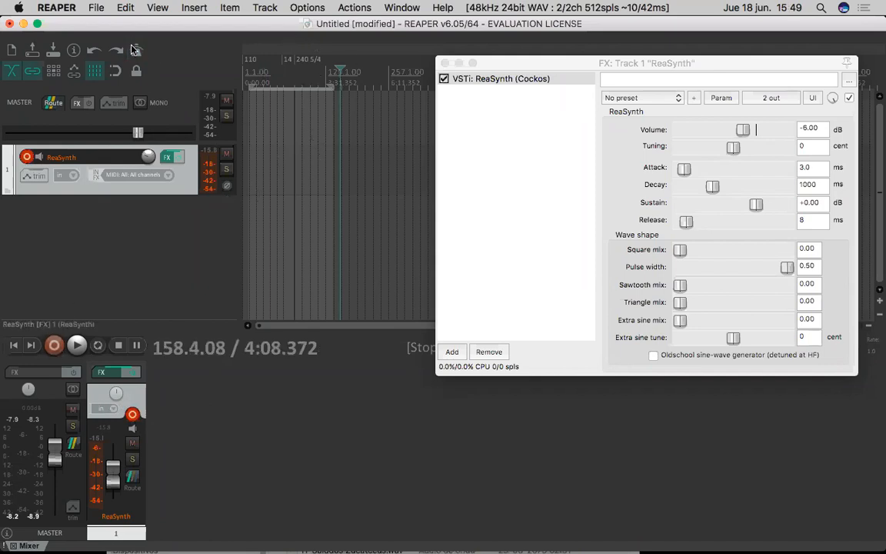
left_click(250, 82)
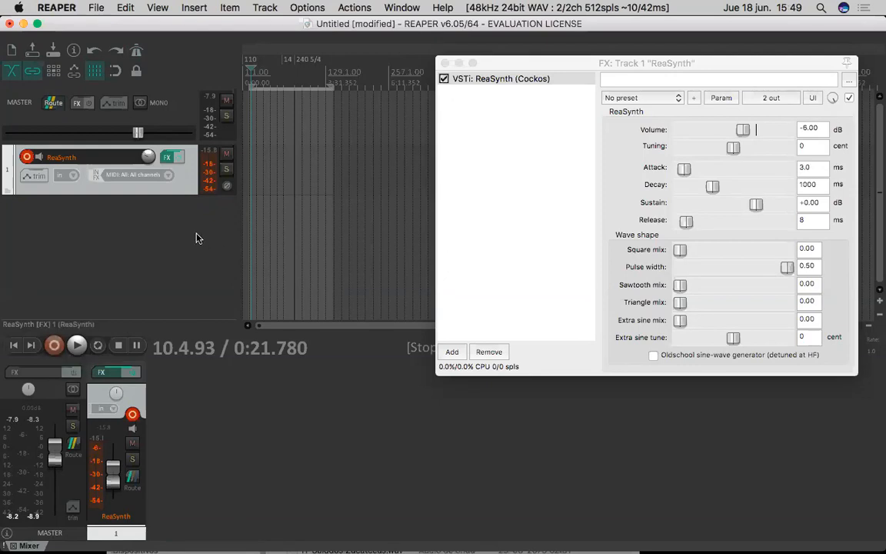
- Start recording on the ReaSynth track with the Virtual MIDI Keyboard open and its center note raised to G4
key("alt+b")
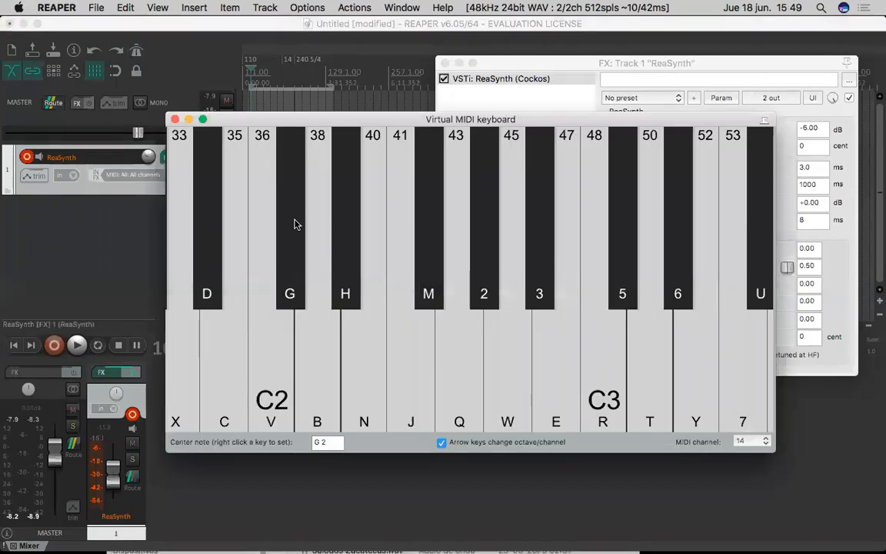
key("super+r")
left_click_drag(295, 120, 248, 77)
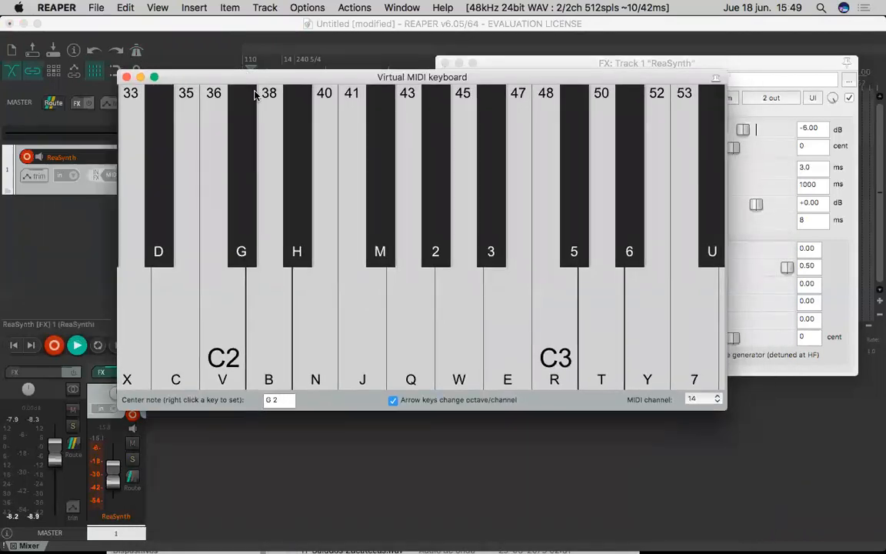
key("Right")
key("Right")
- Perform an improvised sequence of notes between B3 and A#4 on the virtual MIDI keyboard for the ReaSynth recording
key("c")
key("c")
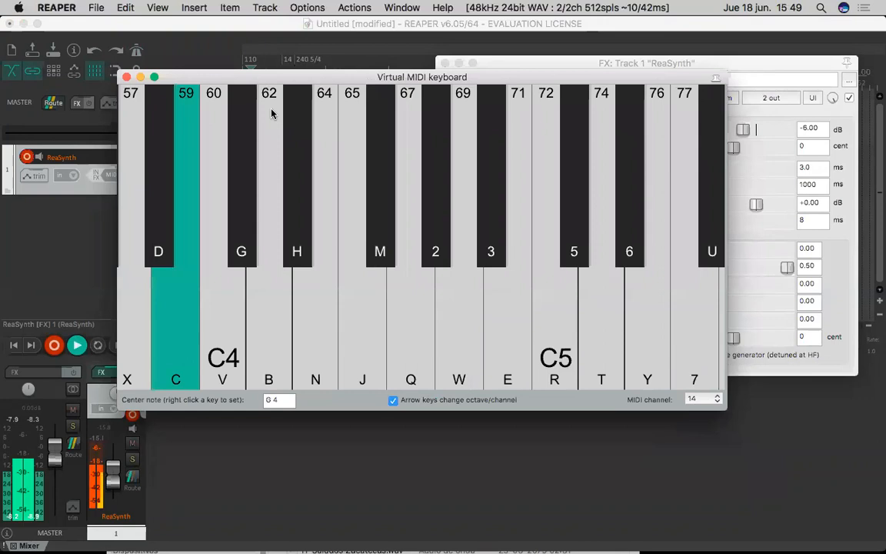
key("c")
key("n")
key("m")
key("b")
key("n")
key("c")
key("v")
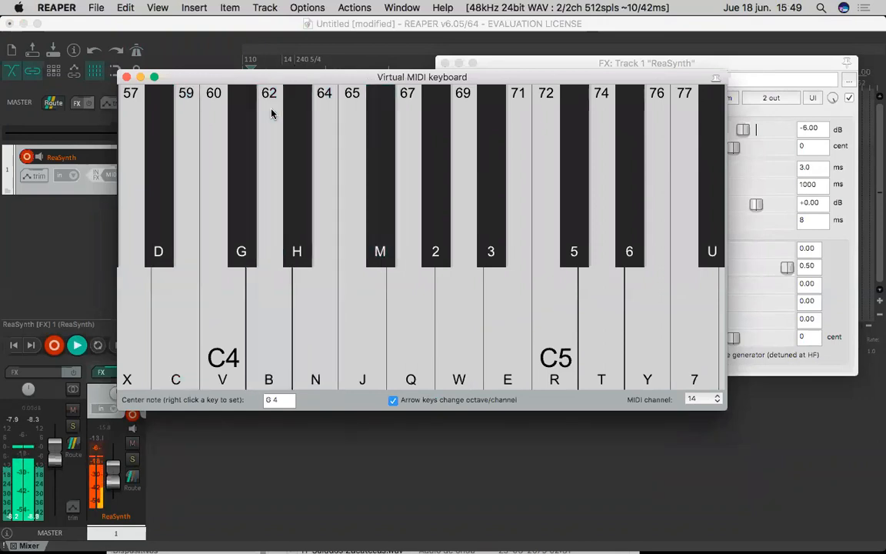
key("b")
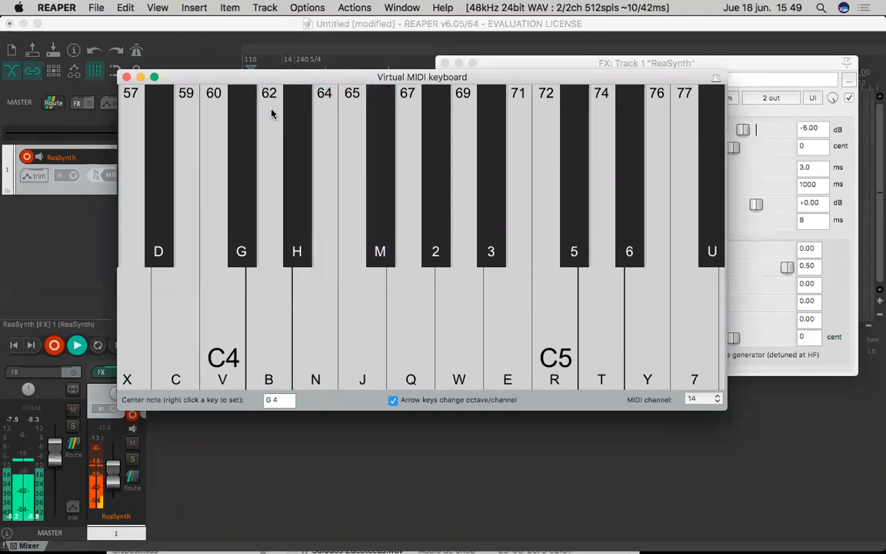
key("m")
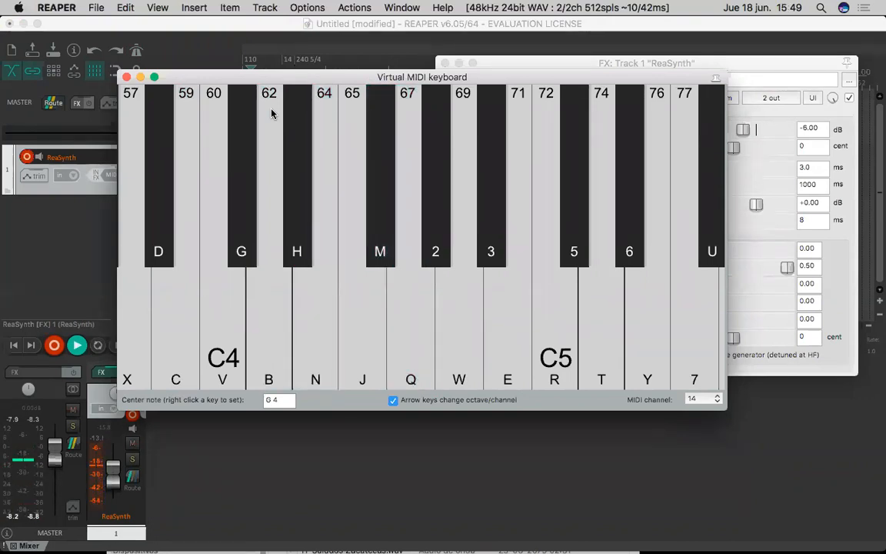
key("m")
key("2")
key("3")
key("n")
key("m")
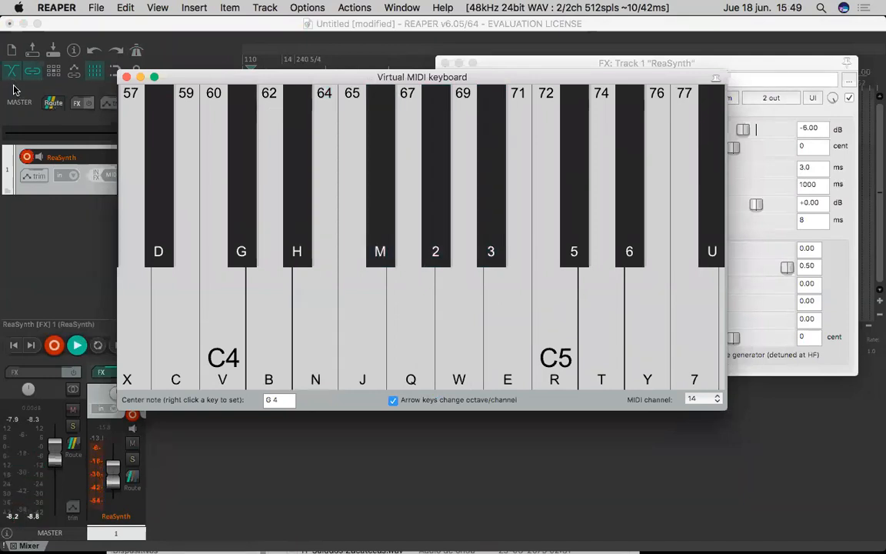
- Stop and save the MIDI recording, and close the virtual keyboard and ReaSynth FX windows
key("space")
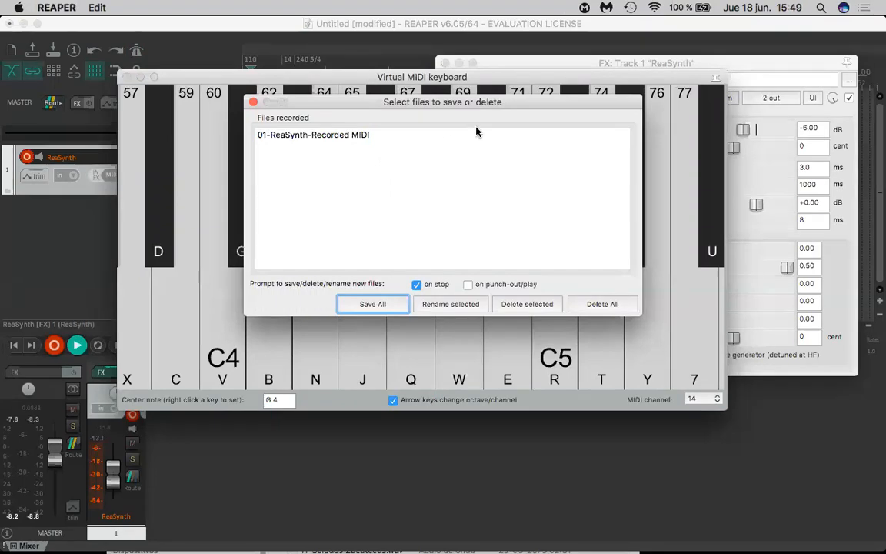
left_click(370, 303)
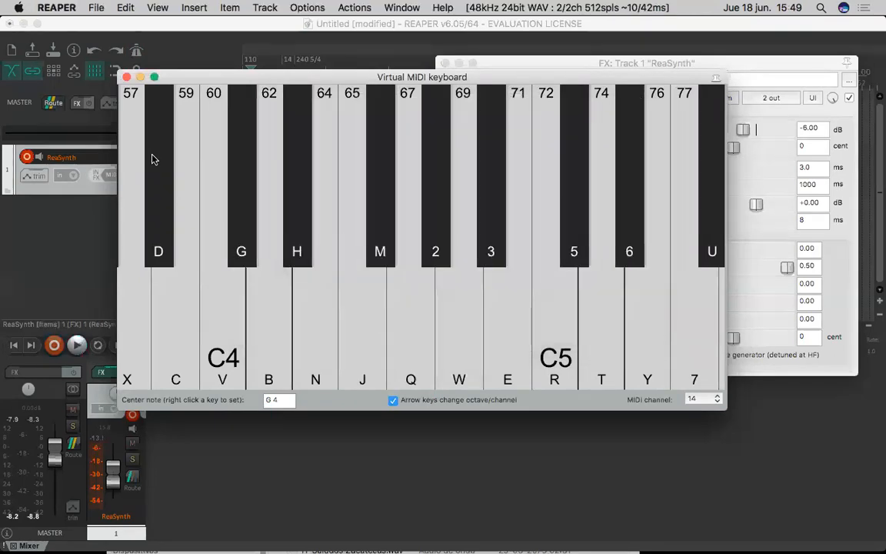
left_click(127, 77)
scroll(240, 183, "up", 6)
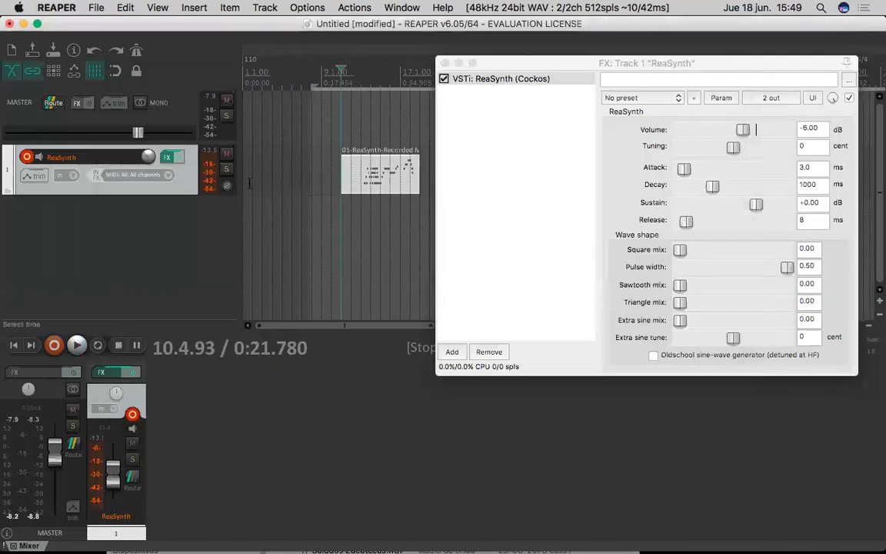
left_click(444, 63)
scroll(374, 196, "up", 4)
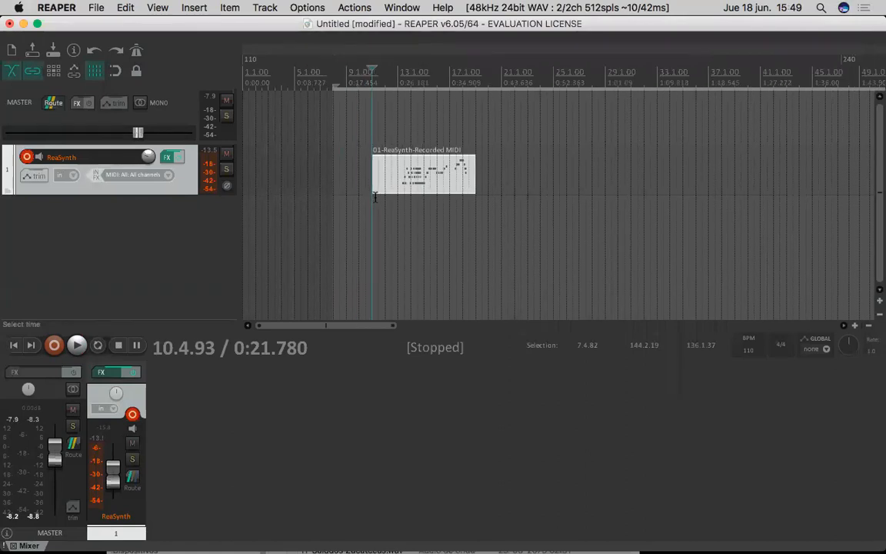
- Increase the ReaSynth track's height and open the recorded MIDI item in the MIDI editor
left_click_drag(171, 194, 171, 246)
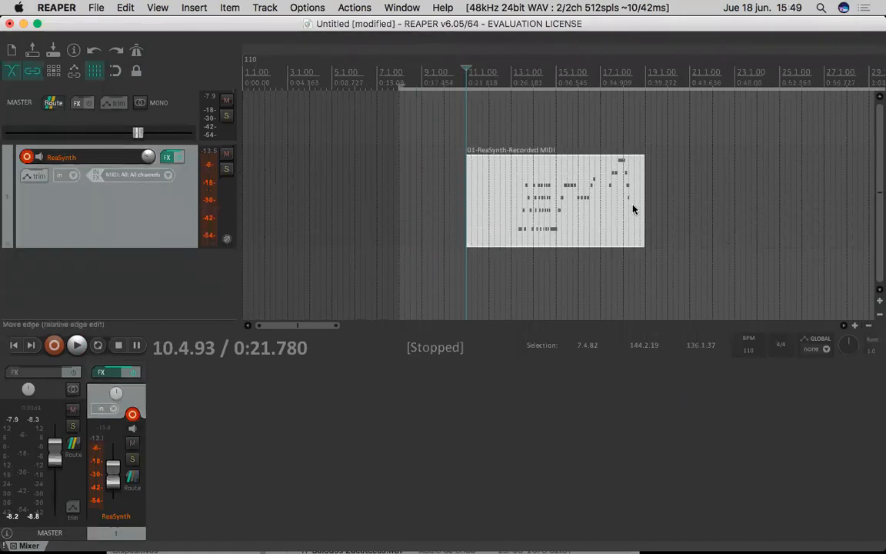
double_click(594, 216)
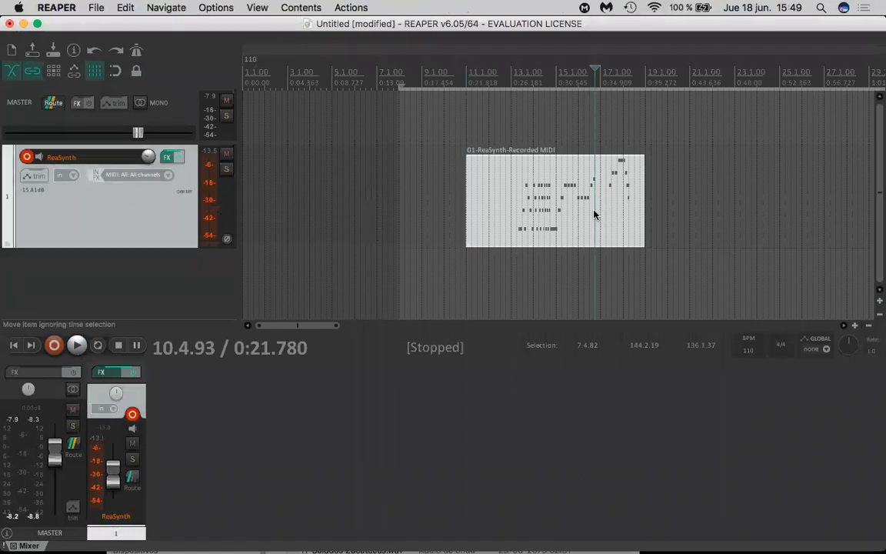
scroll(207, 267, "up", 1)
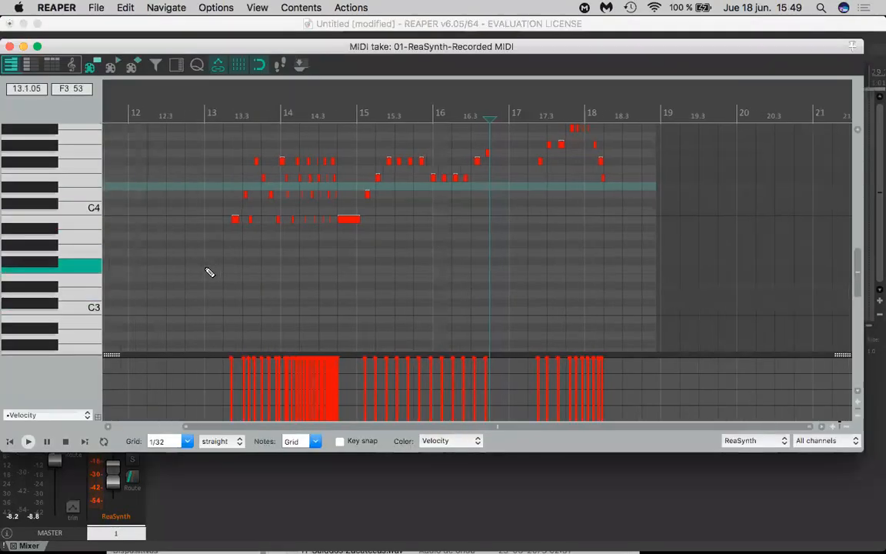
- Move the G4 note just before 16.4 and the E4 note just after 16.2 slightly later in time
scroll(80, 292, "up", 2)
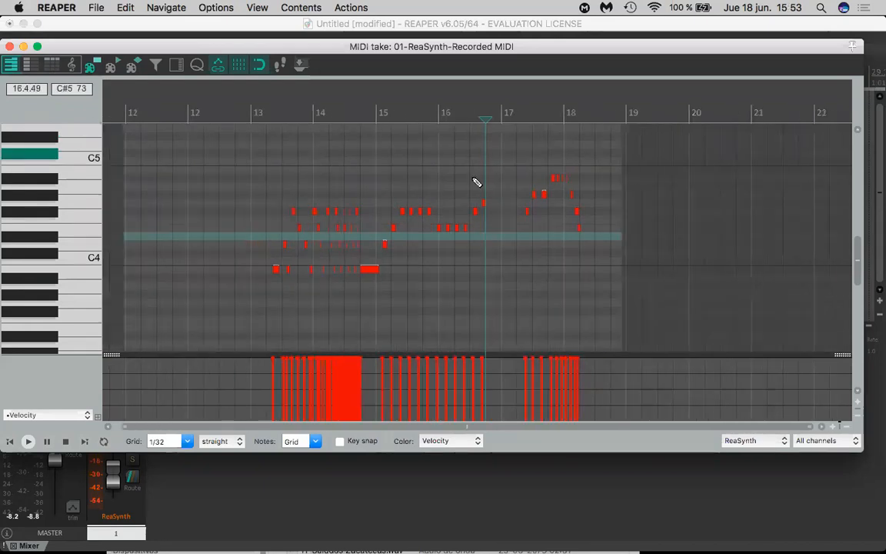
scroll(410, 242, "up", 6)
scroll(460, 205, "up", 1)
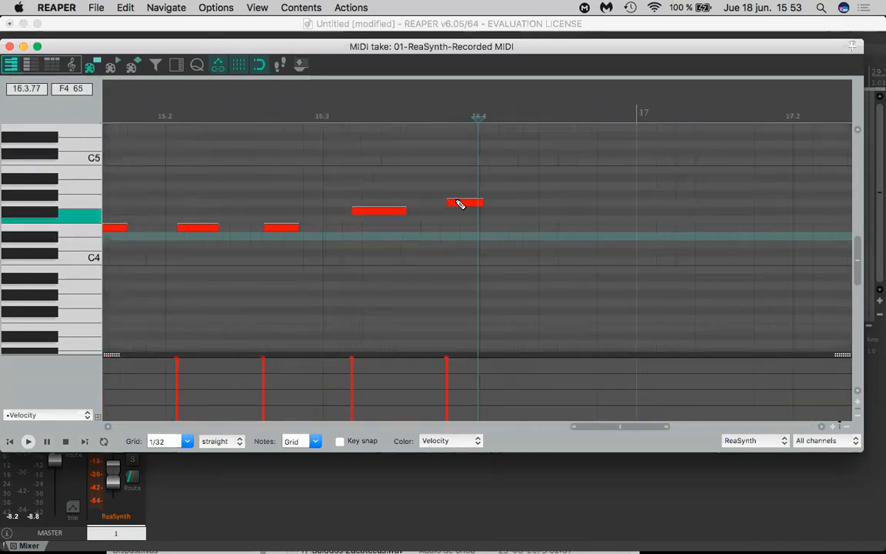
left_click(457, 204)
left_click_drag(460, 208, 473, 206)
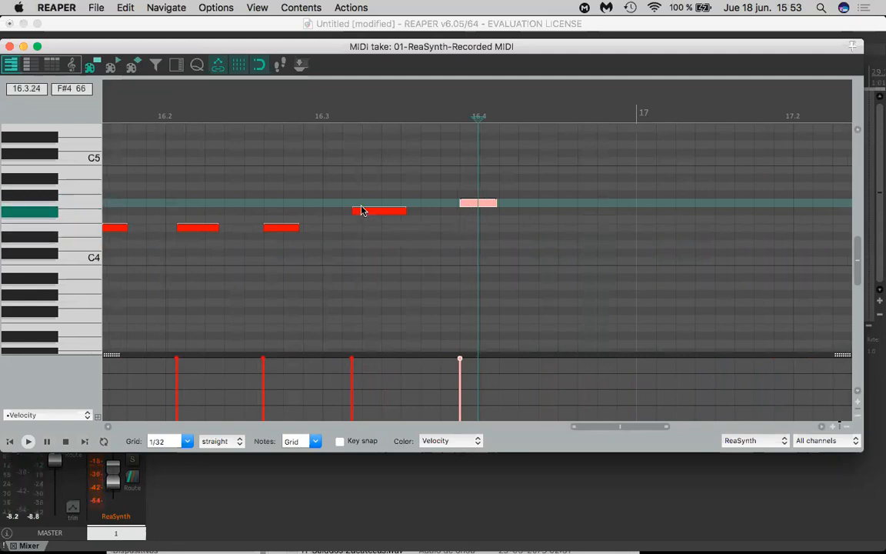
left_click(277, 230)
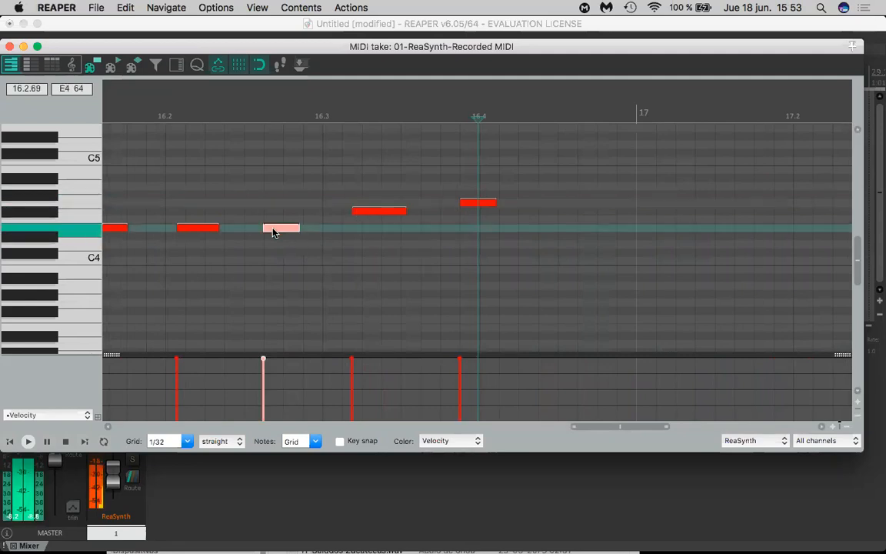
left_click(199, 229)
left_click_drag(200, 233, 212, 233)
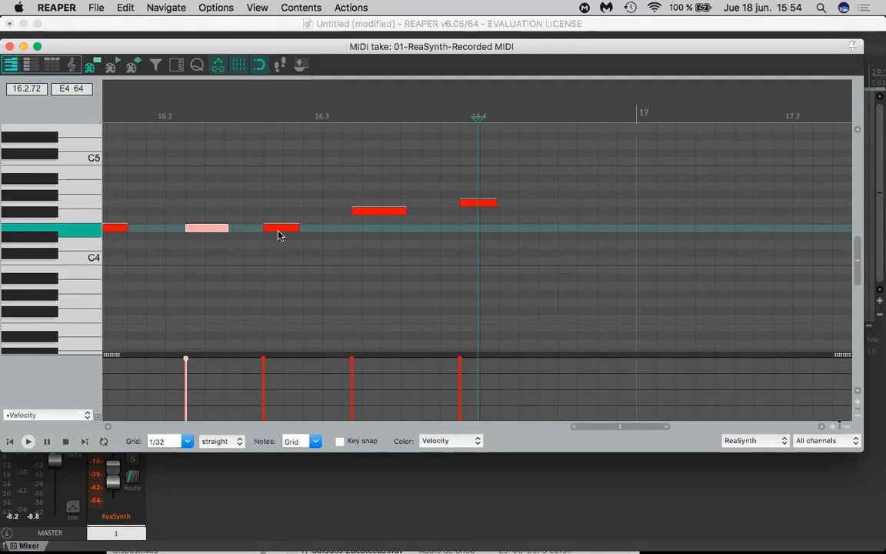
- Switch the MIDI editor from the piano roll to the named notes view and on to the event list view
scroll(275, 235, "up", 4)
scroll(274, 235, "down", 2)
scroll(275, 234, "down", 6)
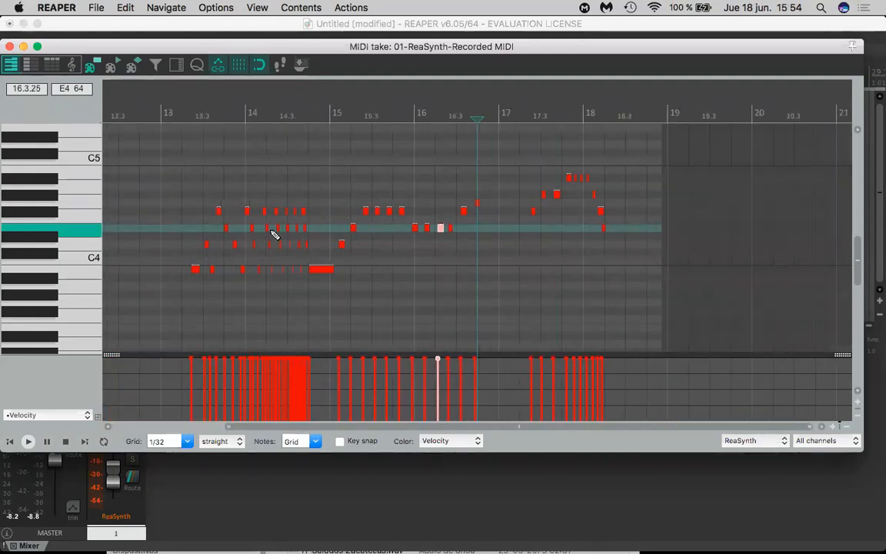
scroll(275, 234, "down", 1)
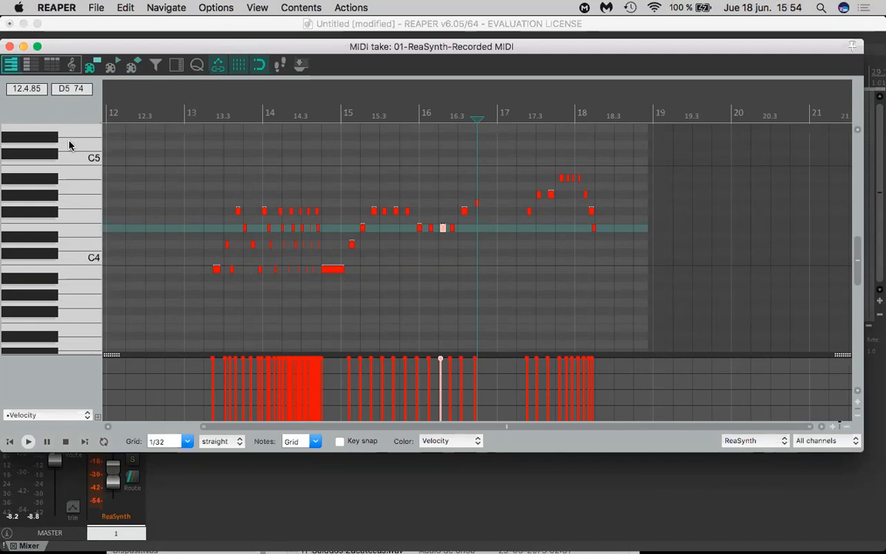
left_click(26, 67)
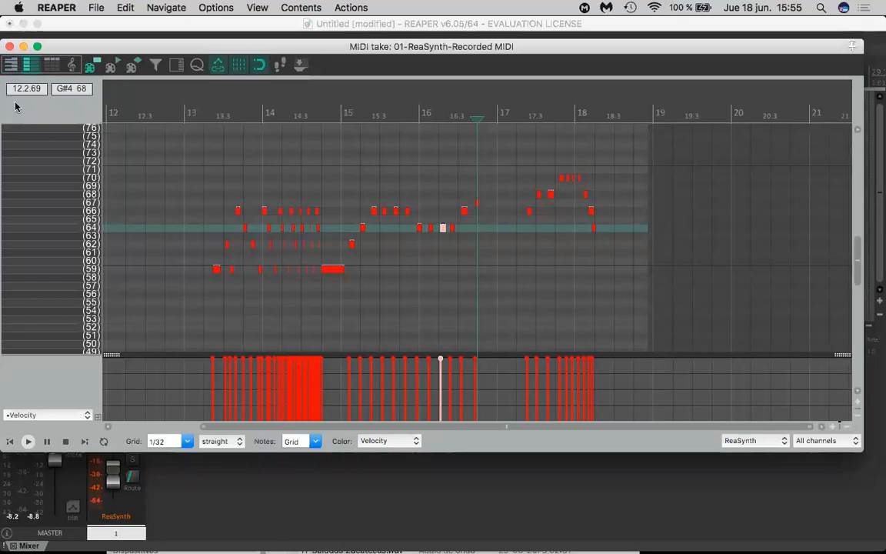
left_click(48, 66)
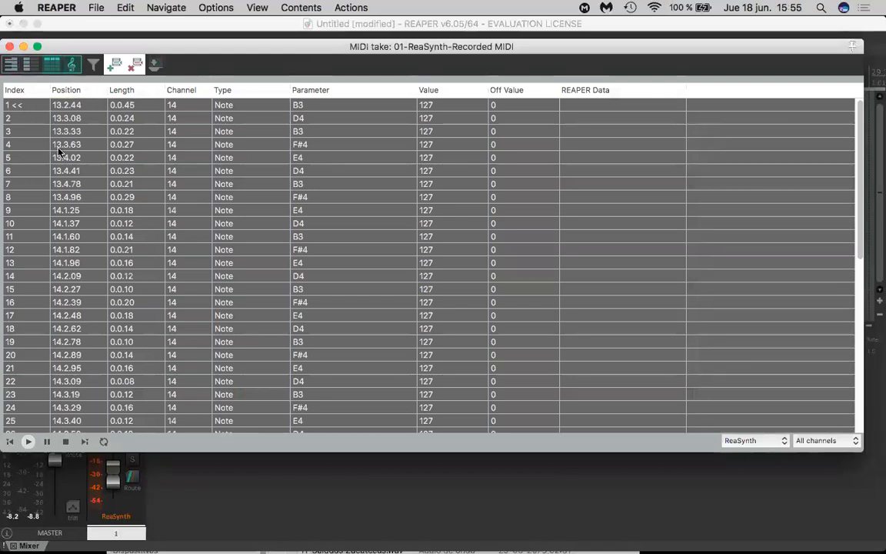
- Show the recording in musical notation view and add bass-staff notes at the start of measure 17 and in the second half of measure 16
scroll(181, 212, "up", 5)
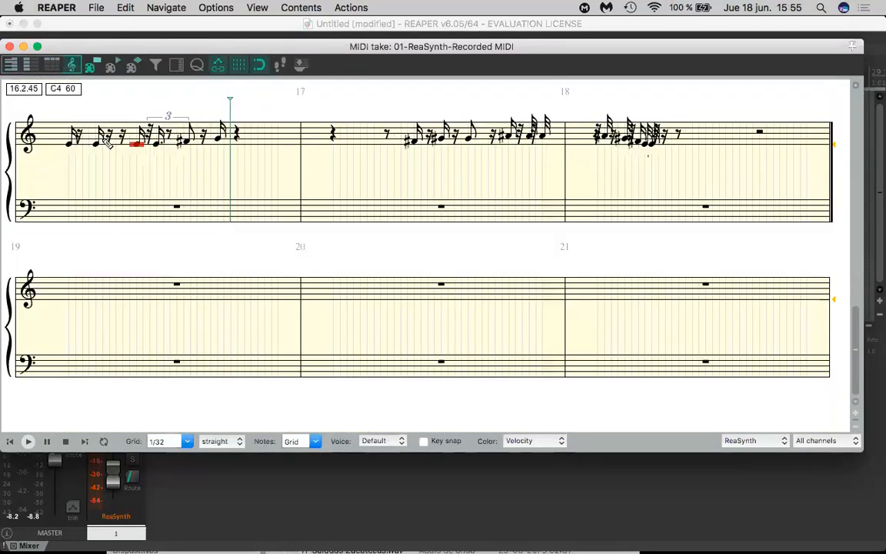
scroll(107, 141, "up", 5)
scroll(107, 197, "down", 5)
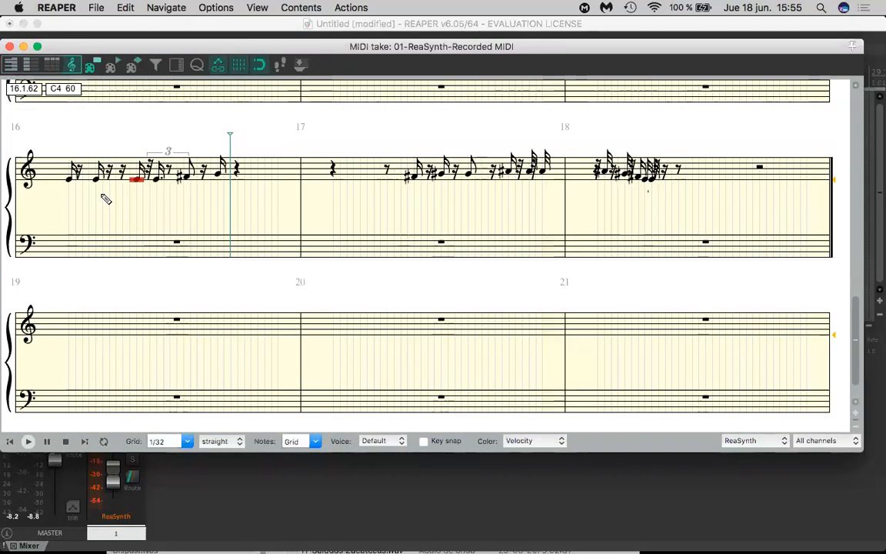
left_click(333, 245)
double_click(258, 243)
key("super+z")
left_click_drag(205, 249, 302, 245)
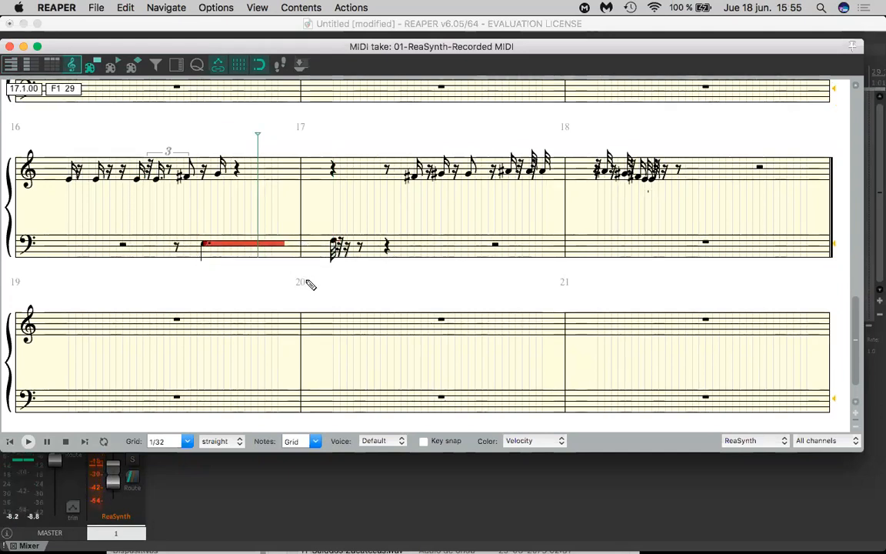
- Try to add treble-staff notes in measures 19 and 20, and draw a long bass-staff note spanning measure 16
left_click(67, 330)
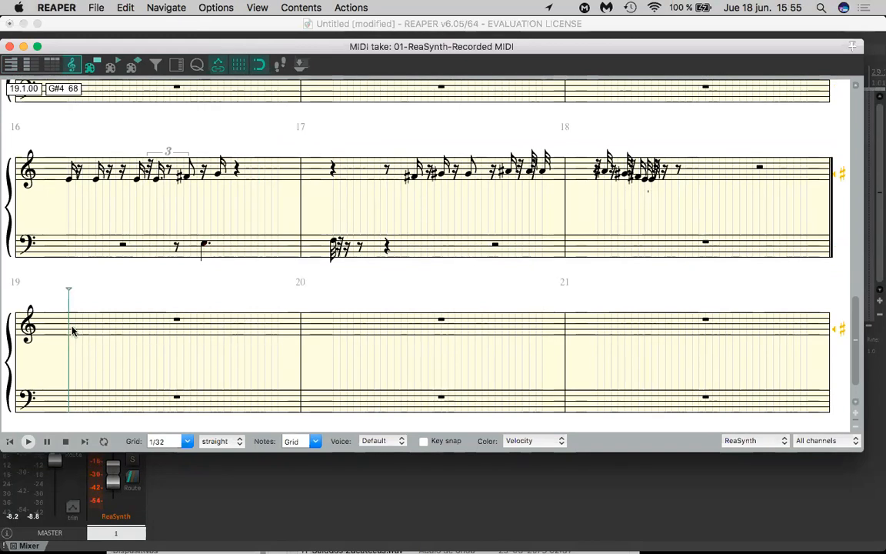
left_click(102, 316)
left_click(87, 333)
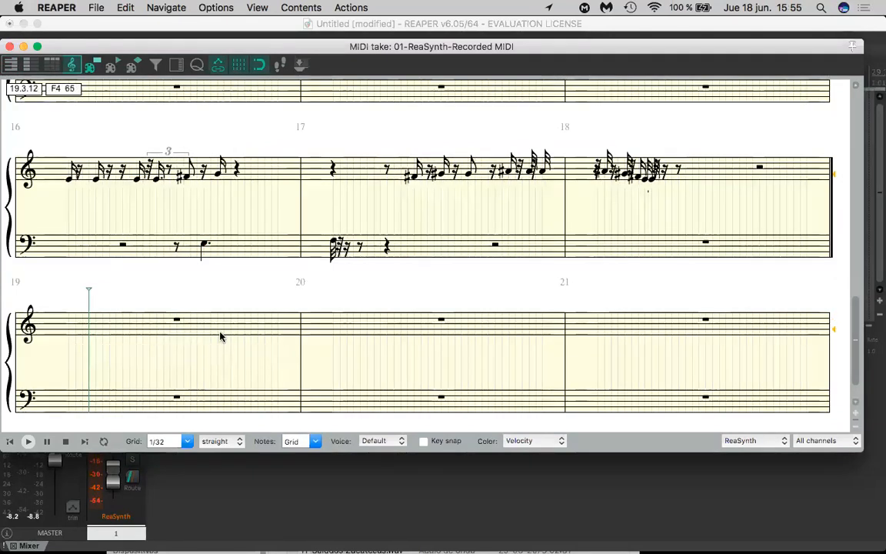
left_click(73, 332)
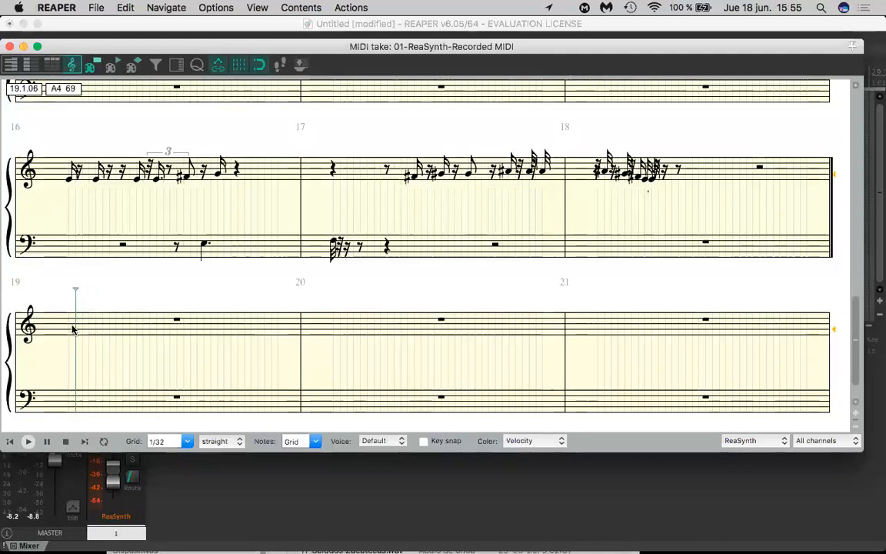
left_click(66, 333)
left_click(285, 333)
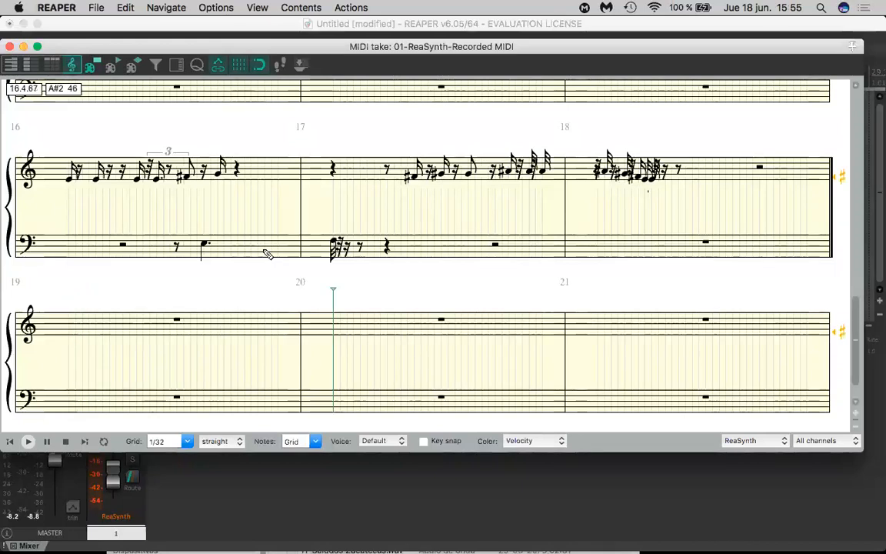
left_click(215, 245)
left_click_drag(65, 247, 284, 247)
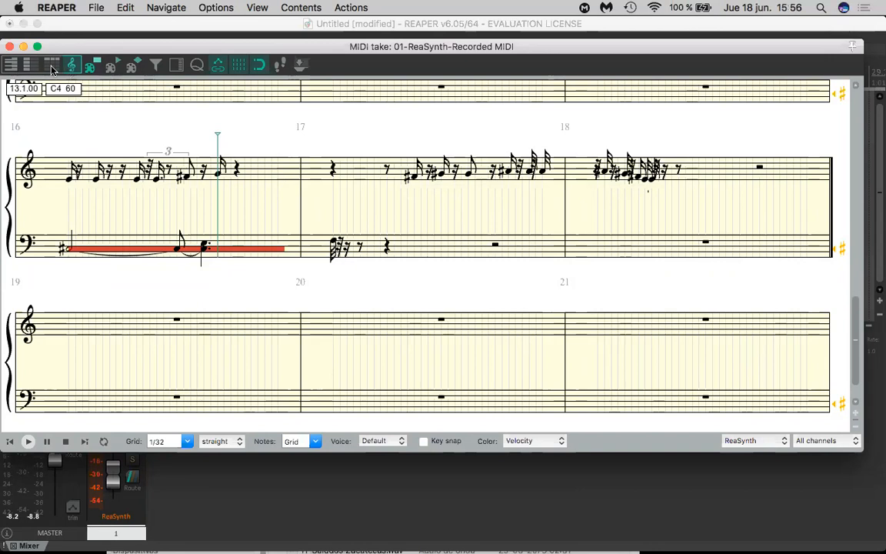
- Display the notes as diamonds (drum mode) in the piano roll, and audition note 64 in the named notes view
left_click(10, 65)
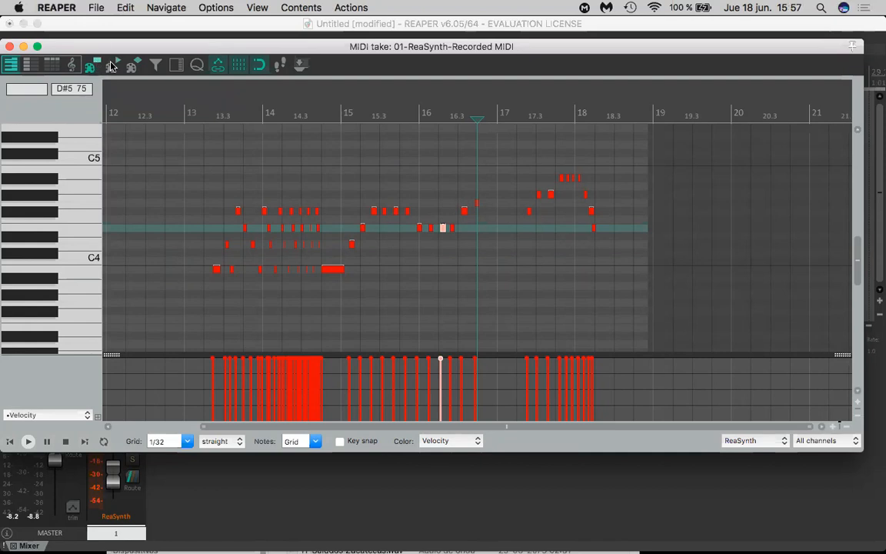
left_click(132, 66)
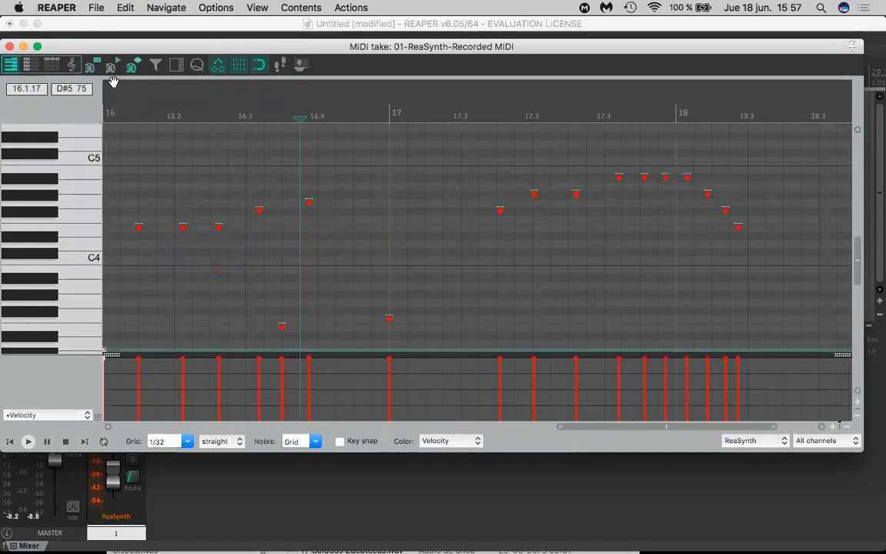
left_click(32, 67)
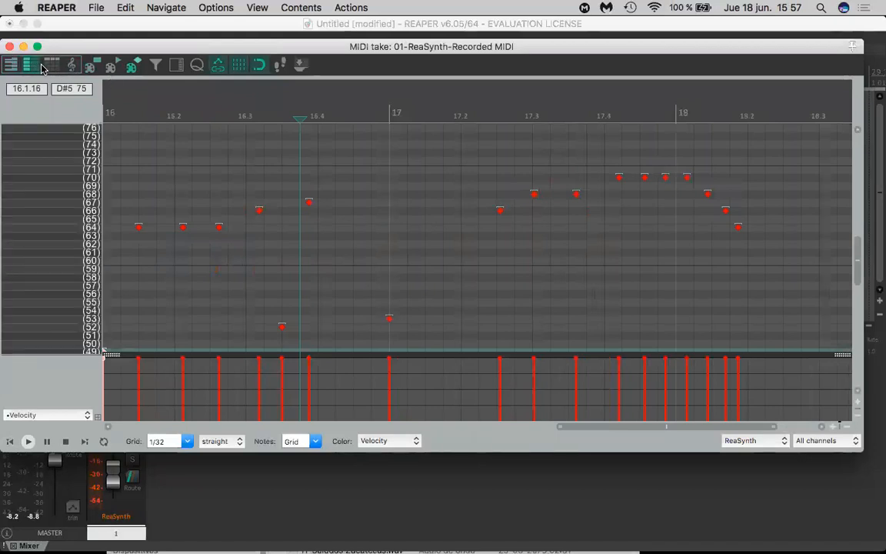
left_click(52, 67)
left_click(30, 67)
scroll(69, 212, "down", 1)
left_click(88, 193)
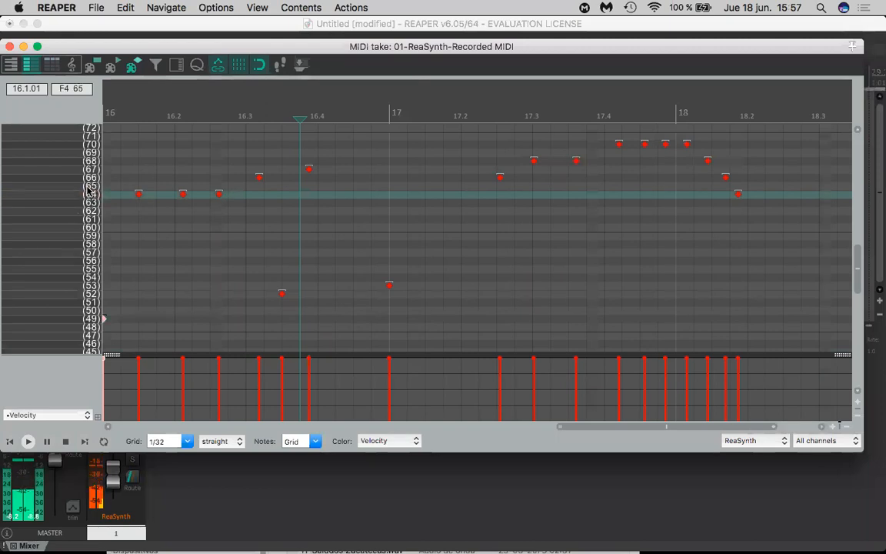
scroll(88, 189, "up", 2)
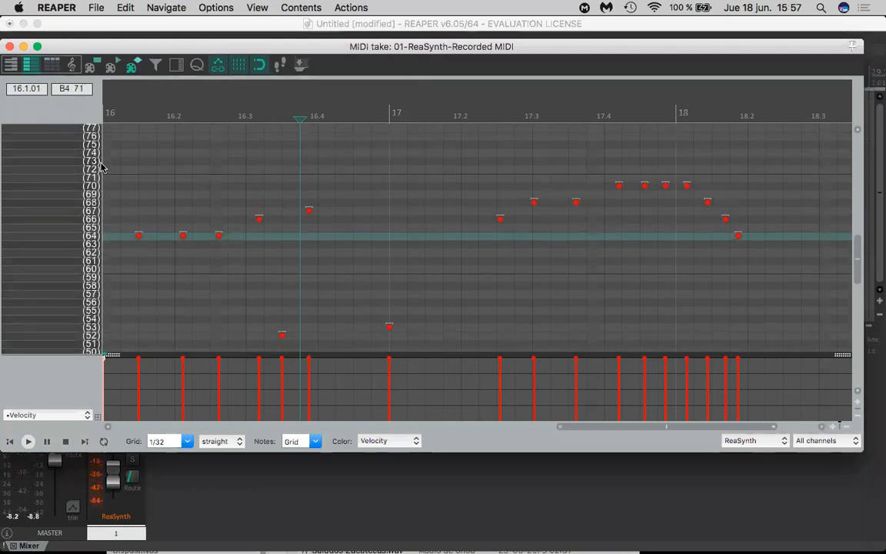
- Reapply the diamond note display, view the take as musical notation, and return to the piano roll
left_click(110, 70)
left_click(134, 66)
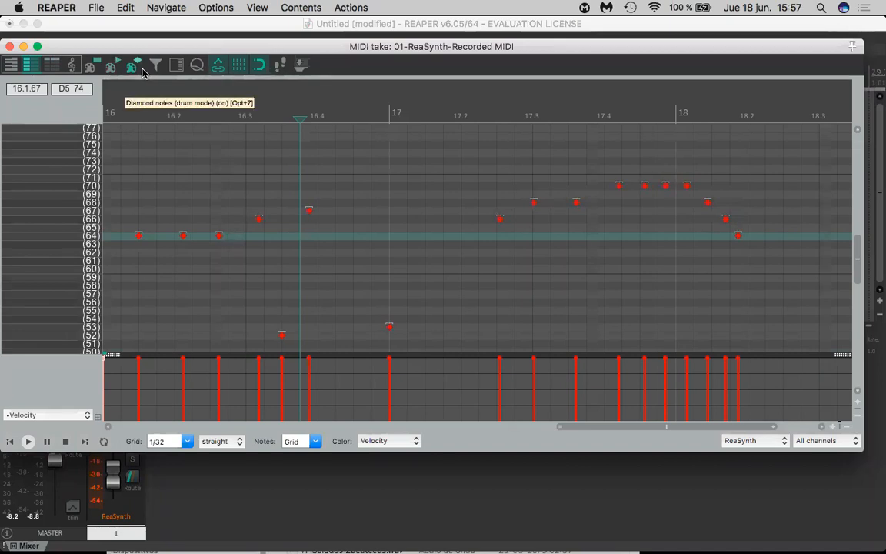
left_click(73, 67)
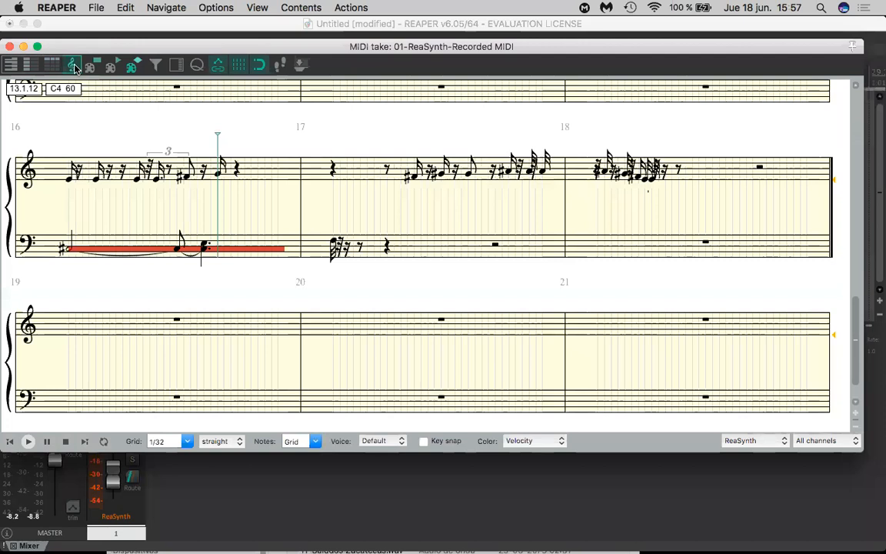
left_click(12, 65)
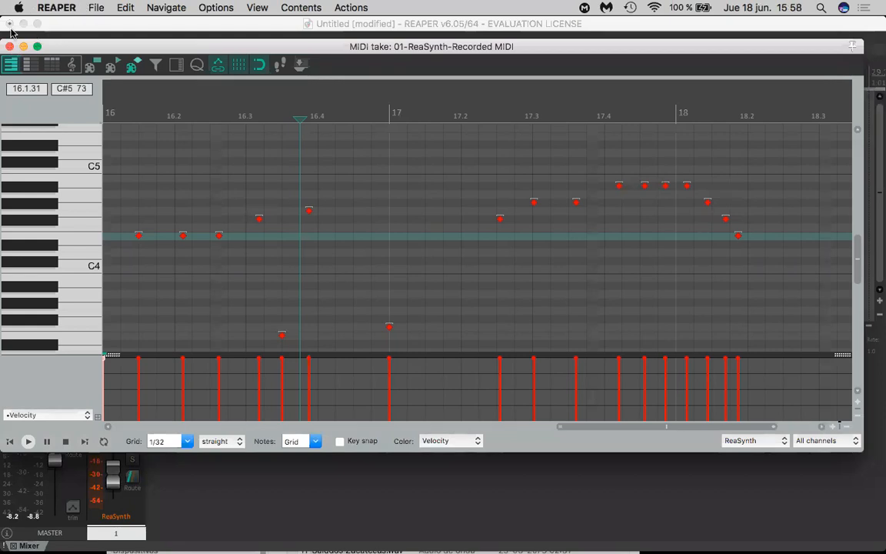
- Close the MIDI editor and delete the recorded MIDI item from the ReaSynth track
left_click(10, 47)
left_click(524, 244)
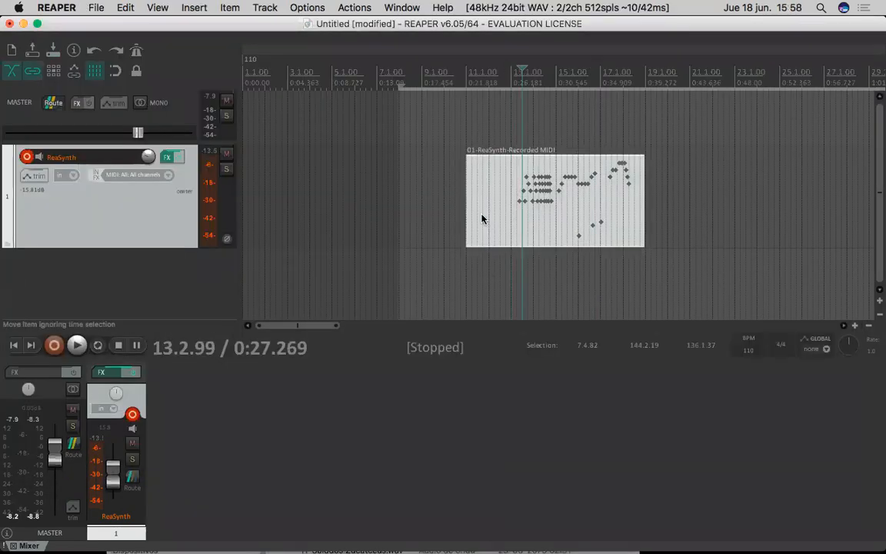
key("Delete")
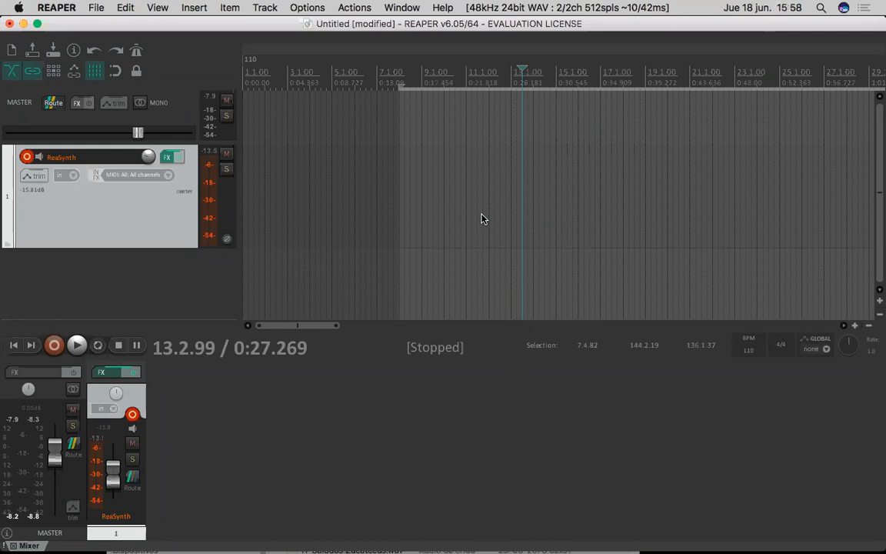
scroll(482, 219, "down", 10)
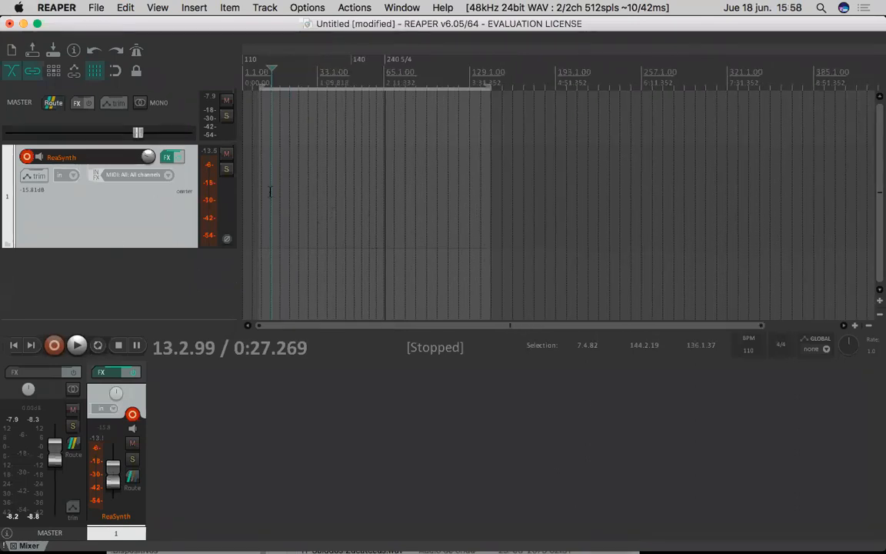
scroll(279, 188, "up", 3)
left_click(598, 110)
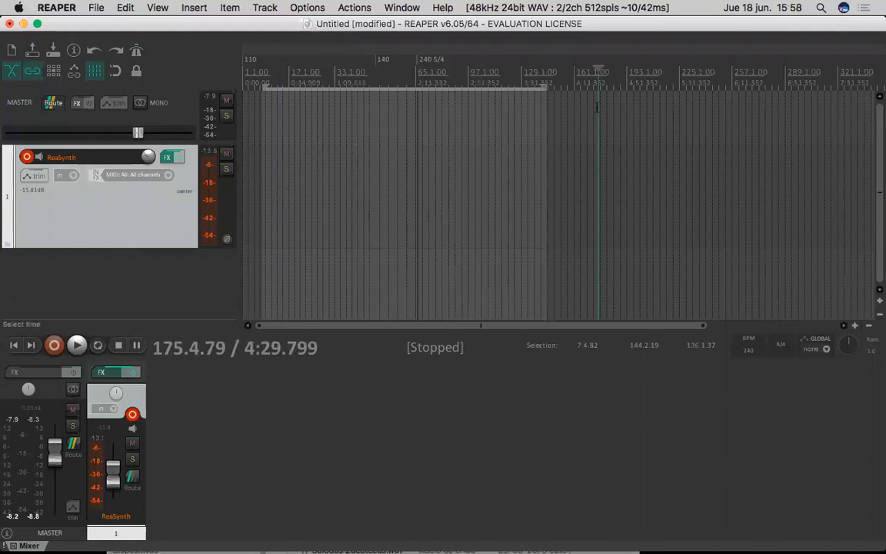
left_click_drag(567, 96, 581, 101)
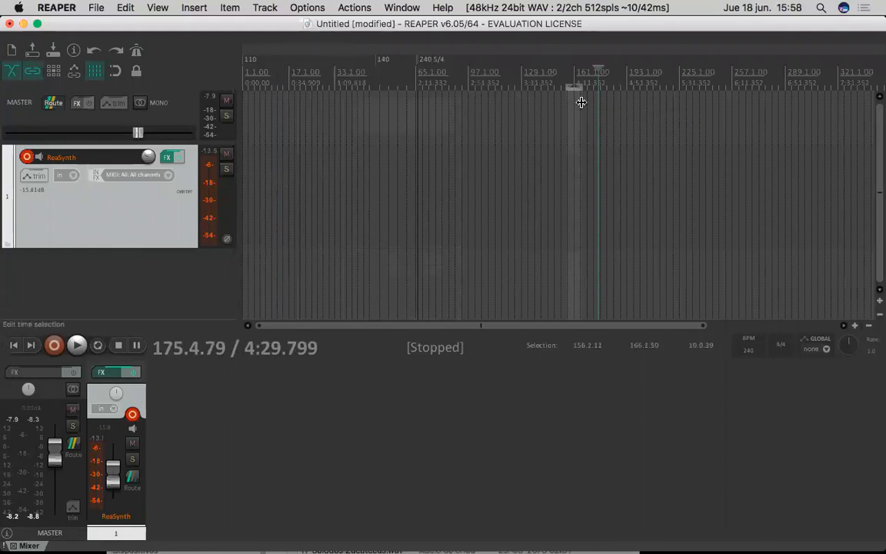
left_click(139, 77)
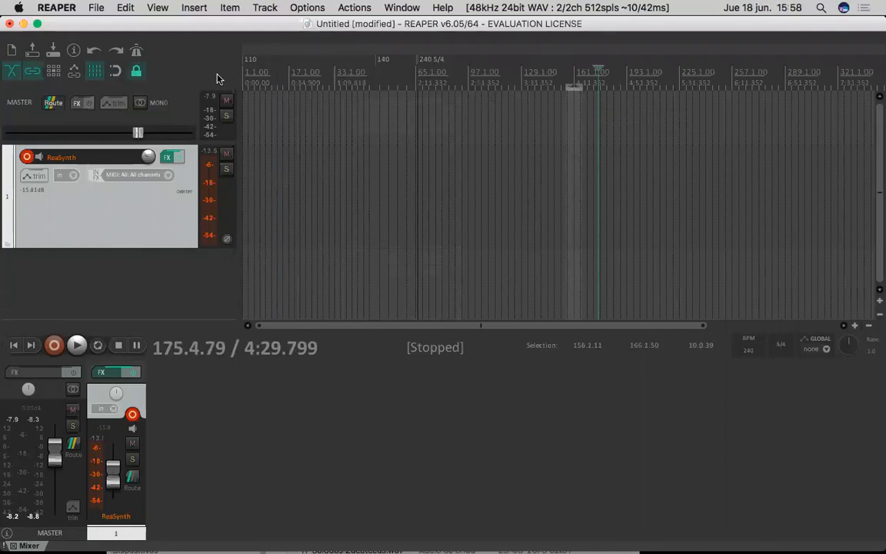
left_click_drag(542, 123, 476, 134)
left_click(488, 132)
left_click(141, 78)
left_click_drag(364, 123, 675, 158)
left_click_drag(788, 142, 876, 140)
left_click_drag(510, 158, 412, 175)
left_click_drag(614, 165, 537, 111)
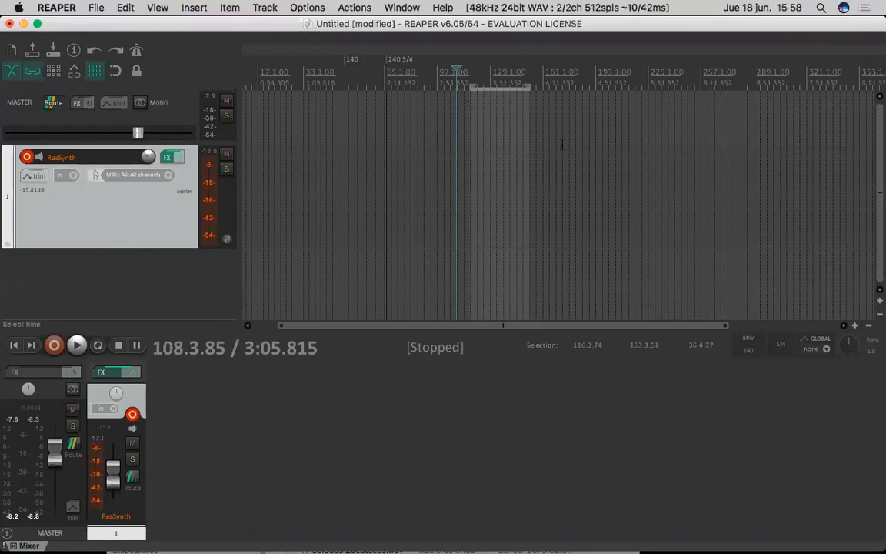
- Select the time range from about 177.3.95 to 1120.2.71 and insert a new MIDI item on the ReaSynth track
scroll(562, 144, "down", 4)
left_click(343, 117)
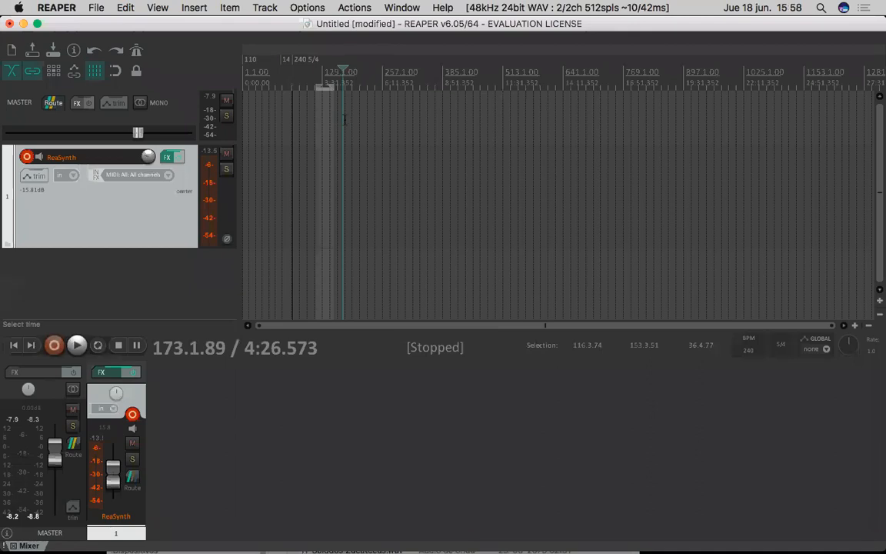
left_click_drag(344, 120, 787, 96)
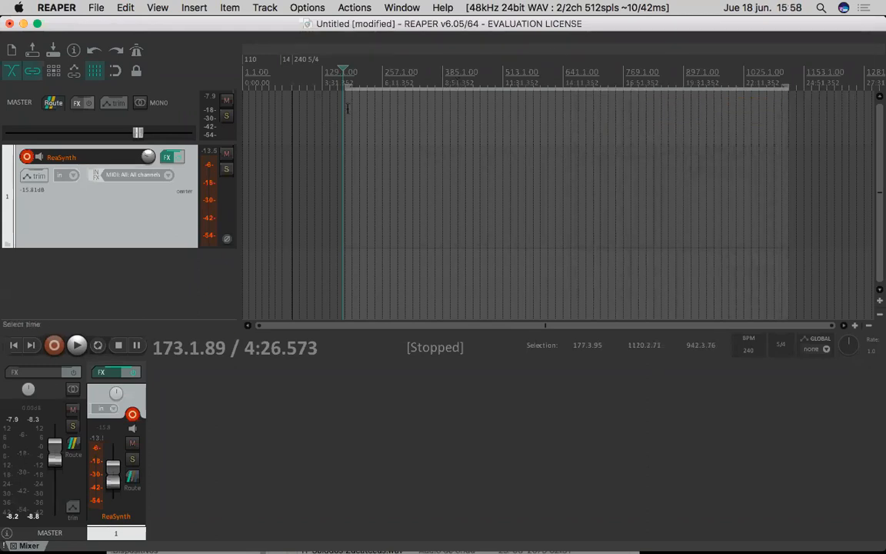
left_click(189, 9)
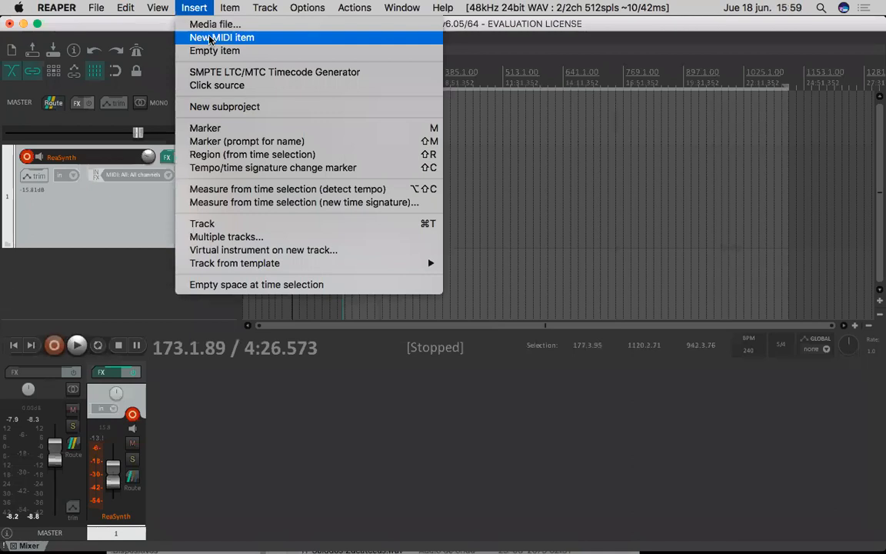
left_click(210, 38)
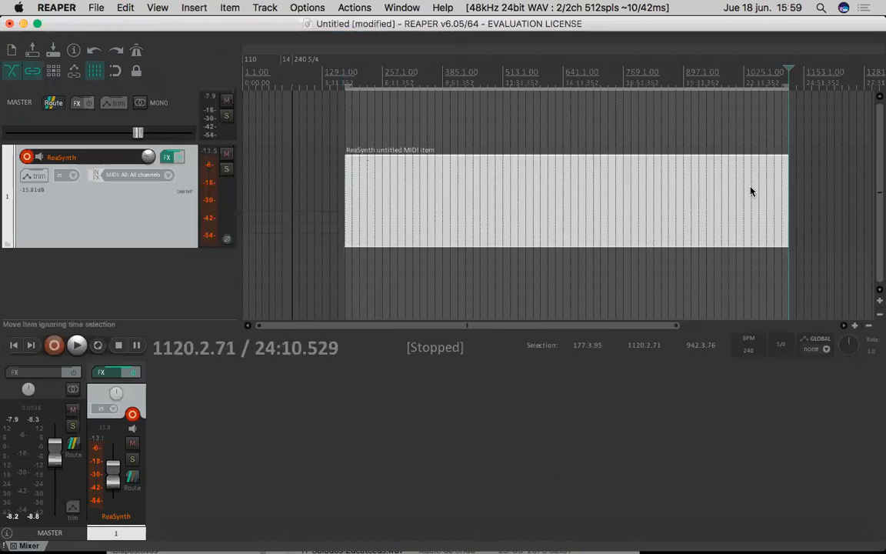
- Open the new MIDI item in the MIDI editor and place six short notes from about measure 857 to the item's end
double_click(491, 212)
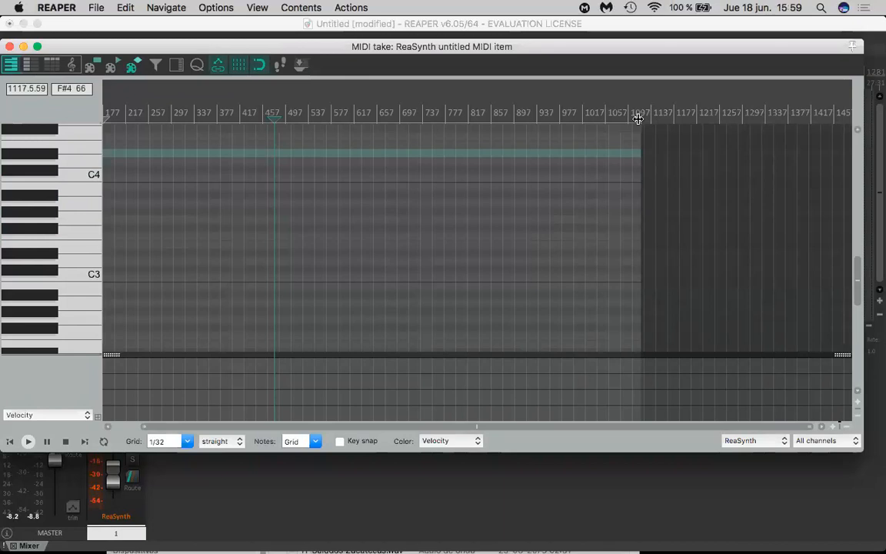
left_click_drag(609, 49, 574, 52)
left_click(491, 216)
left_click(498, 240)
left_click(567, 283)
left_click(609, 283)
left_click(596, 241)
left_click_drag(629, 198, 641, 192)
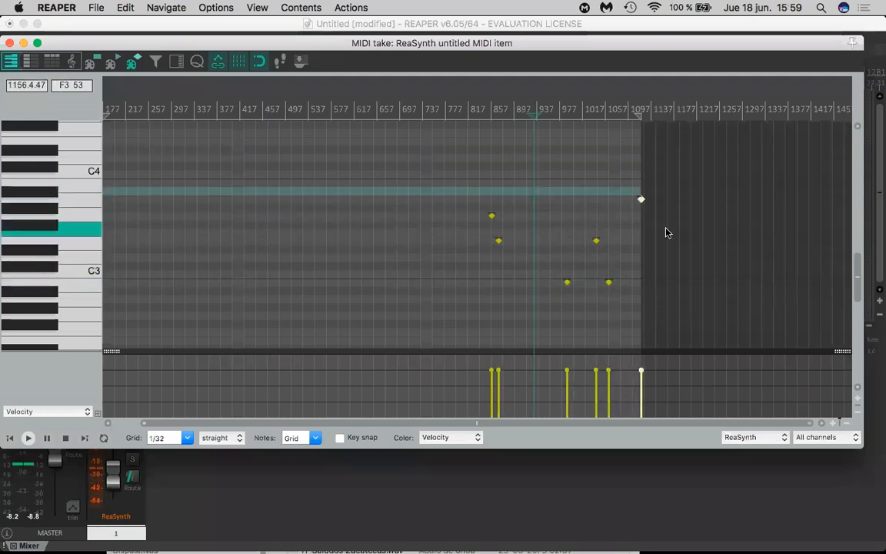
- Try a note beyond the item's end, and place short notes around measures 430 and 660
left_click(713, 259)
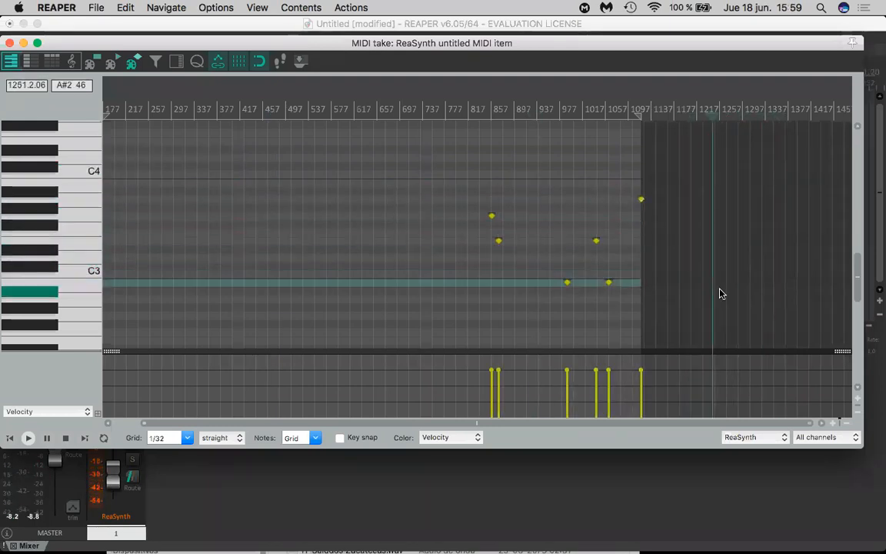
left_click(257, 191)
left_click(257, 248)
left_click_drag(336, 224, 387, 224)
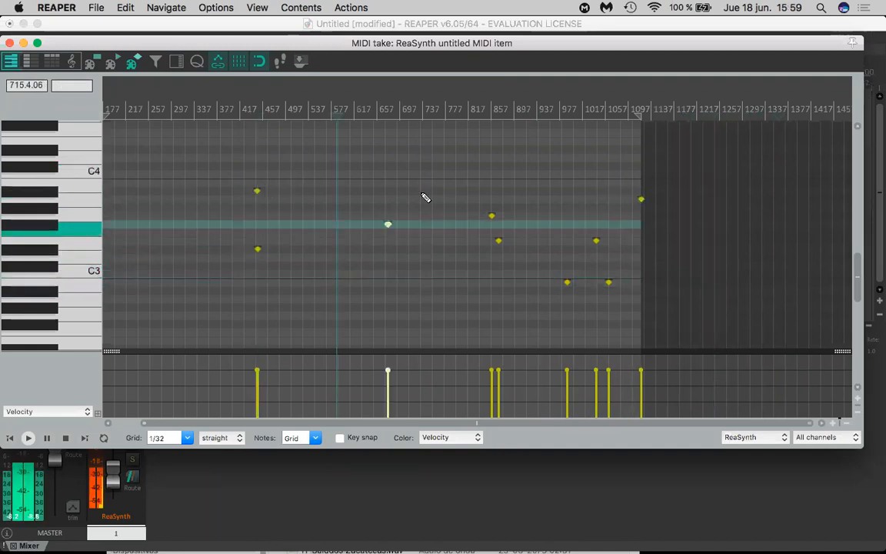
left_click(424, 196)
- Switch the notes to rectangle display, draw a long low note from about measure 430 to 590, and add several shorter notes up to measure 857
left_click(90, 62)
left_click_drag(251, 316, 348, 315)
left_click(353, 257)
left_click(434, 340)
left_click_drag(468, 316, 480, 316)
left_click(489, 282)
left_click(482, 240)
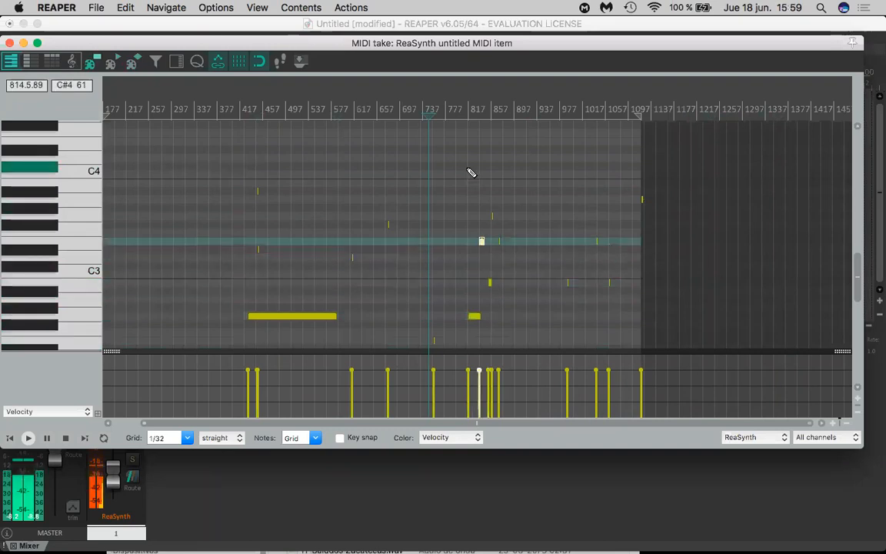
- Draw long notes above C4 from about measure 815 to 925 and 515 to 670, plus a few short notes elsewhere
left_click_drag(468, 166, 528, 166)
left_click_drag(609, 225, 622, 224)
left_click(497, 208)
left_click_drag(296, 149, 383, 150)
left_click(284, 232)
- Draw four medium-length notes at different pitches between about measures 217 and 497, and add a short one just after them
left_click_drag(127, 240, 144, 241)
left_click_drag(188, 200, 220, 200)
left_click_drag(215, 273, 231, 274)
left_click_drag(264, 291, 283, 291)
left_click(307, 290)
- Draw a long note near C3 from about measure 610 to 717 and add short notes between measures 777 and 937
left_click_drag(350, 265, 411, 265)
left_click(451, 216)
left_click(492, 199)
left_click(521, 233)
left_click(530, 259)
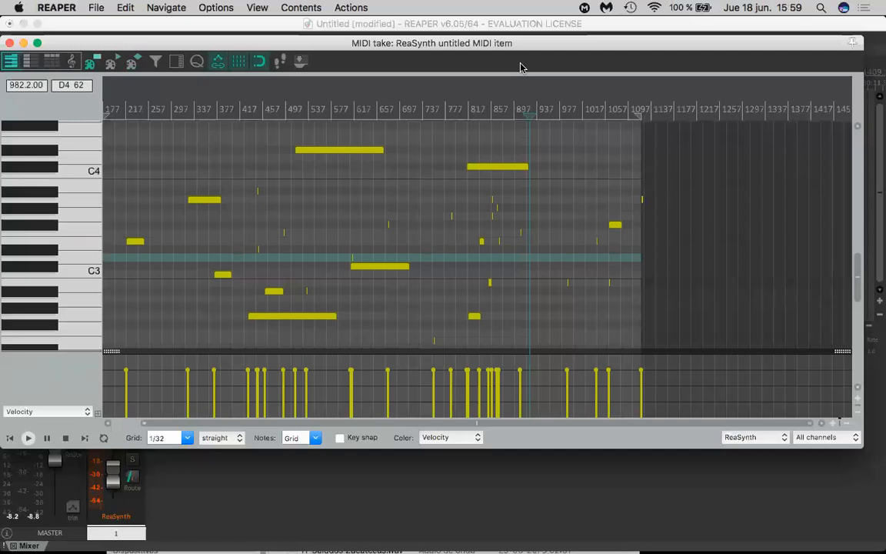
- Close the MIDI editor and play the new MIDI item from its start
left_click_drag(420, 44, 444, 298)
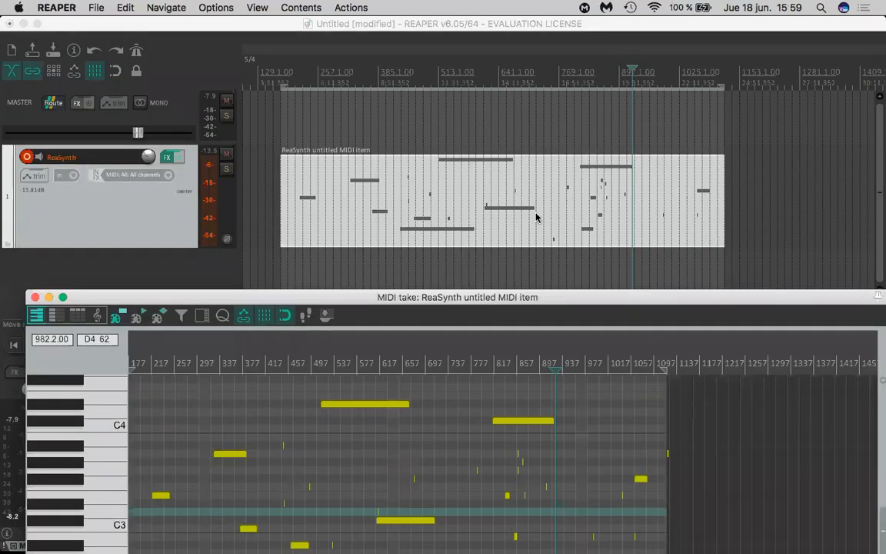
left_click(34, 297)
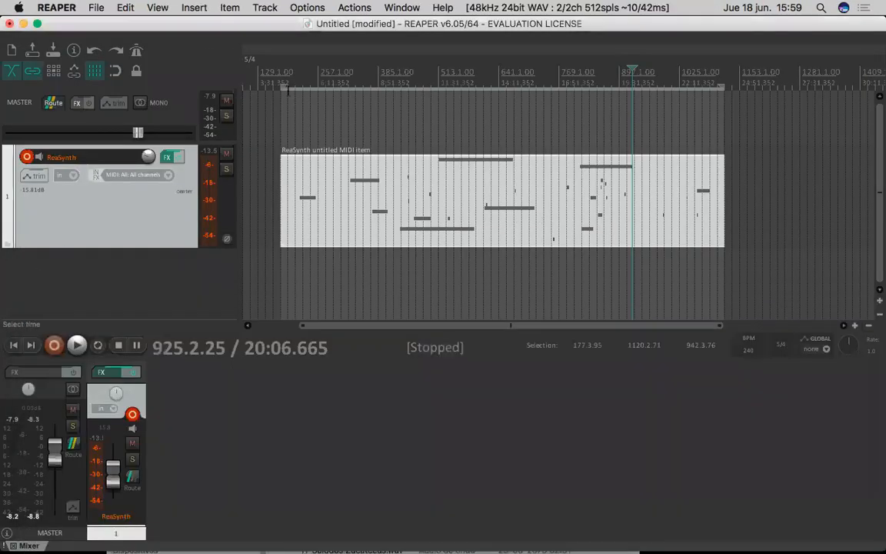
left_click(279, 90)
key("space")
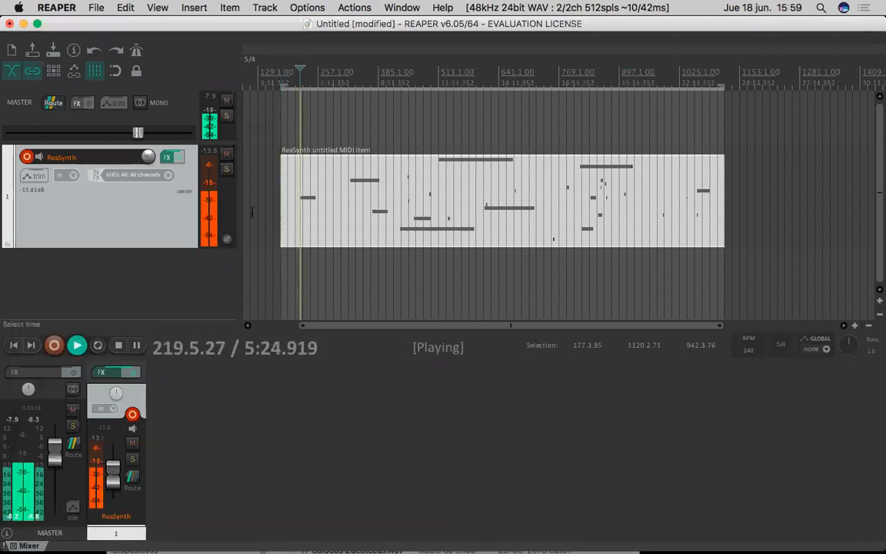
- Stop the playback, then switch to Firefox and search the web for "landr"
key("space")
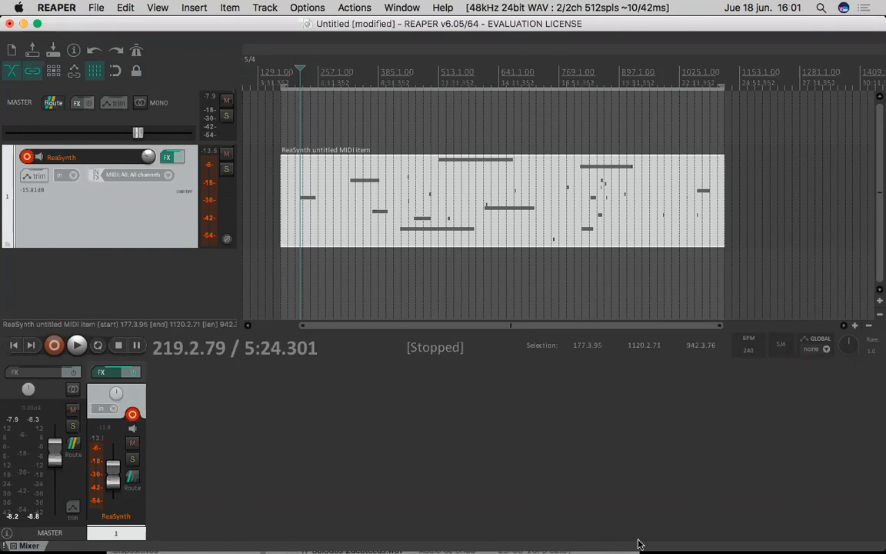
mouse_move(568, 550)
left_click(252, 542)
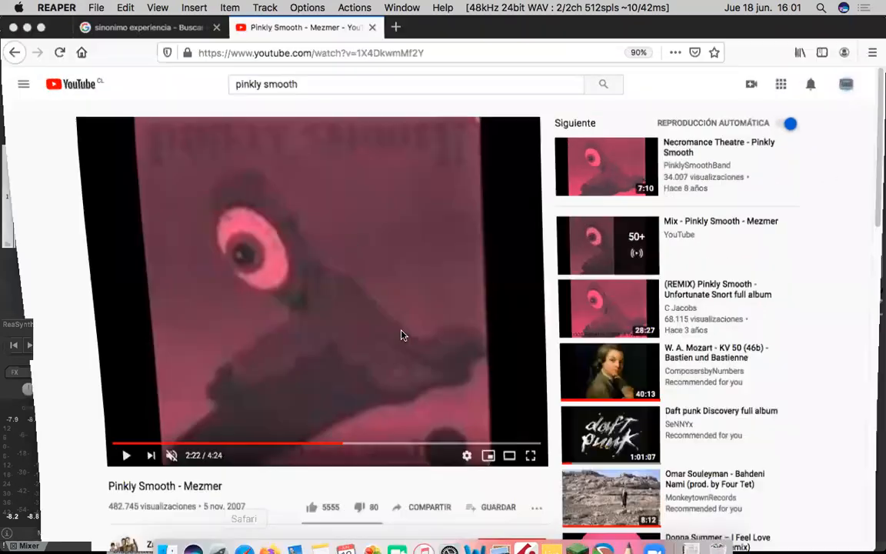
left_click(346, 53)
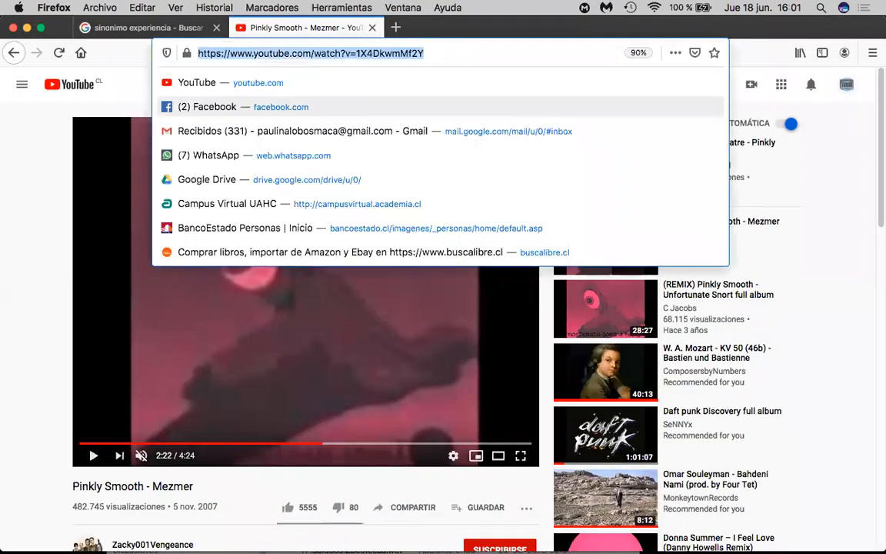
type("landr")
key("Return")
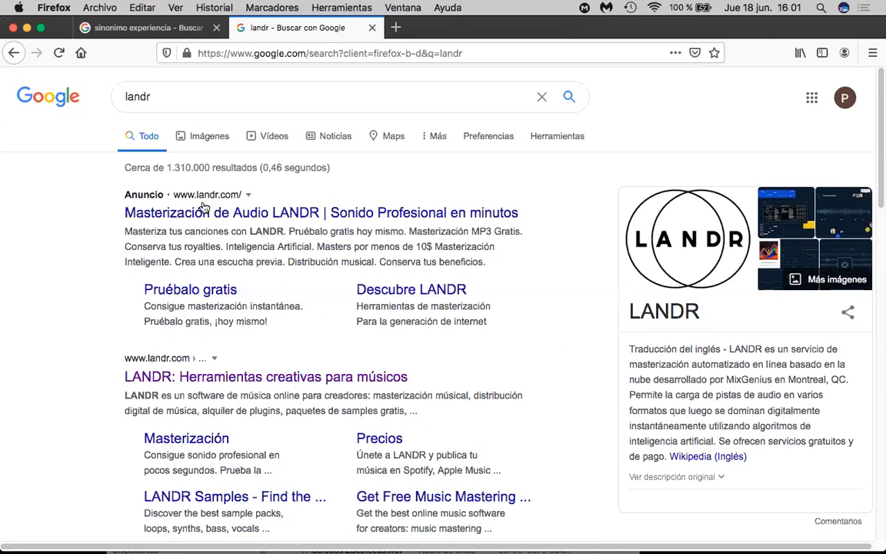
- Replace the Google query with "landr vst gratis" and run the search
left_click_drag(187, 93, 103, 98)
key("BackSpace")
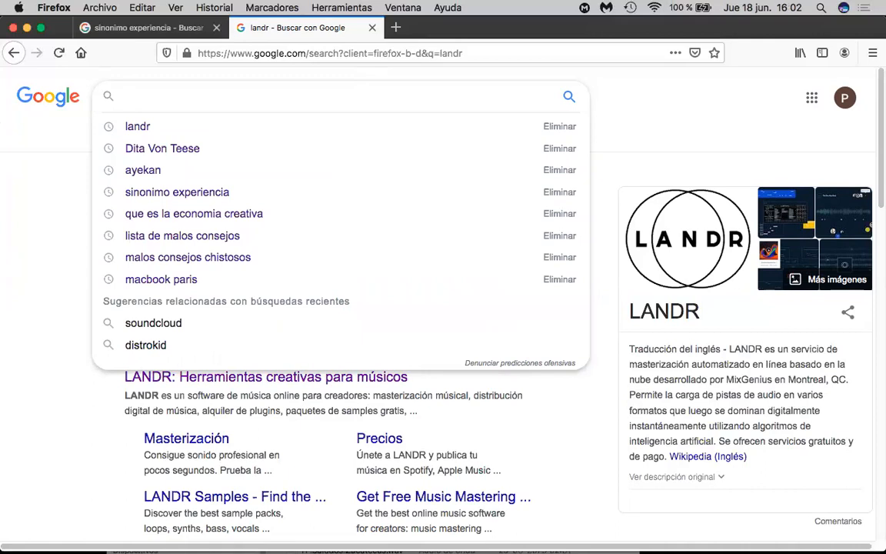
type("landr vst gratis")
key("Return")
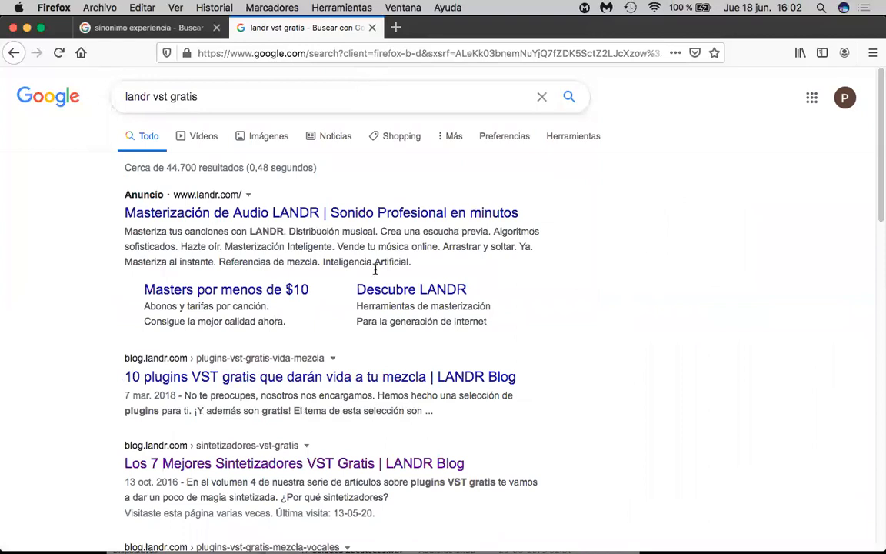
- Find and open the LANDR Blog result "The 200 Best Free VST Plugins Ever" among the search results
scroll(331, 323, "down", 2)
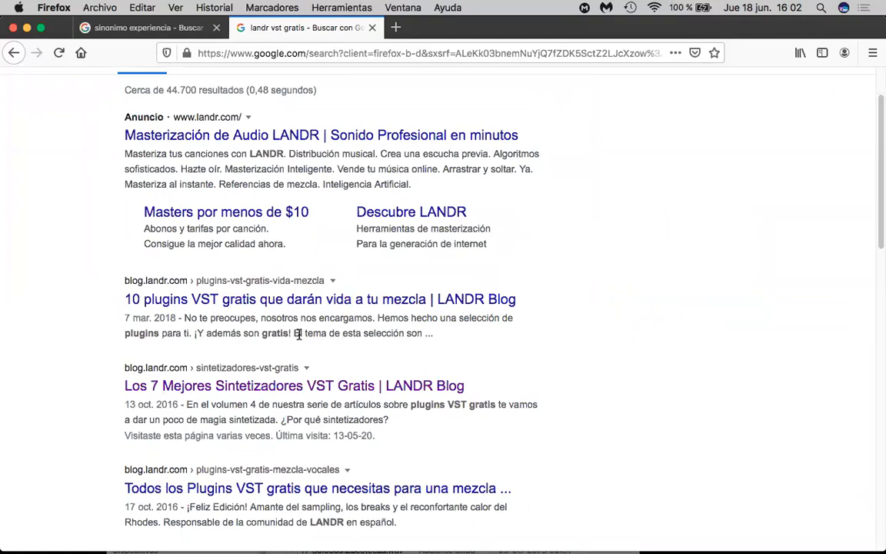
scroll(354, 333, "down", 4)
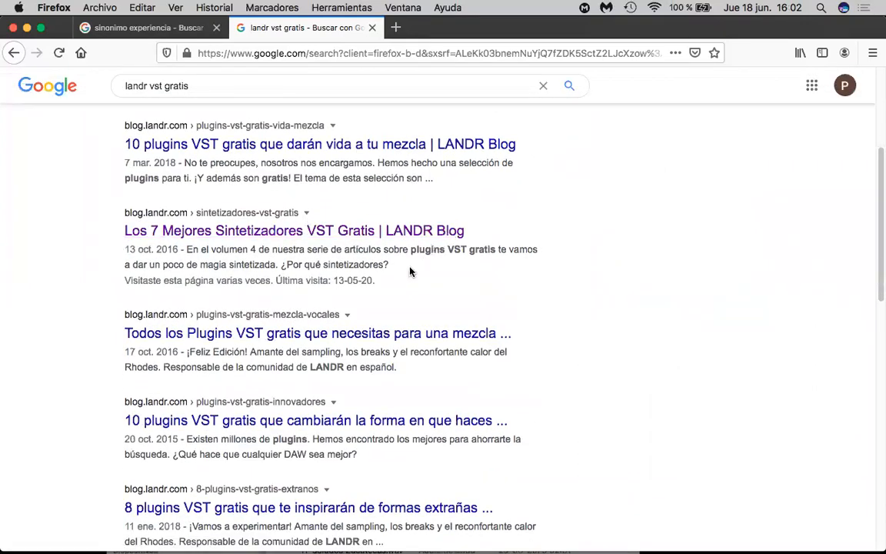
scroll(410, 271, "down", 4)
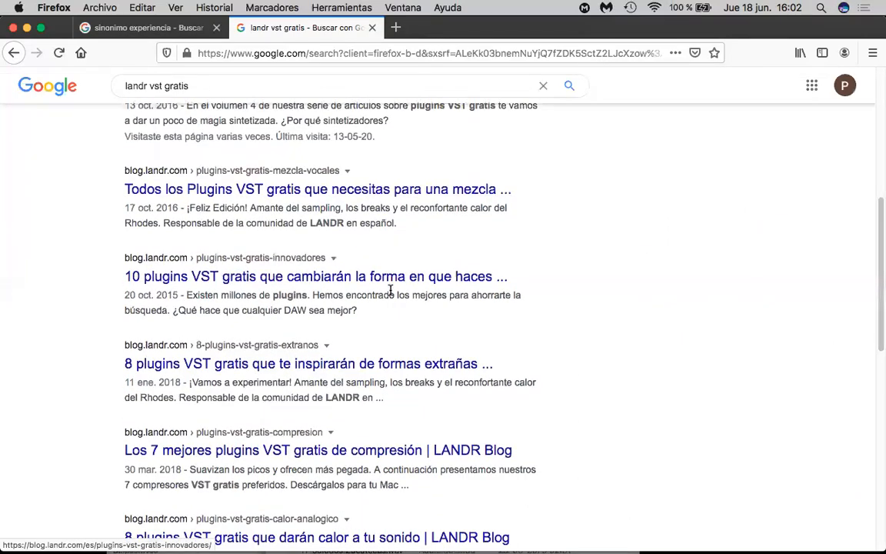
scroll(390, 291, "down", 7)
scroll(393, 296, "down", 5)
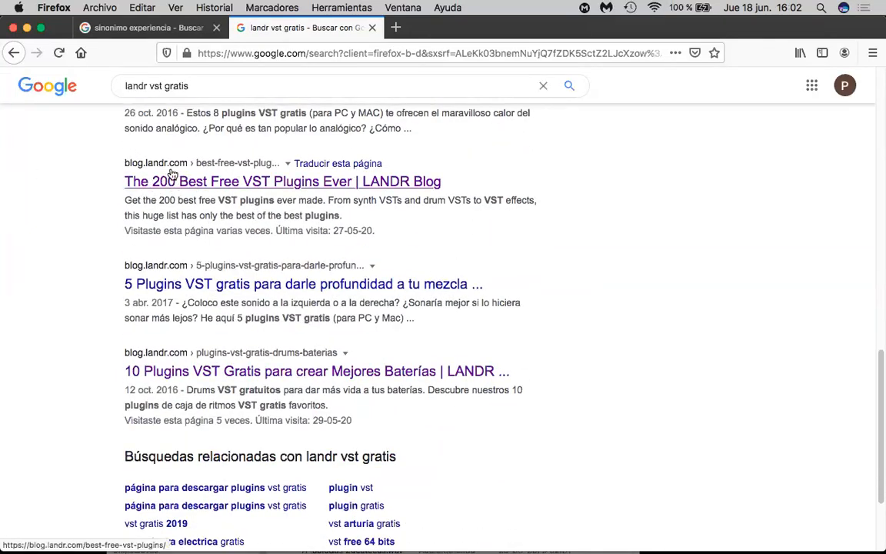
left_click(242, 181)
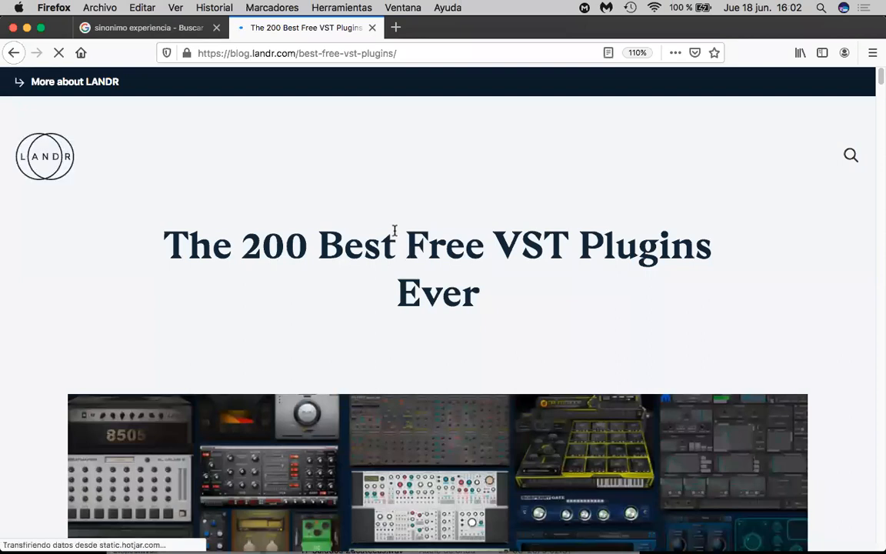
- Look through the article's free synth VSTs and continue into the first entries of the Best Free Drum VSTs section
scroll(368, 277, "down", 3)
scroll(369, 277, "down", 15)
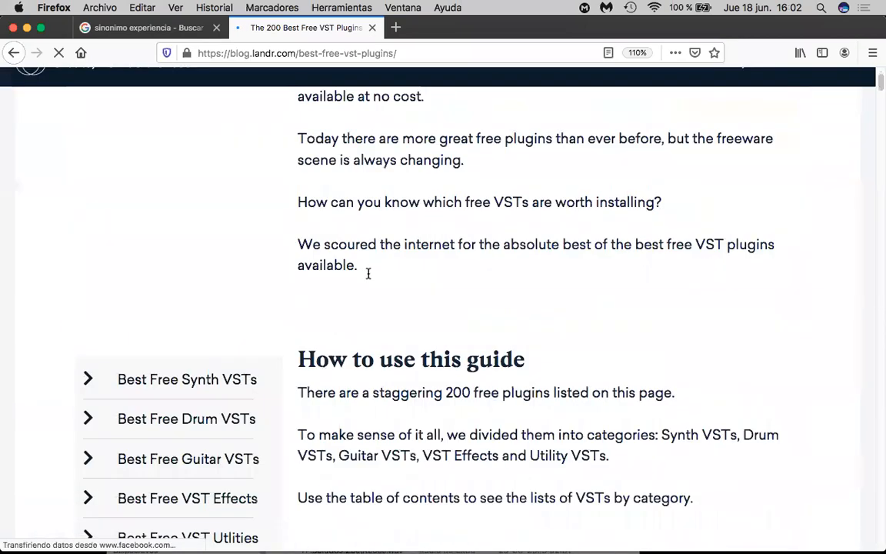
scroll(369, 277, "down", 15)
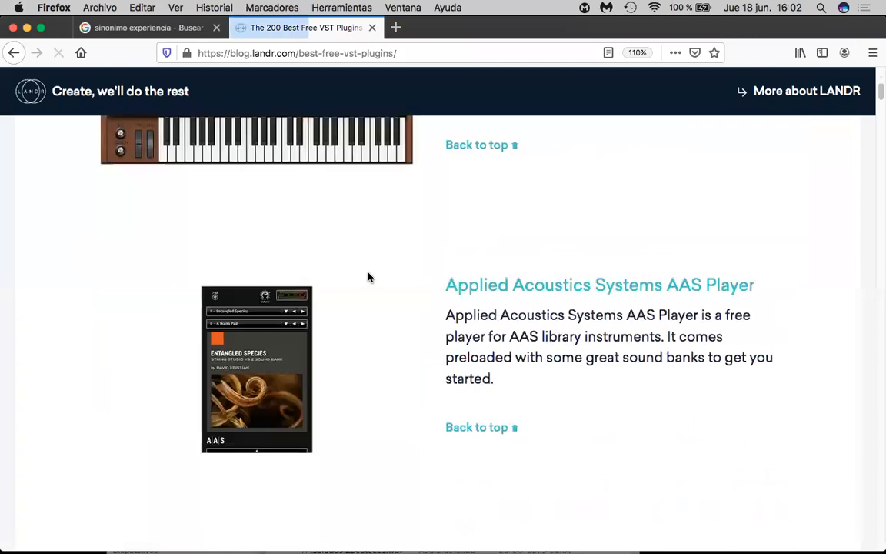
scroll(369, 277, "down", 15)
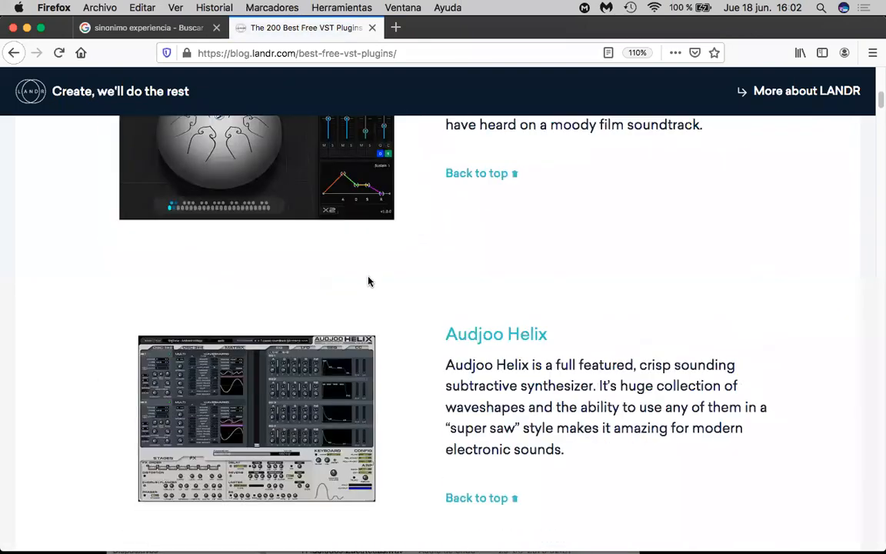
scroll(368, 286, "down", 15)
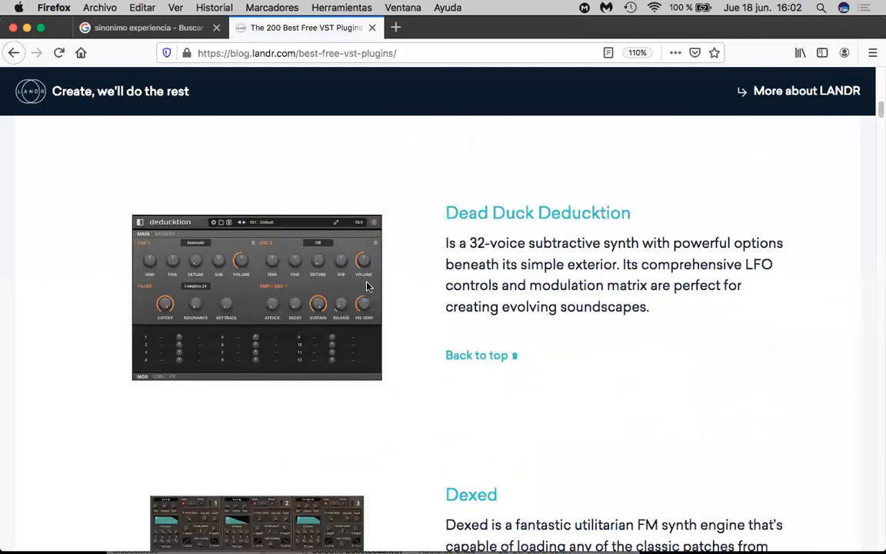
scroll(365, 290, "down", 15)
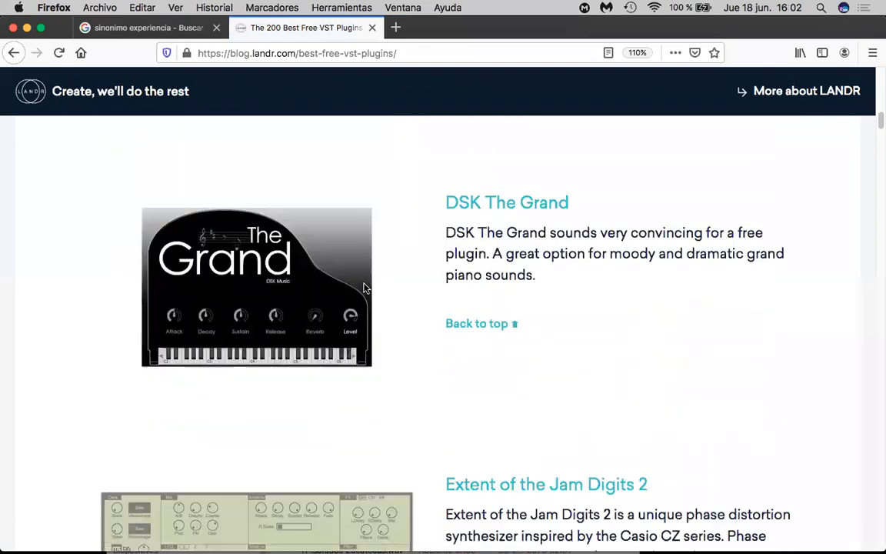
scroll(366, 289, "down", 15)
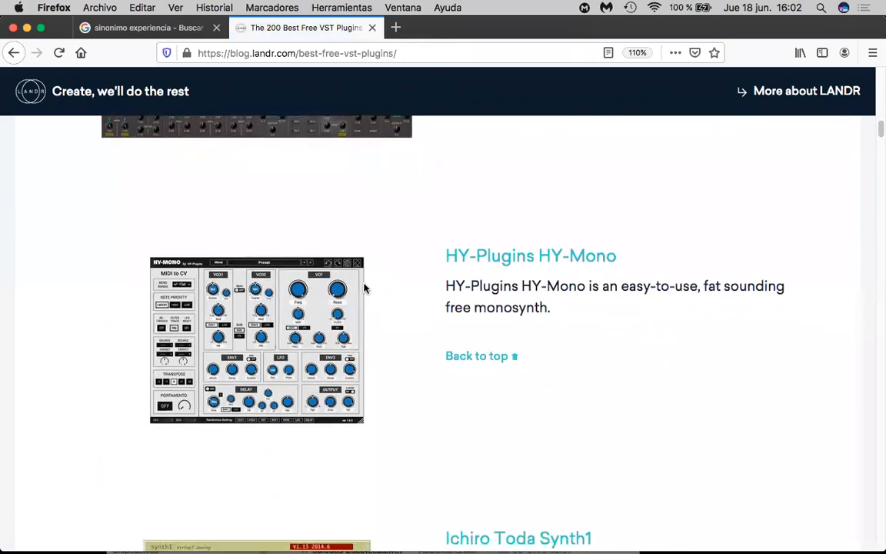
scroll(366, 289, "down", 15)
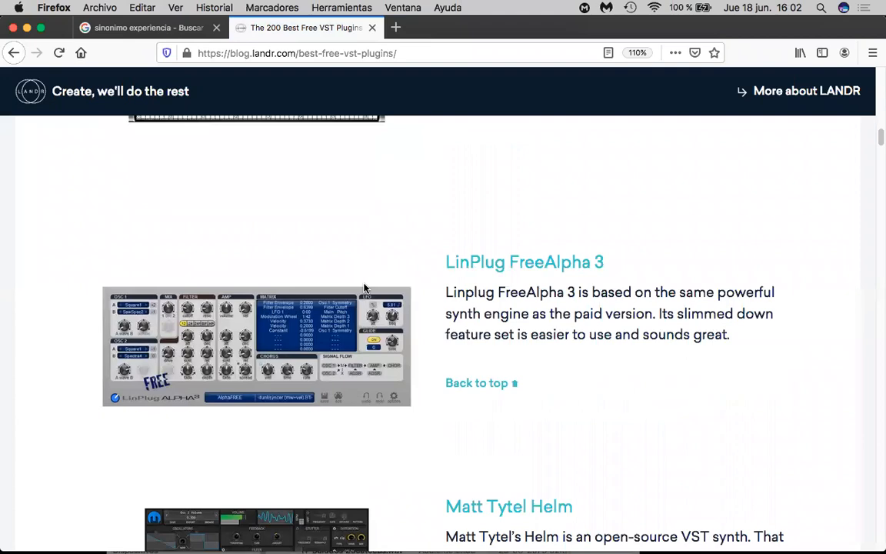
scroll(365, 289, "down", 15)
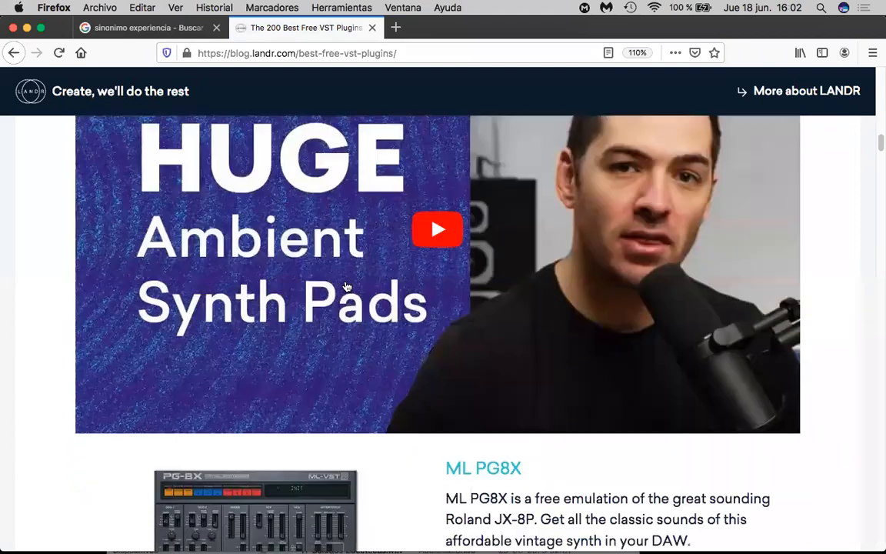
scroll(345, 287, "down", 5)
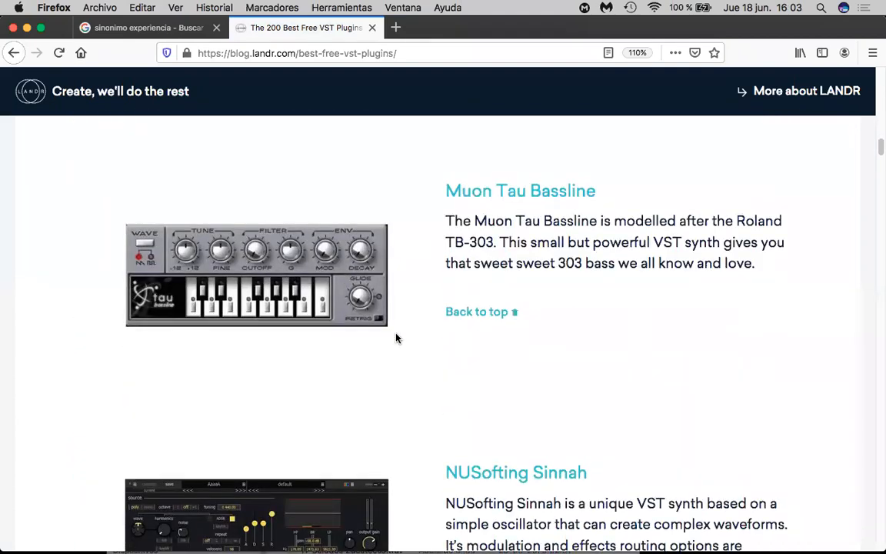
scroll(389, 376, "down", 7)
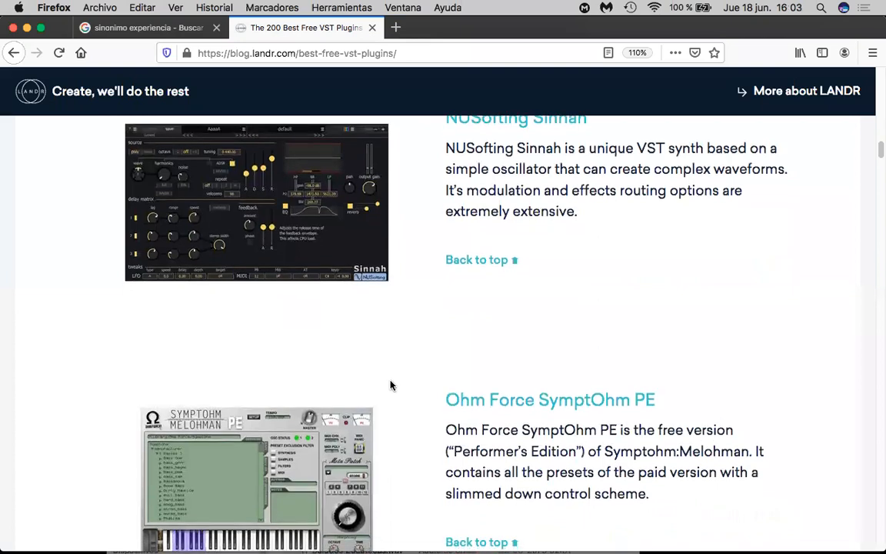
scroll(390, 386, "down", 5)
scroll(390, 386, "down", 7)
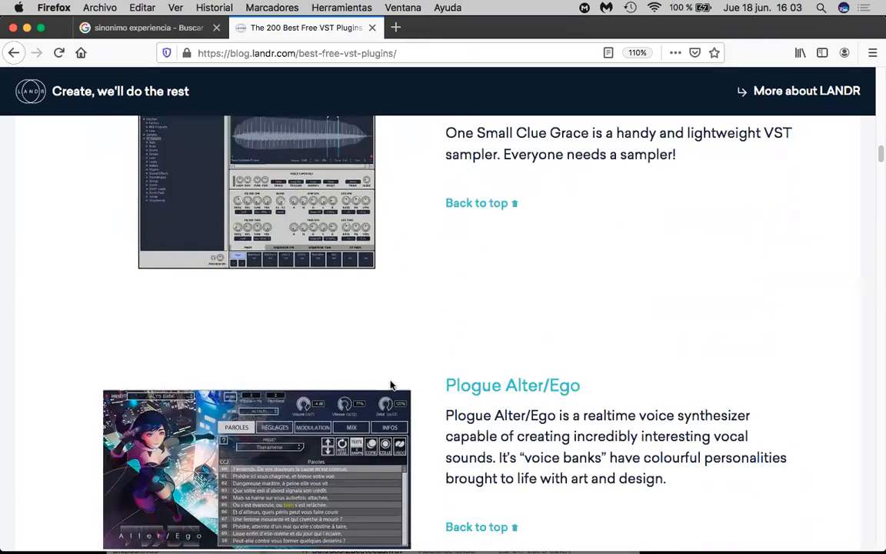
scroll(390, 385, "down", 5)
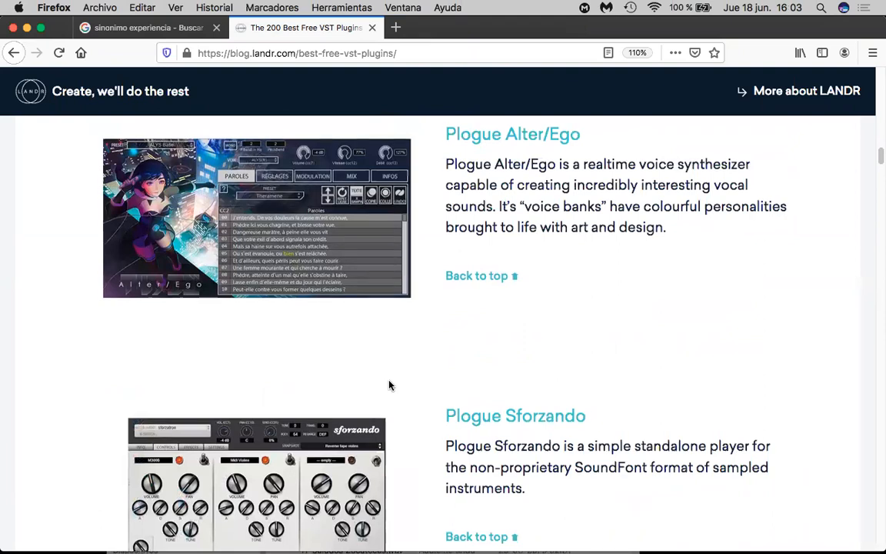
scroll(389, 386, "down", 7)
scroll(388, 386, "down", 5)
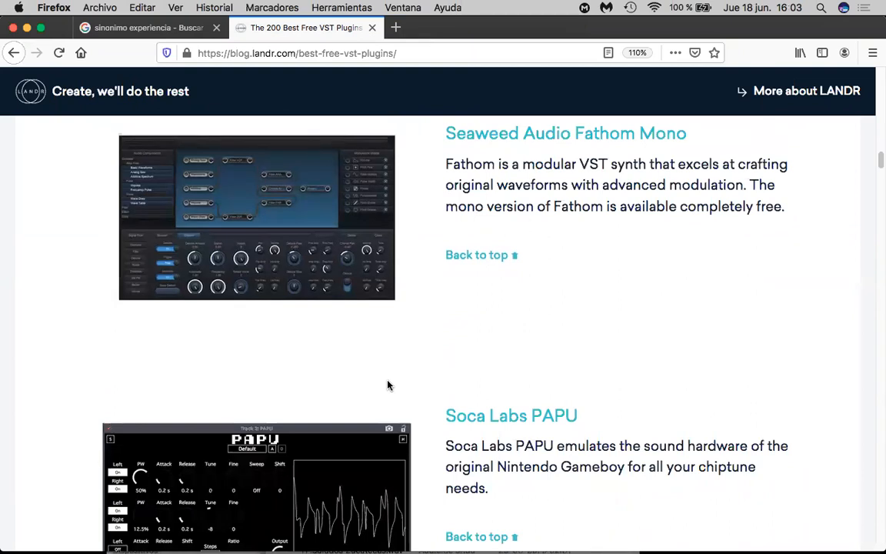
scroll(387, 385, "down", 3)
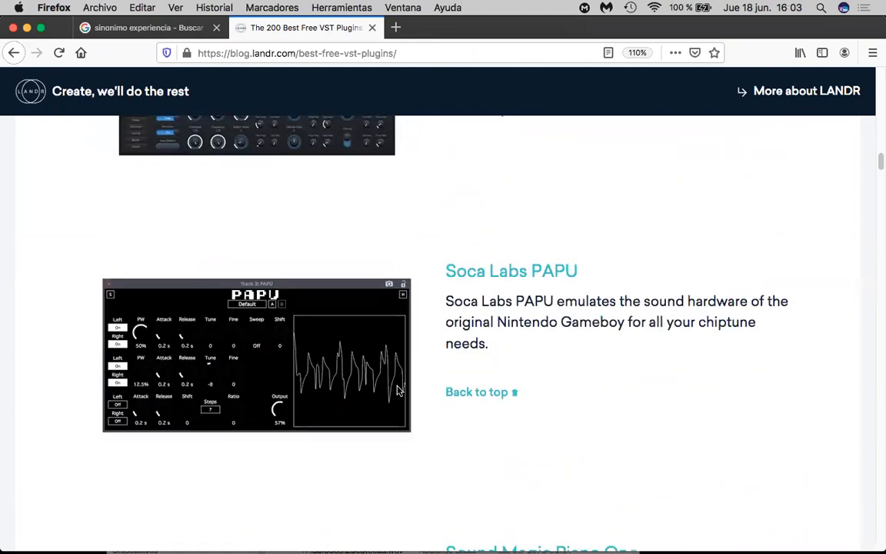
scroll(397, 390, "down", 5)
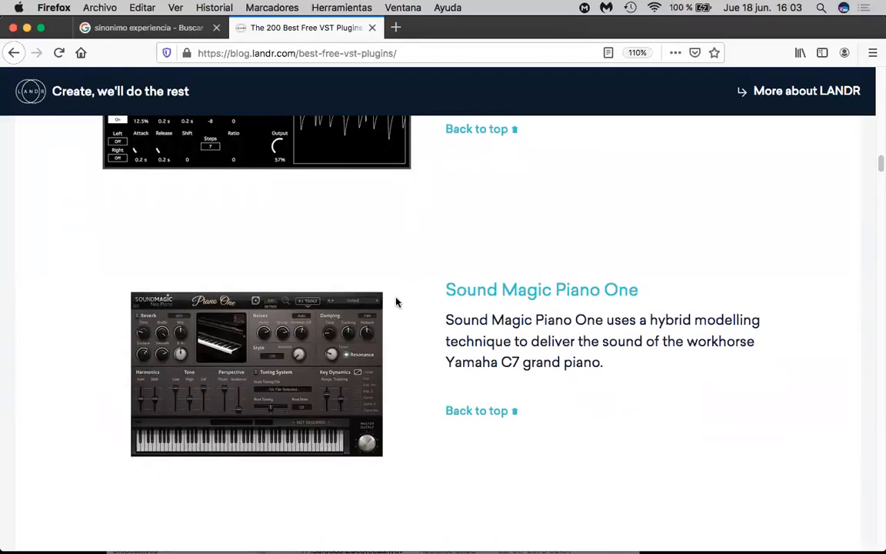
scroll(397, 302, "down", 5)
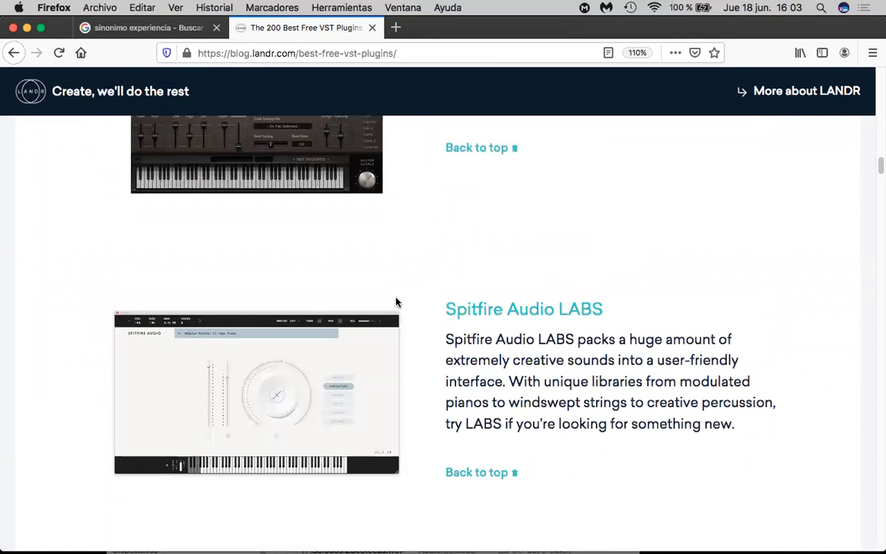
scroll(397, 303, "down", 10)
scroll(397, 305, "down", 10)
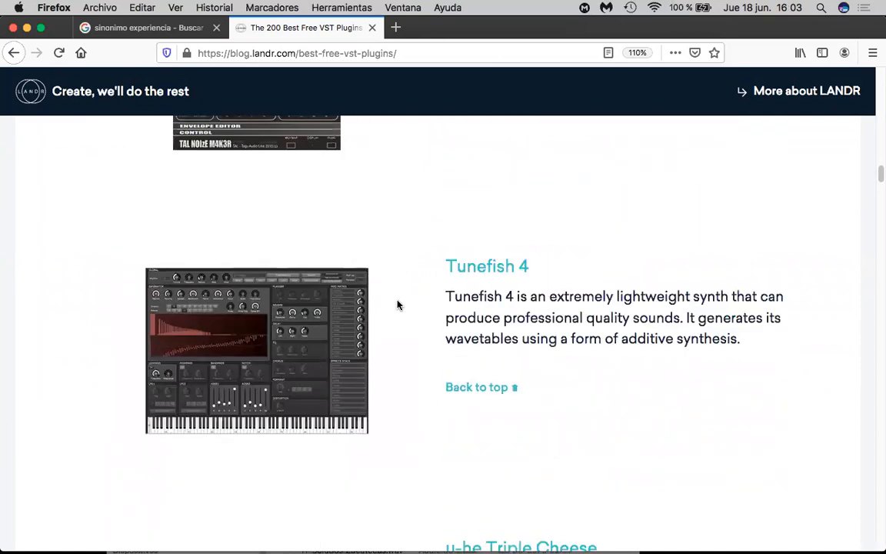
scroll(397, 304, "down", 6)
scroll(397, 304, "down", 5)
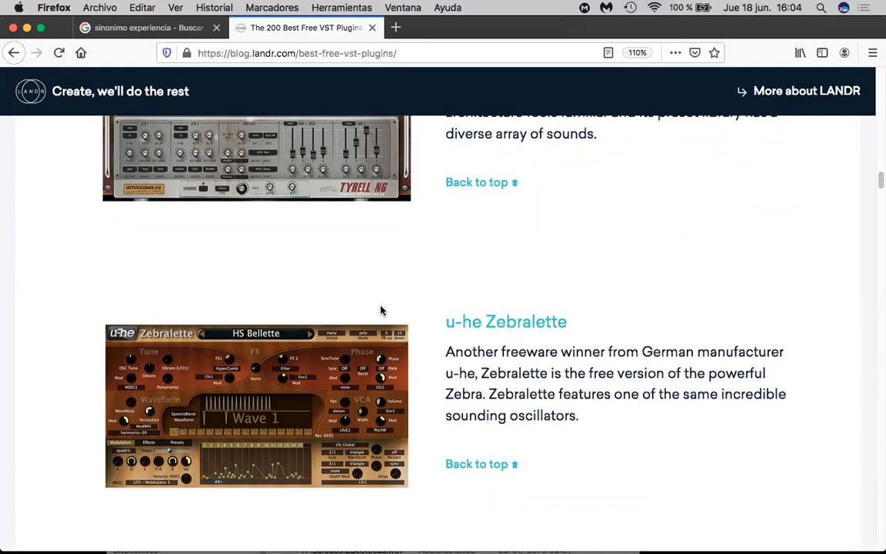
scroll(381, 310, "down", 20)
scroll(447, 312, "down", 10)
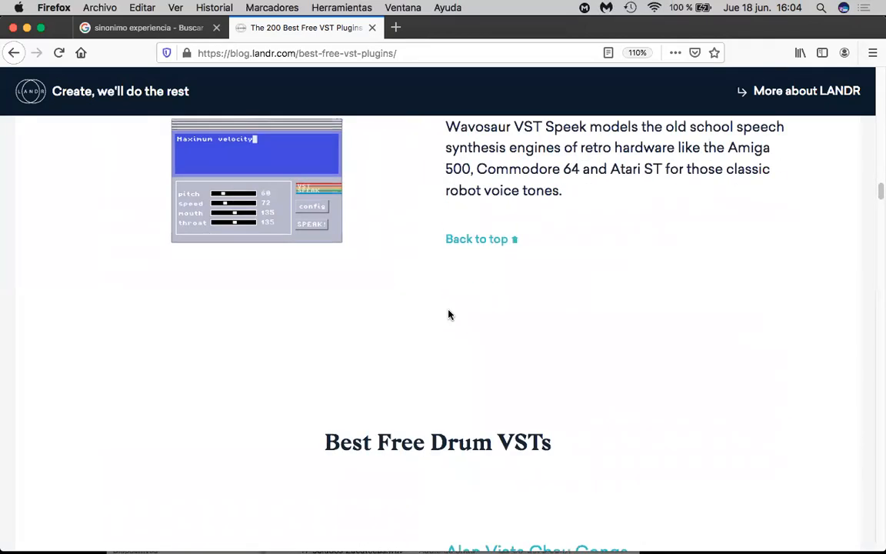
scroll(450, 314, "down", 3)
scroll(452, 315, "down", 3)
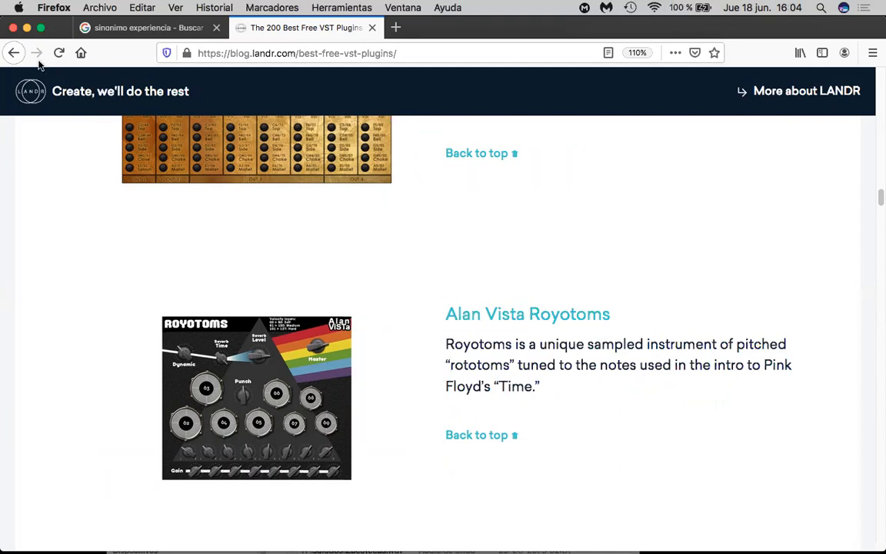
- Minimize the browser to return to REAPER and delete the ReaSynth track together with its MIDI item
left_click(27, 28)
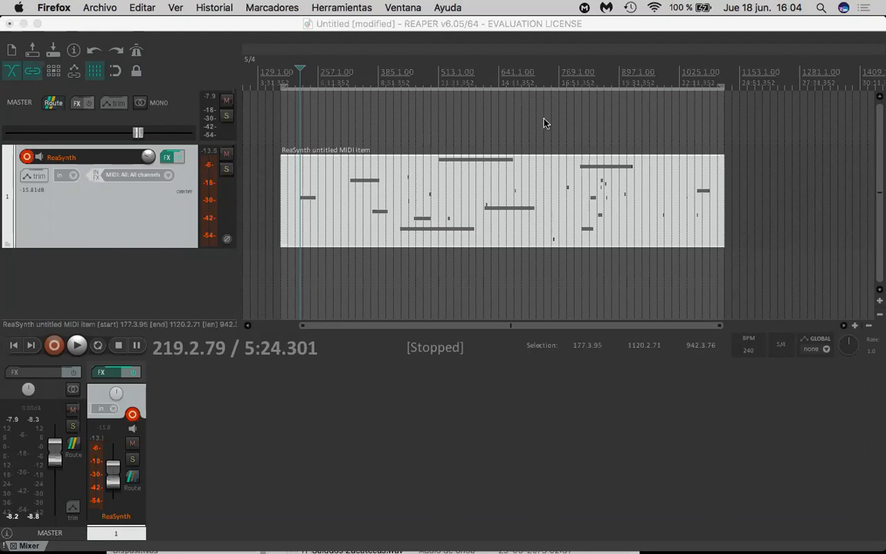
left_click(527, 220)
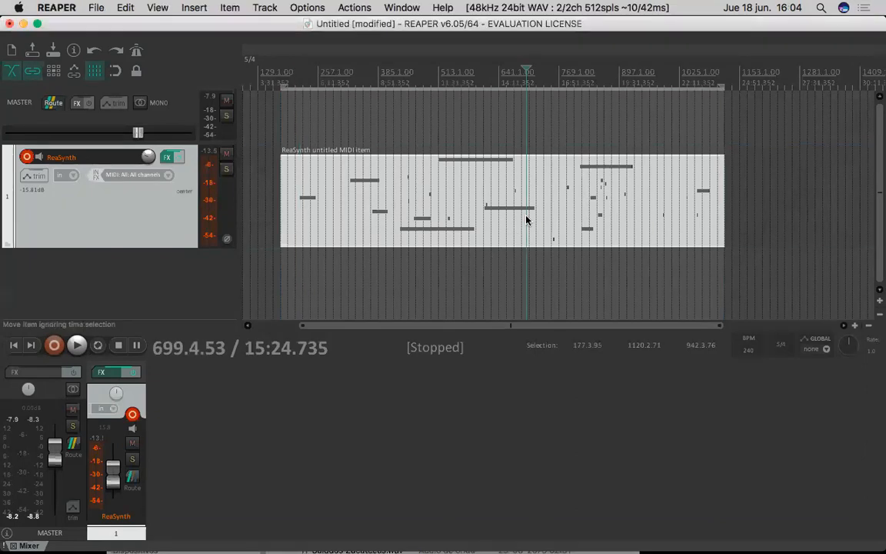
key("Delete")
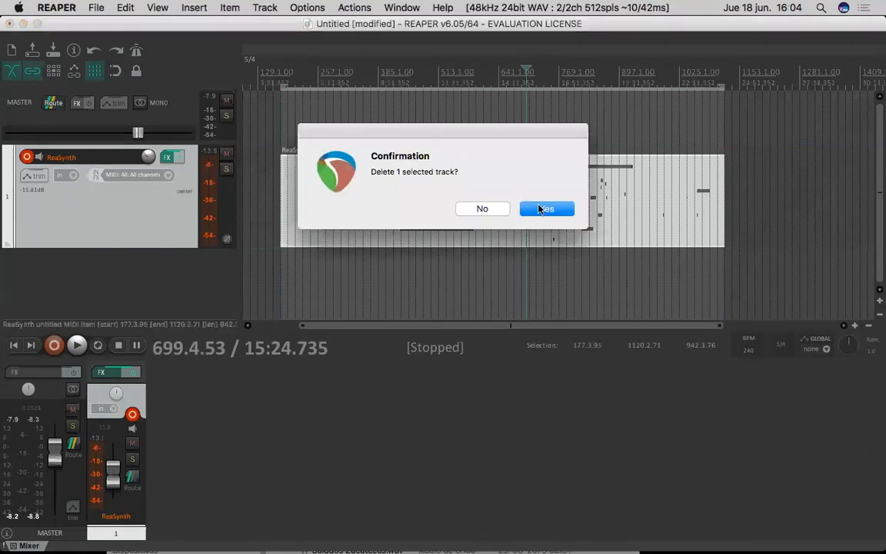
key("Return")
- Insert the ReaSamplOmatic5000 virtual instrument on a new track
right_click(116, 222)
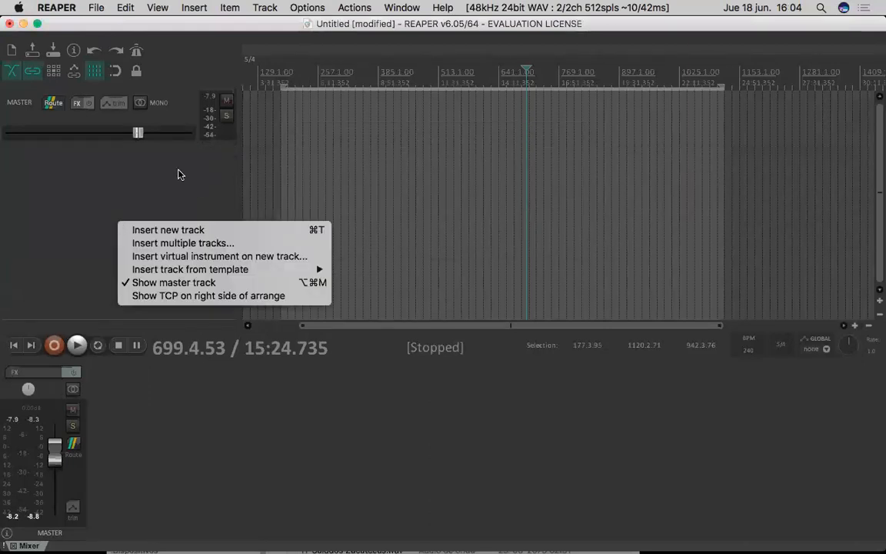
left_click(305, 257)
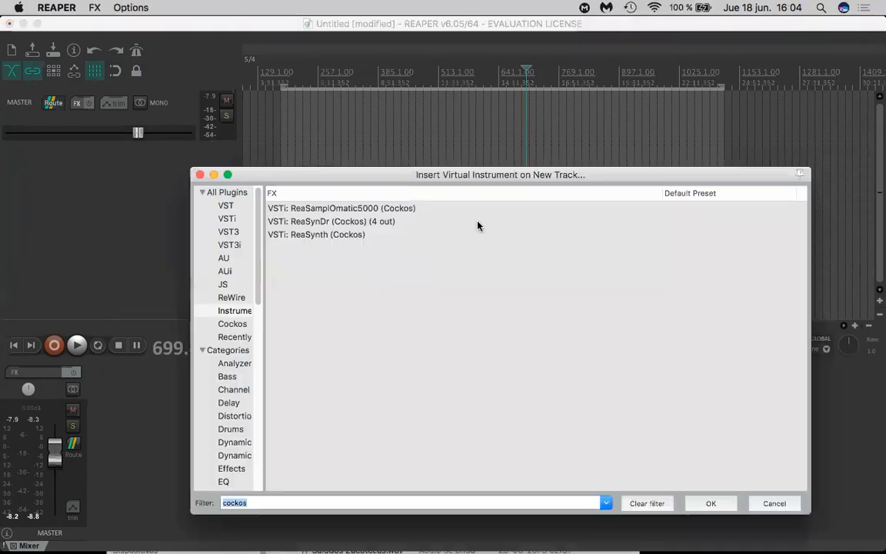
left_click(344, 235)
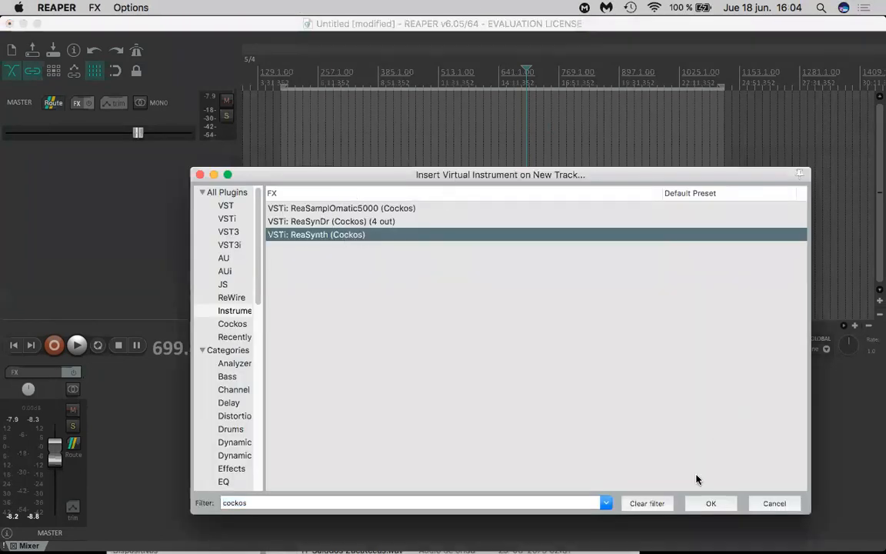
left_click(311, 222)
left_click(370, 208)
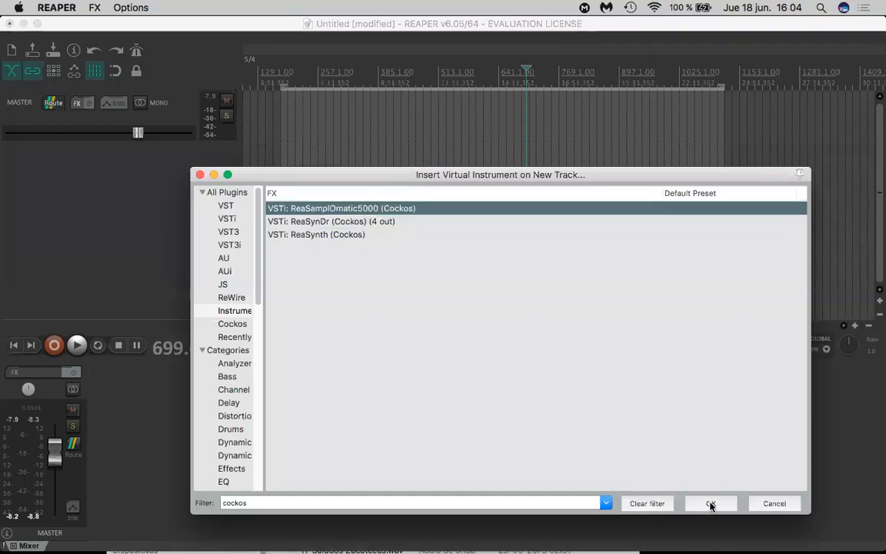
left_click(711, 503)
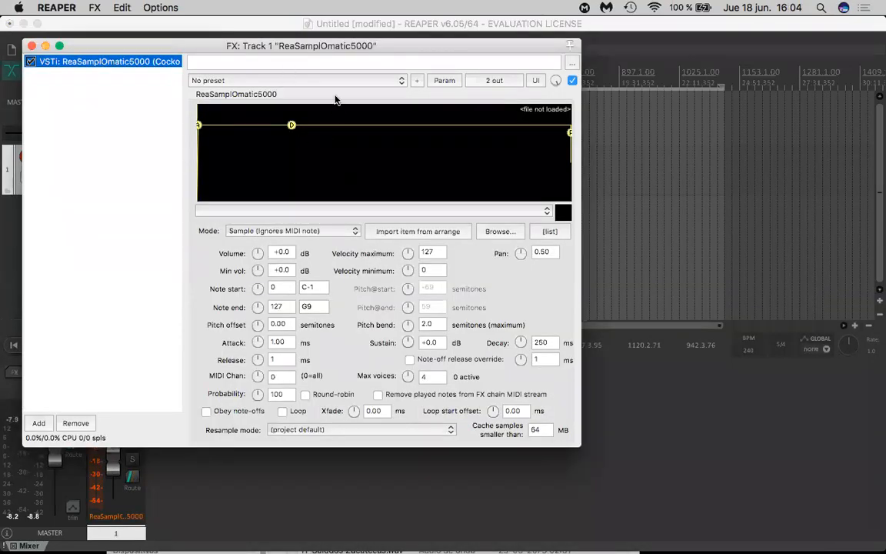
- View ReaSamplOmatic5000's preset list, close its FX window and delete its track
left_click(355, 81)
left_click(352, 128)
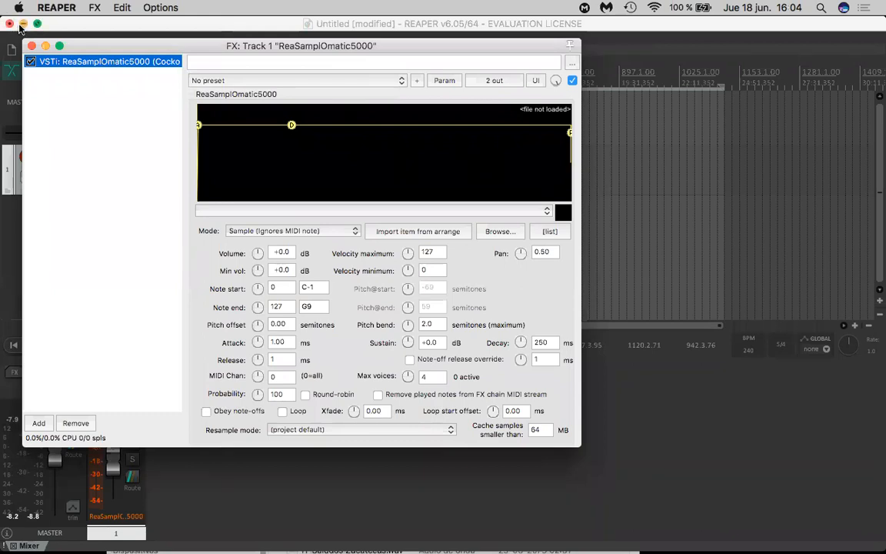
left_click(31, 47)
left_click(203, 186)
left_click(192, 186)
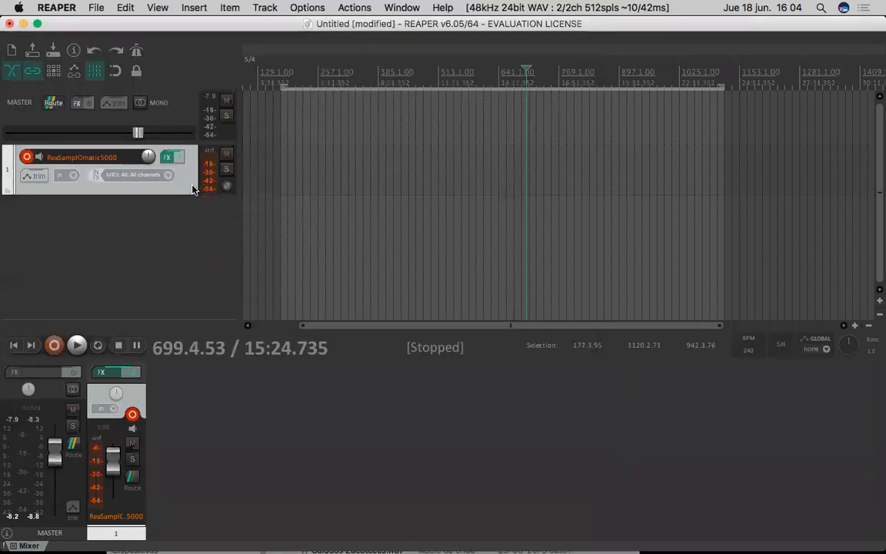
key("Delete")
key("Return")
- Insert the ReaSynth virtual instrument on a new track and close its FX window
right_click(206, 189)
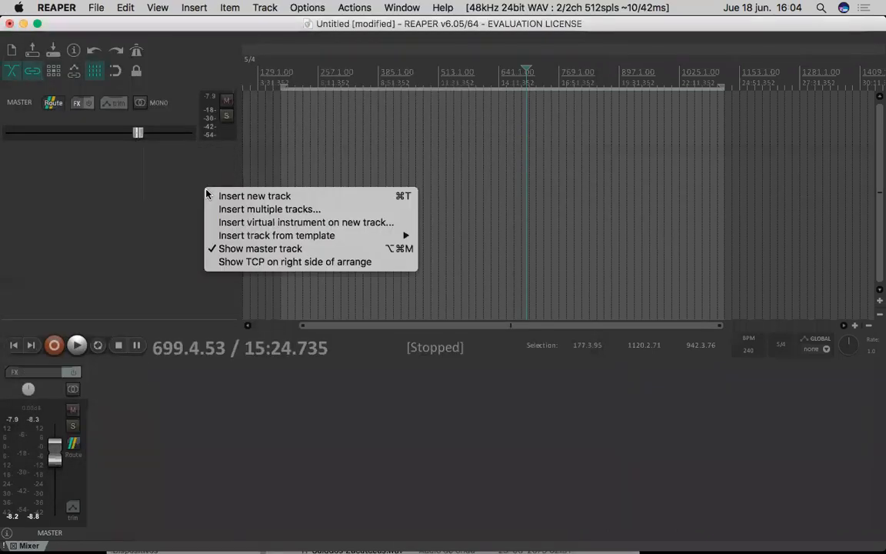
left_click(233, 222)
left_click(322, 221)
left_click(321, 234)
left_click(719, 503)
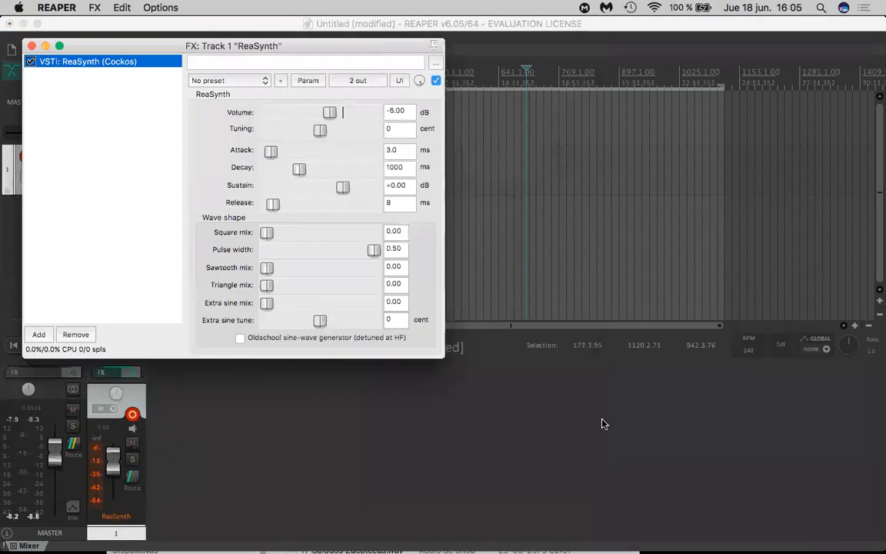
left_click_drag(76, 48, 199, 88)
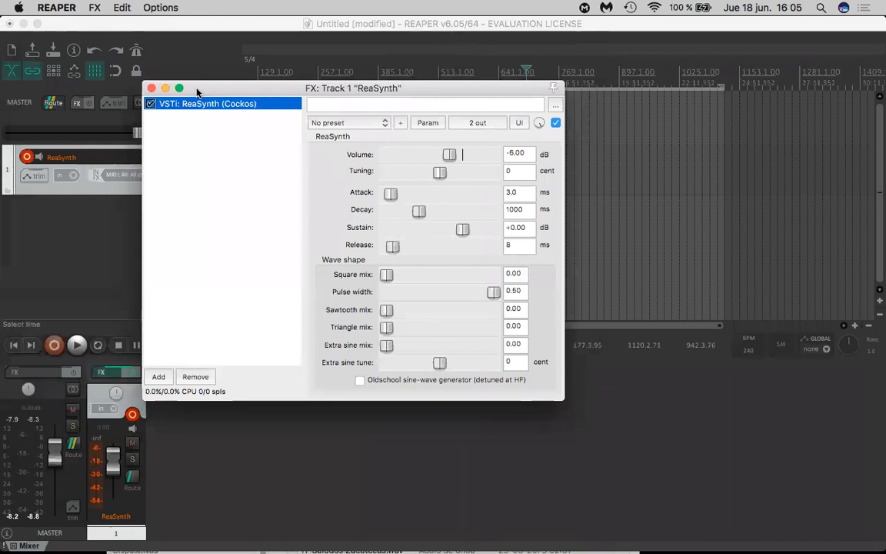
left_click(154, 89)
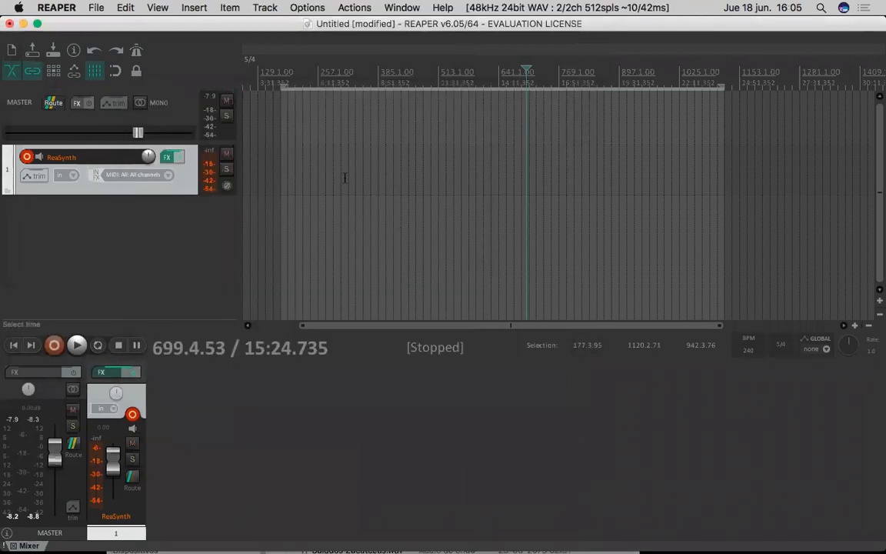
- Try out several different time selections across the empty ReaSynth track's timeline
left_click(262, 158)
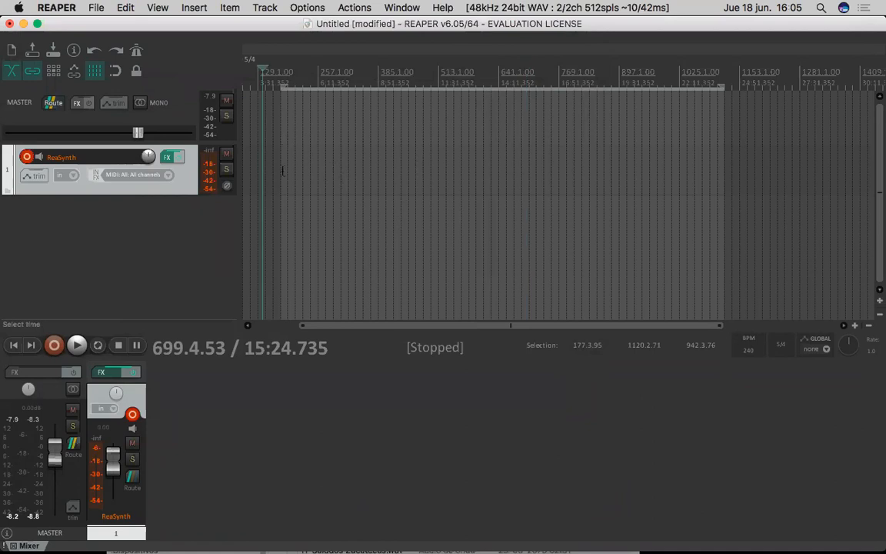
left_click_drag(570, 153, 477, 152)
left_click_drag(422, 162, 278, 180)
left_click_drag(428, 183, 498, 184)
left_click_drag(554, 183, 569, 180)
left_click(380, 175)
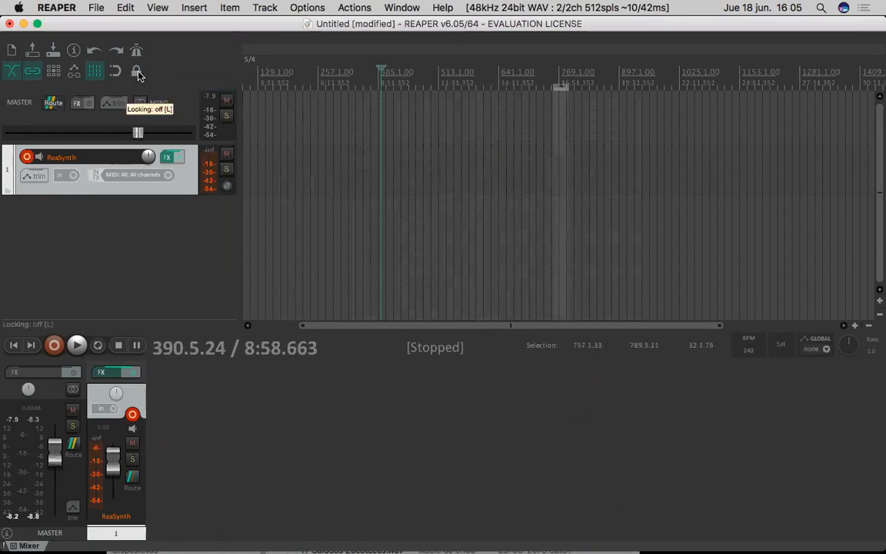
left_click_drag(374, 175, 416, 176)
left_click_drag(500, 178, 568, 179)
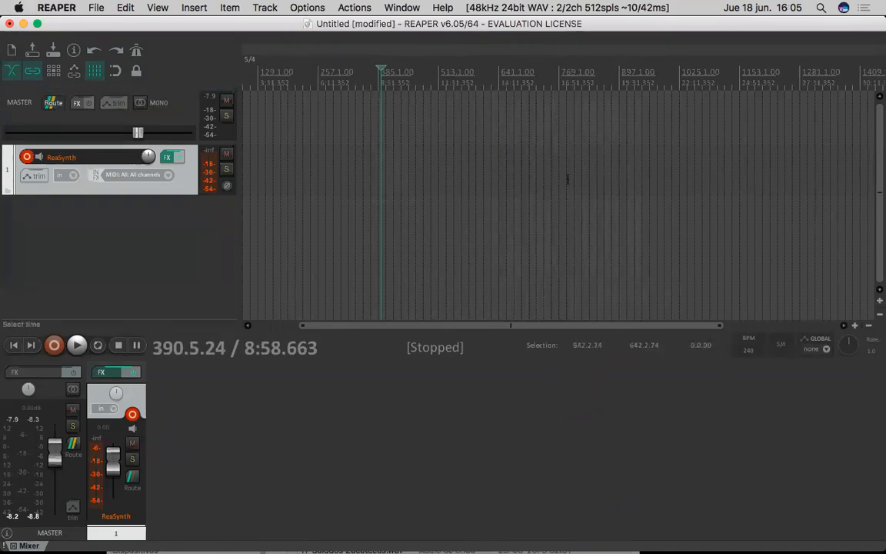
- Select the time range from about measure 439 to 639 and insert a new MIDI item on the ReaSynth track
left_click_drag(404, 168, 499, 182)
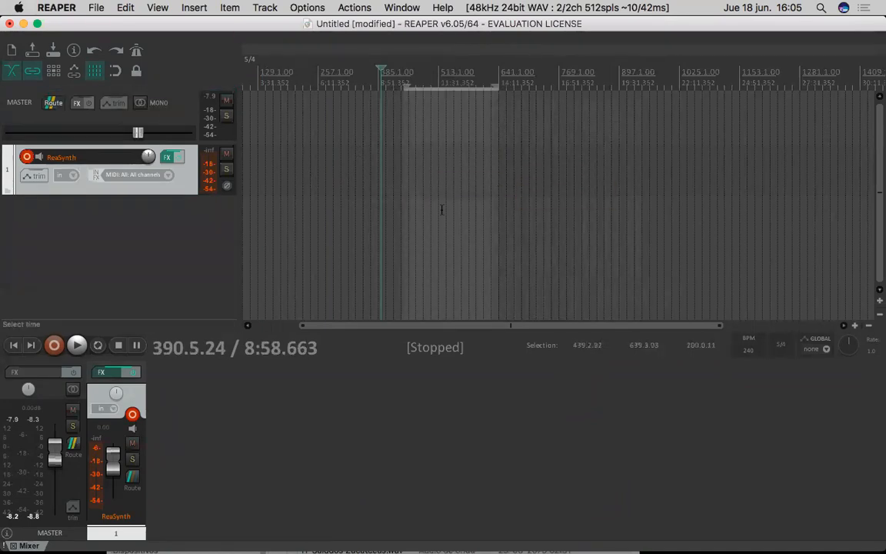
left_click(191, 8)
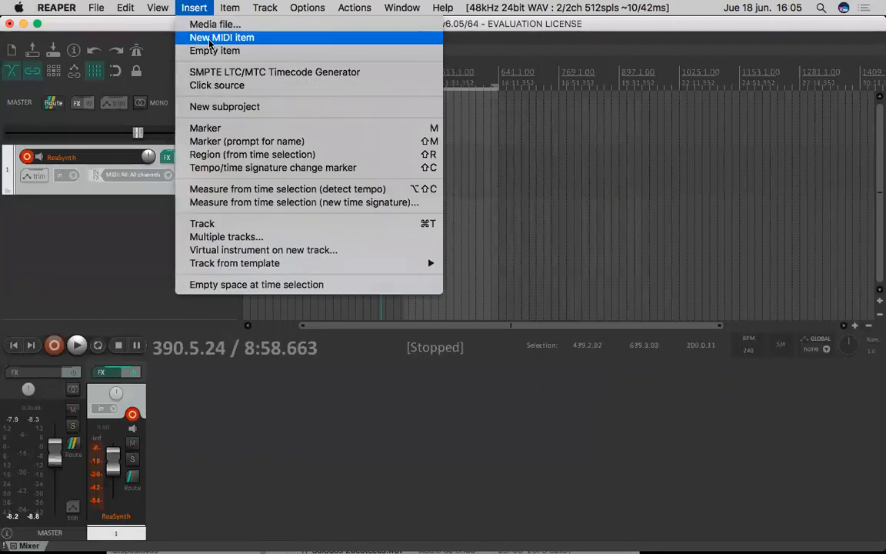
left_click(209, 39)
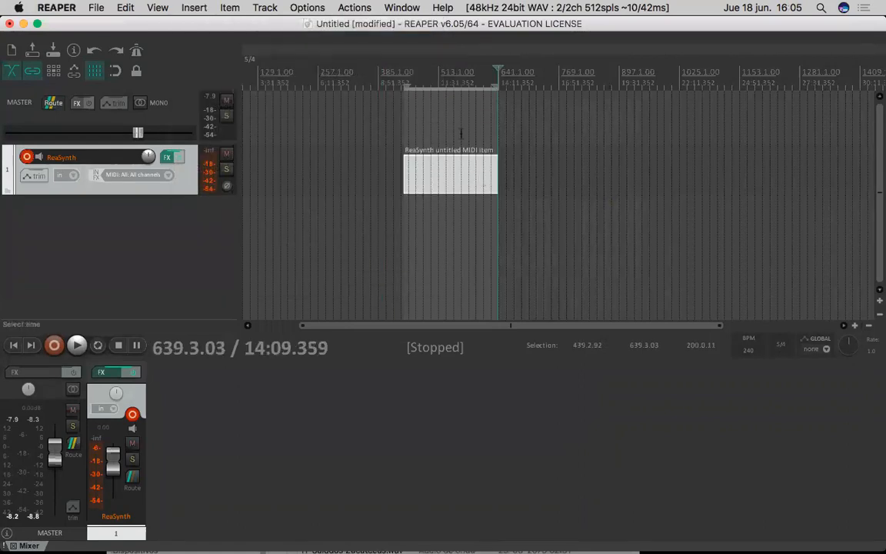
- Open the new MIDI item in the MIDI editor and draw a short E3 note near measure 448
double_click(453, 180)
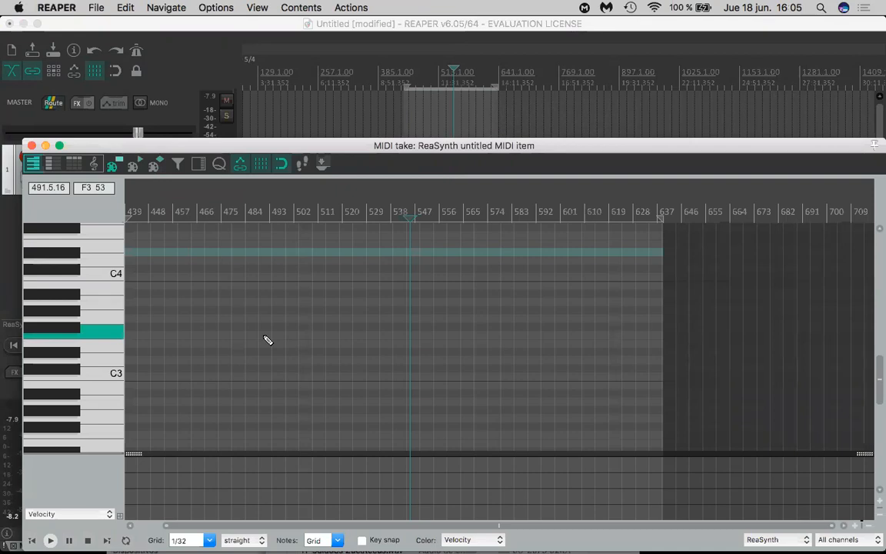
left_click(146, 344)
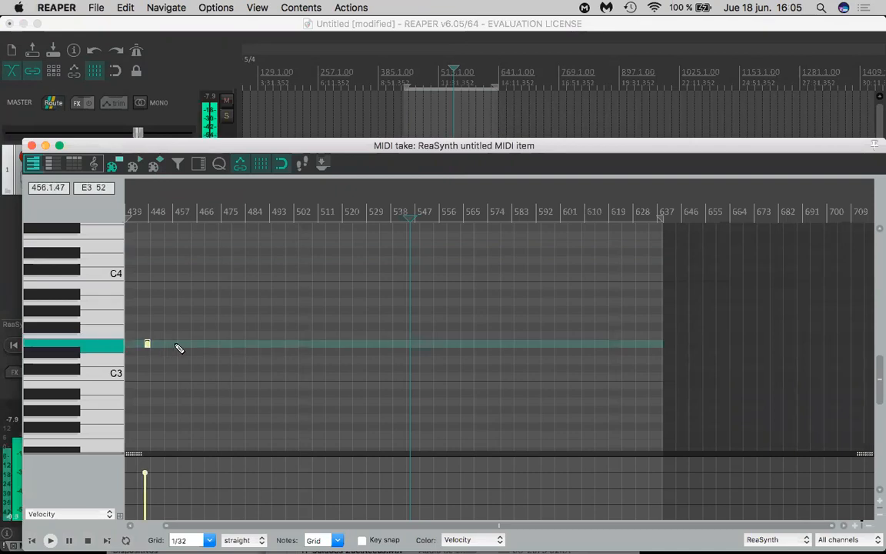
left_click_drag(232, 146, 568, 51)
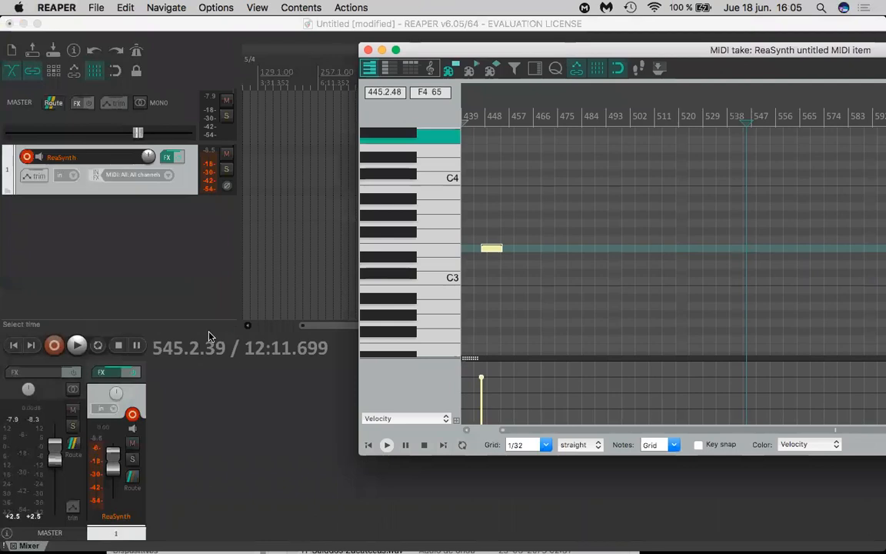
- Lower the ReaSynth track's volume and draw four sustained notes of varying length around and below C3
left_click_drag(114, 460, 114, 468)
mouse_move(467, 322)
left_mouse_down()
mouse_move(797, 322)
mouse_move(759, 322)
left_mouse_up()
left_click_drag(597, 265, 611, 265)
left_click_drag(620, 314, 678, 315)
left_click_drag(747, 273, 789, 274)
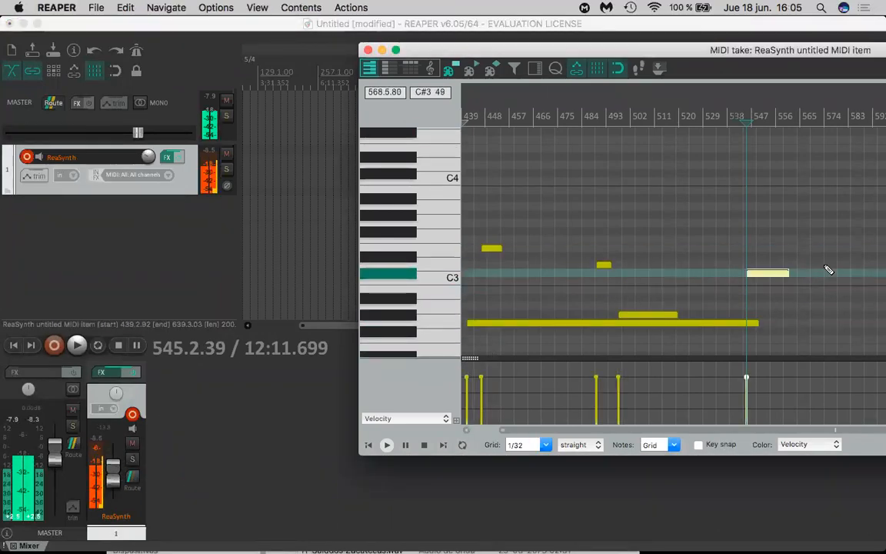
- Fill the MIDI item with many more short and long notes at scattered pitches below and above C4
left_click(755, 189)
left_click_drag(613, 123, 632, 124)
left_click_drag(584, 182, 614, 182)
left_click_drag(553, 215, 624, 214)
left_click(680, 215)
left_click(765, 206)
left_click(804, 157)
left_click_drag(848, 149, 863, 149)
left_click(717, 239)
left_click(490, 289)
left_click(465, 198)
left_click(553, 315)
left_click(667, 273)
left_click(687, 290)
left_click(711, 273)
left_click_drag(722, 189, 730, 173)
left_click(568, 272)
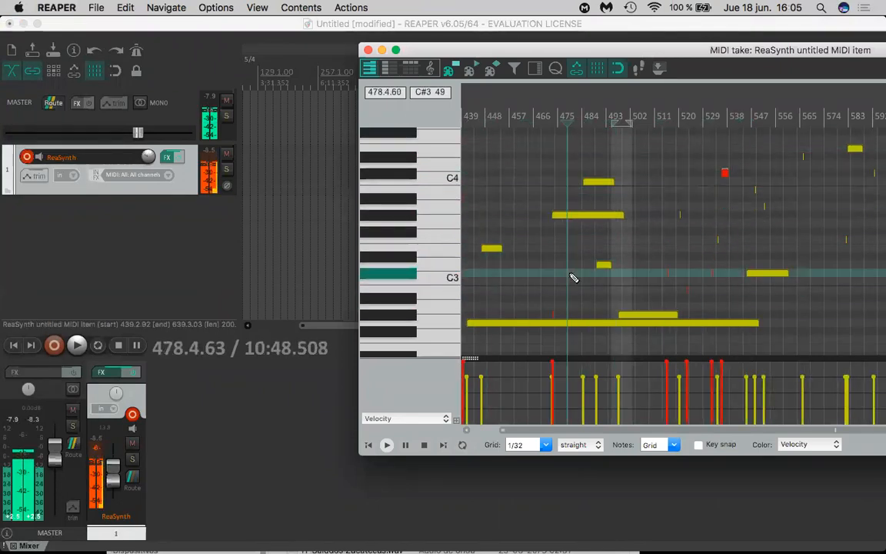
left_click(601, 280)
left_click(708, 247)
left_click(746, 249)
left_click(759, 249)
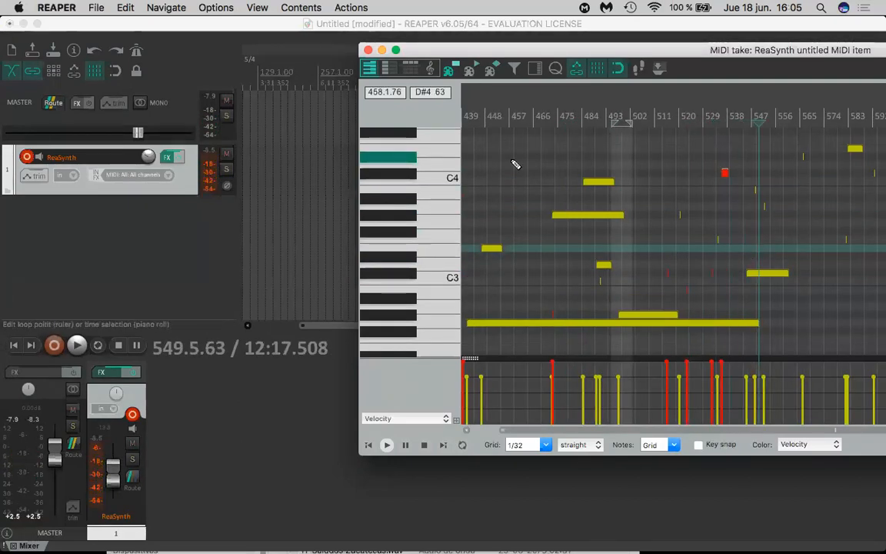
left_click(516, 164)
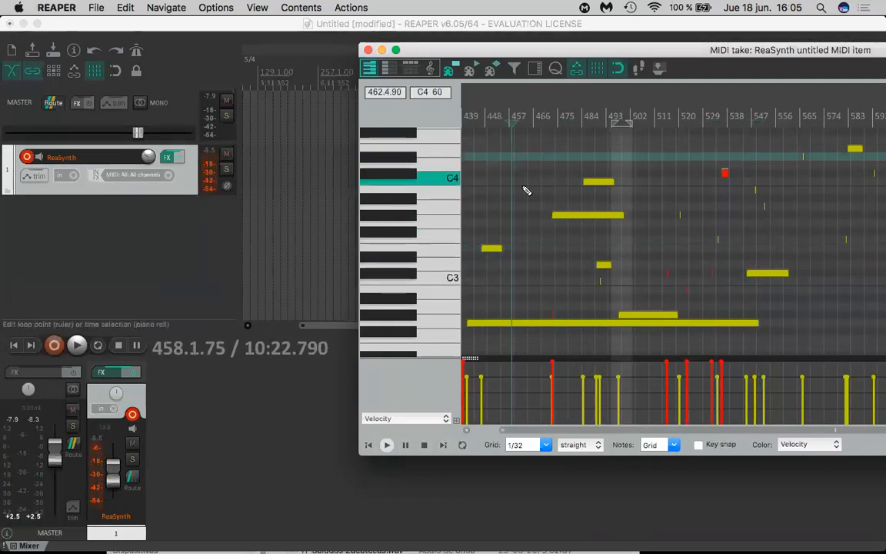
left_click(521, 198)
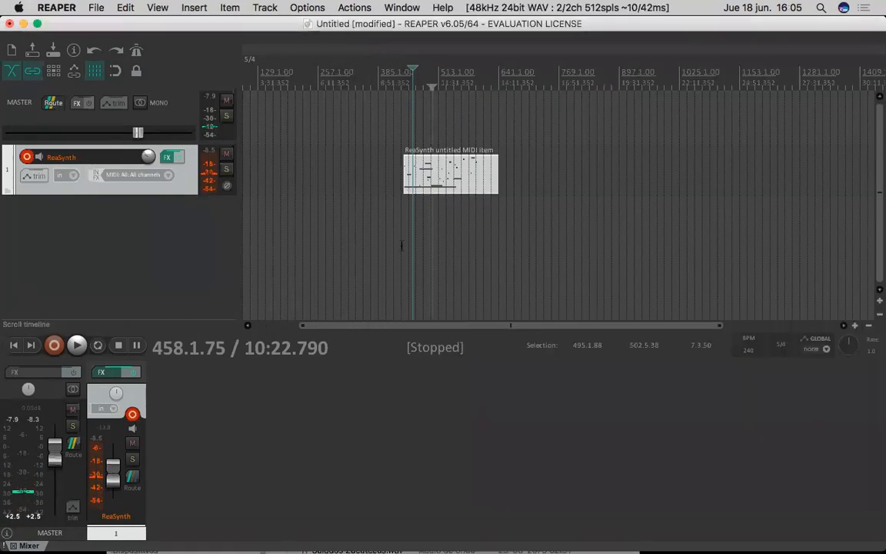
- Close the MIDI editor, play the ReaSynth MIDI item from its start and stop playback
left_click(368, 49)
left_click(398, 88)
left_click(402, 88)
key("space")
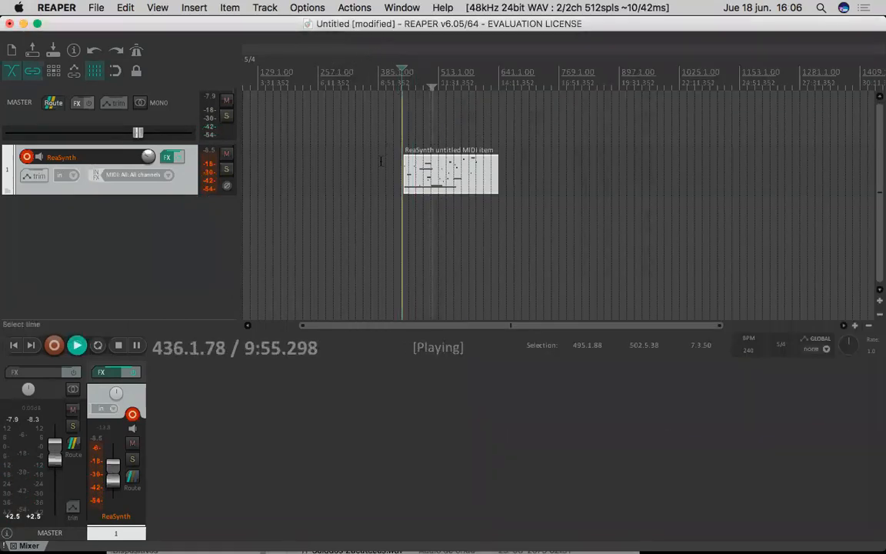
scroll(382, 160, "up", 5)
scroll(380, 161, "up", 4)
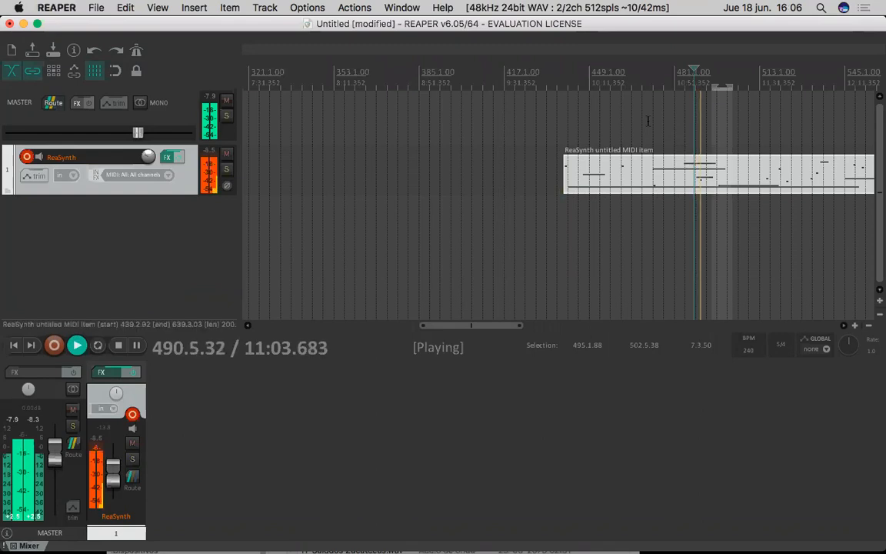
key("space")
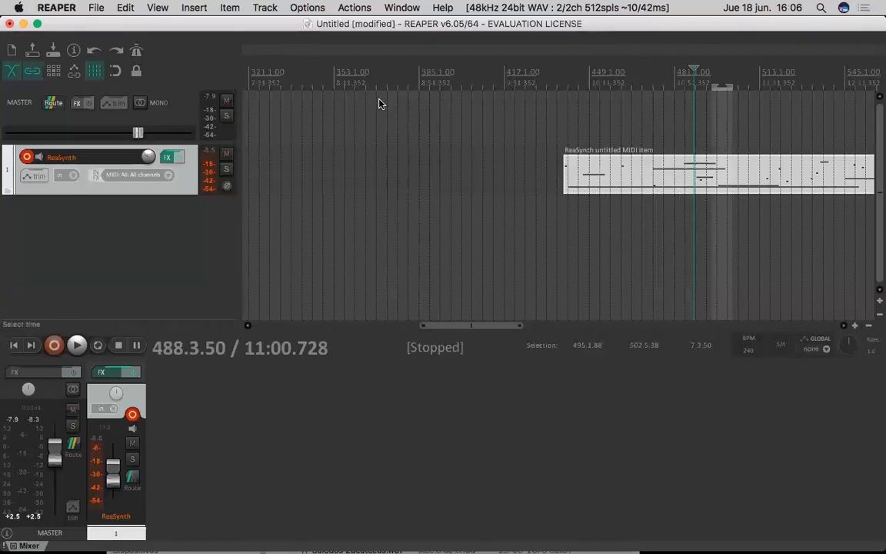
- Open the preferences, review the MIDI devices and the audio device choices, and accept the dialog
left_click(308, 7)
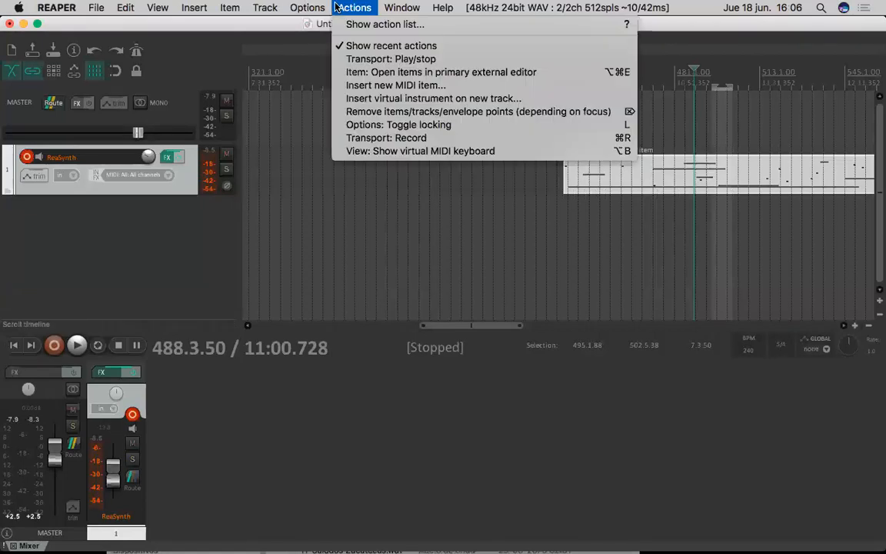
left_click(354, 483)
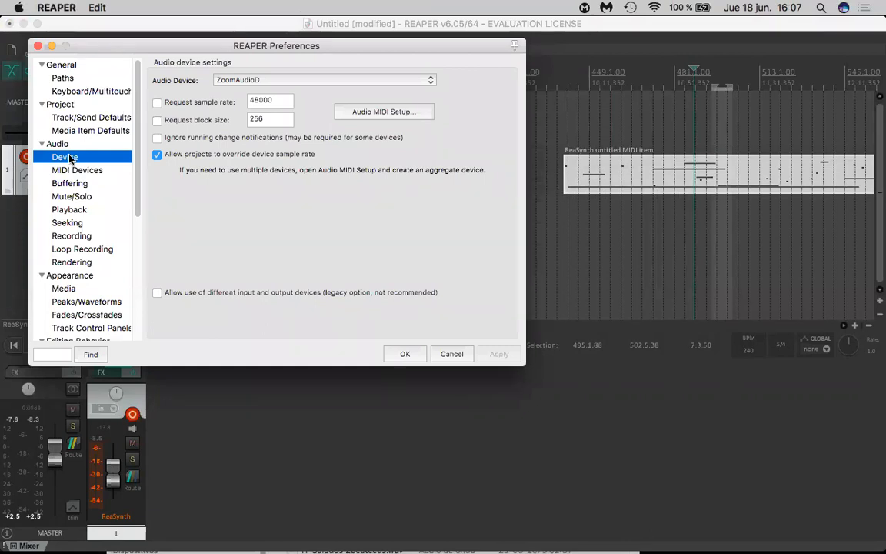
left_click(105, 172)
left_click(93, 156)
left_click(336, 79)
left_click(490, 108)
left_click(403, 353)
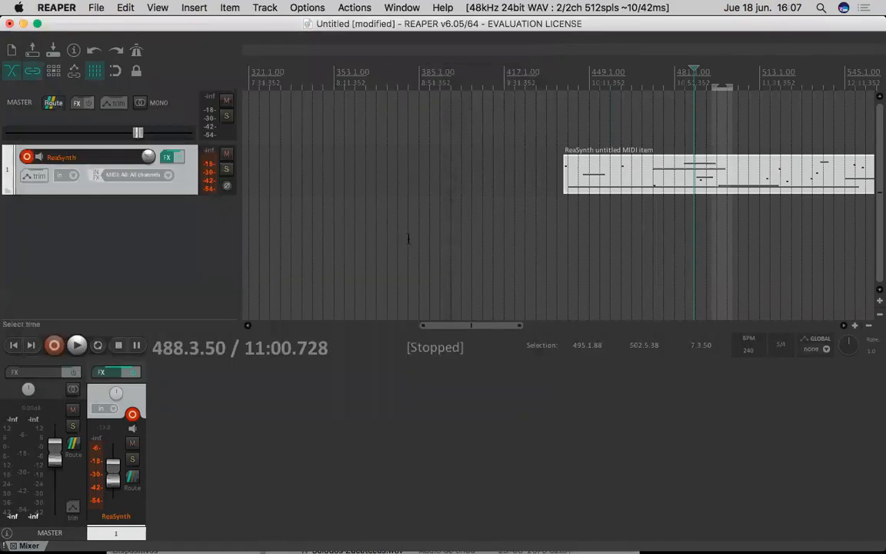
- Reopen the MIDI item in the editor and draw a long note just above C4, from about measure 525 to 600
mouse_move(536, 528)
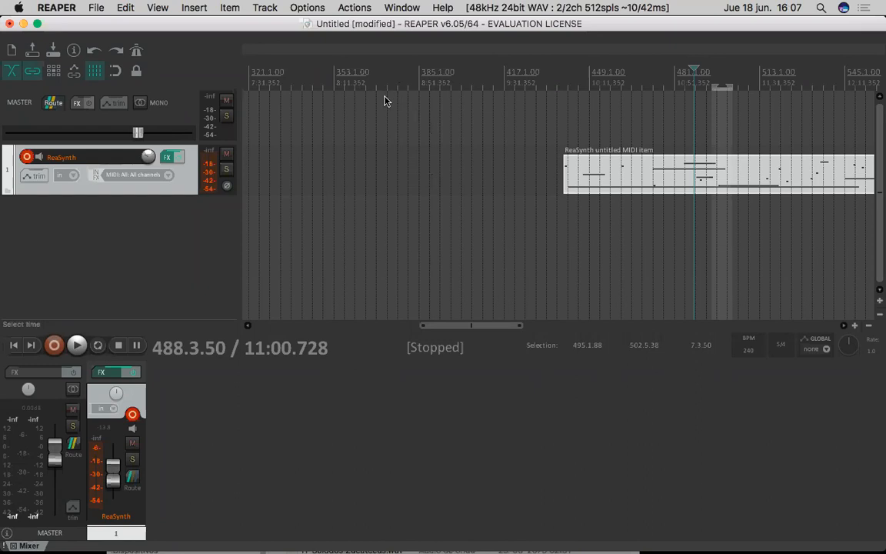
double_click(656, 187)
left_click_drag(564, 133, 361, 165)
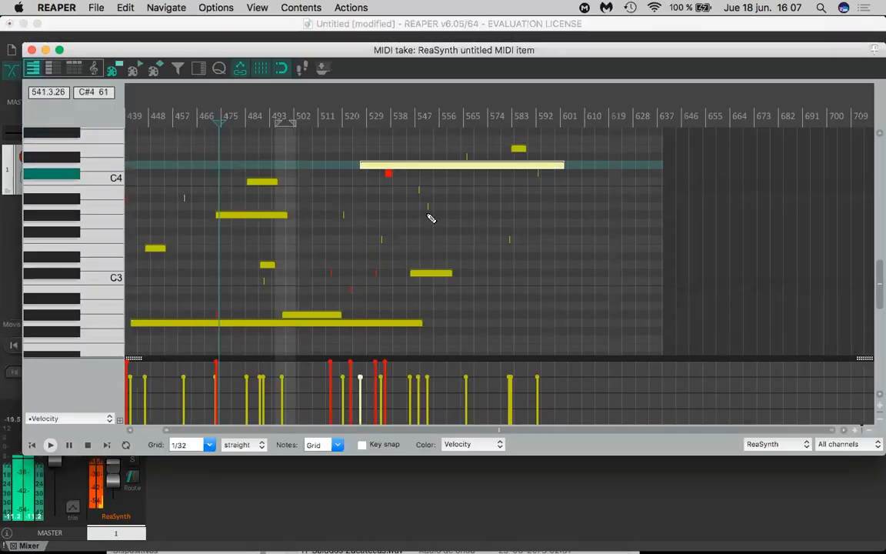
- Examine the Quantize Events settings twice, dismissing them each time without applying, and close the MIDI editor
left_click(220, 71)
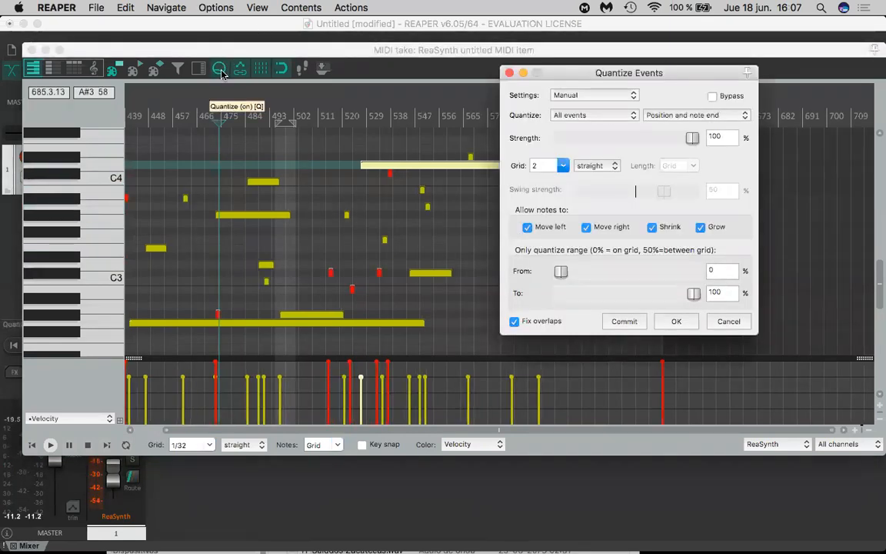
left_click(510, 73)
key("q")
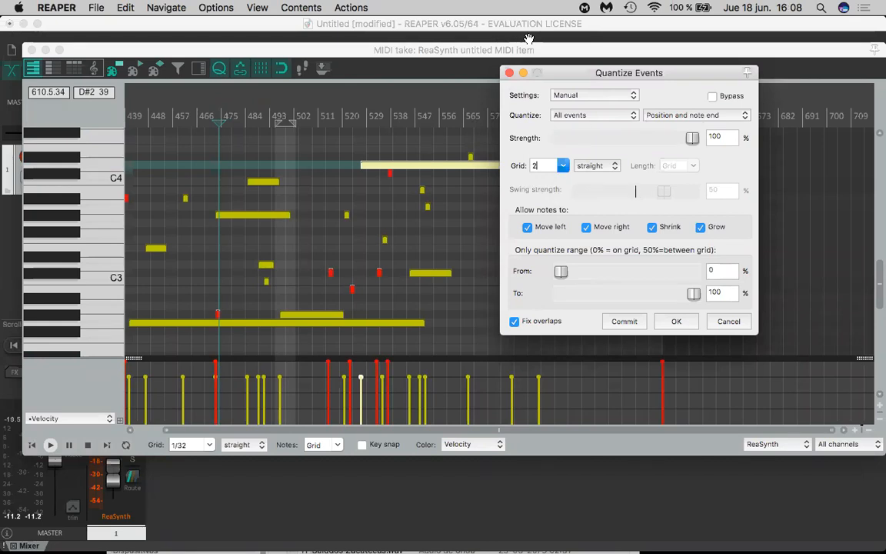
left_click(509, 73)
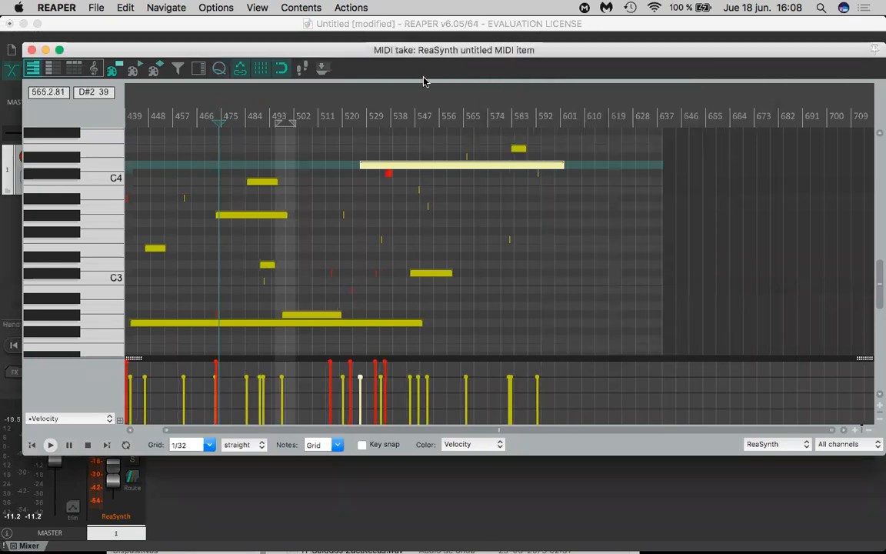
left_click(32, 50)
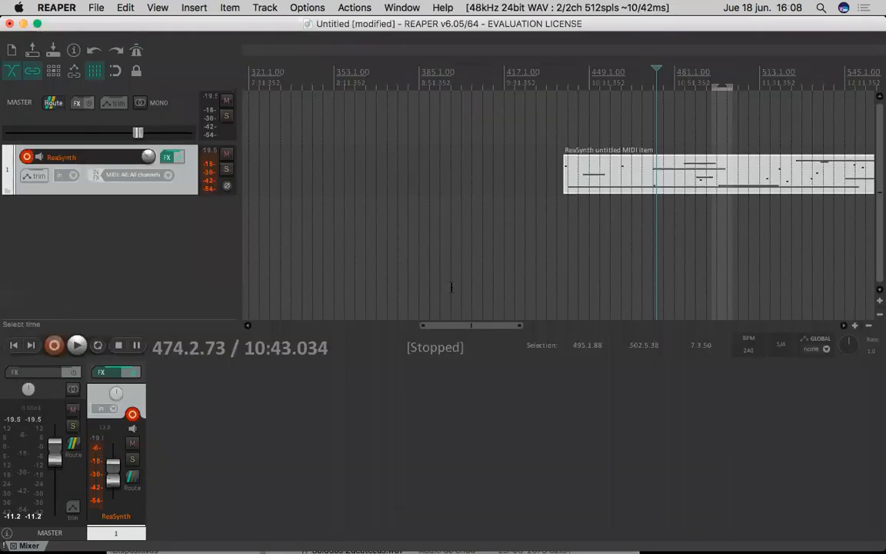
- Show the Quantize Events settings once more for the MIDI item, then dismiss them and the MIDI editor
left_click(649, 155)
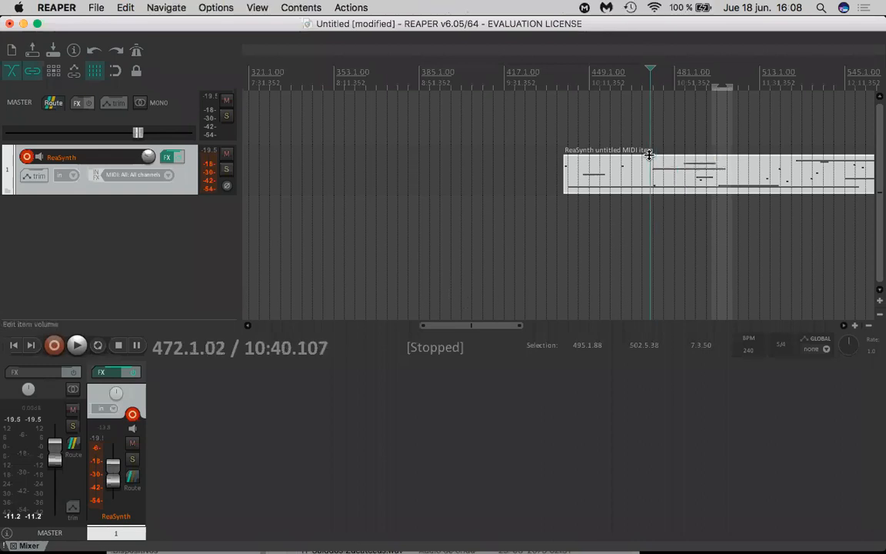
key("q")
key("Escape")
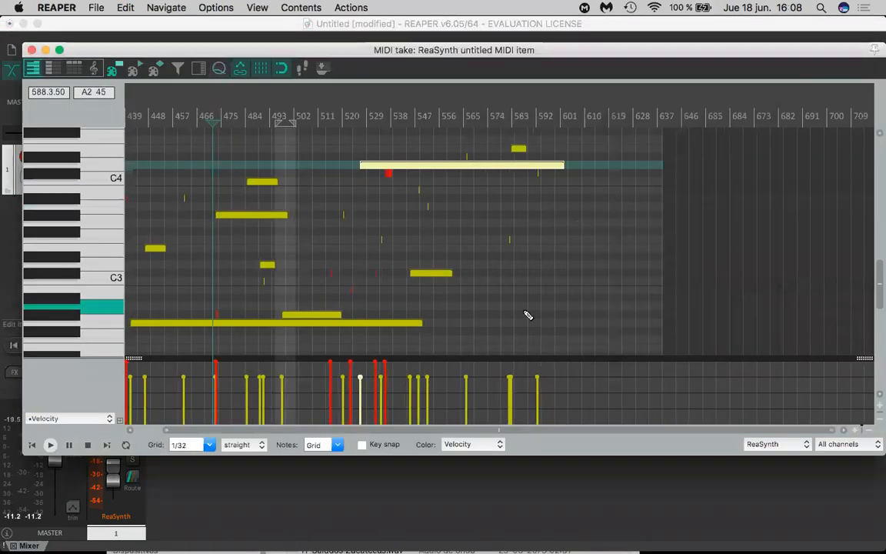
key("Escape")
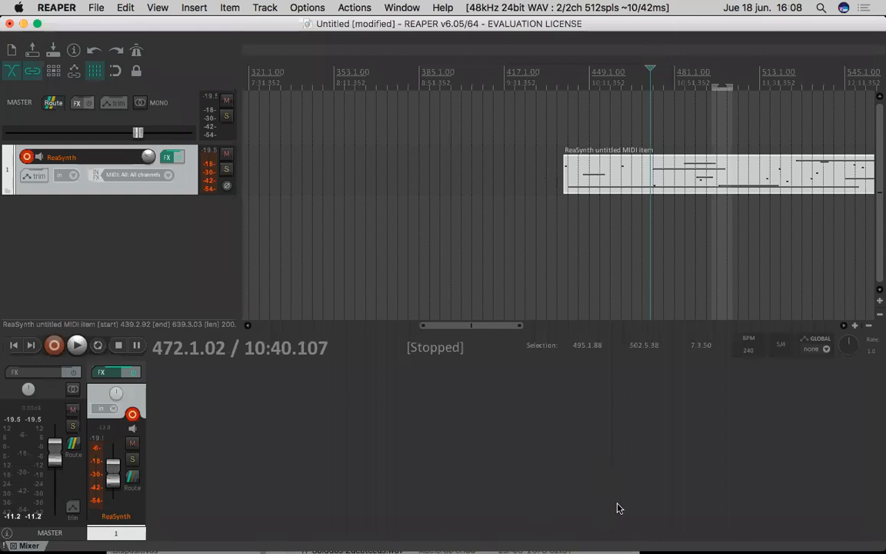
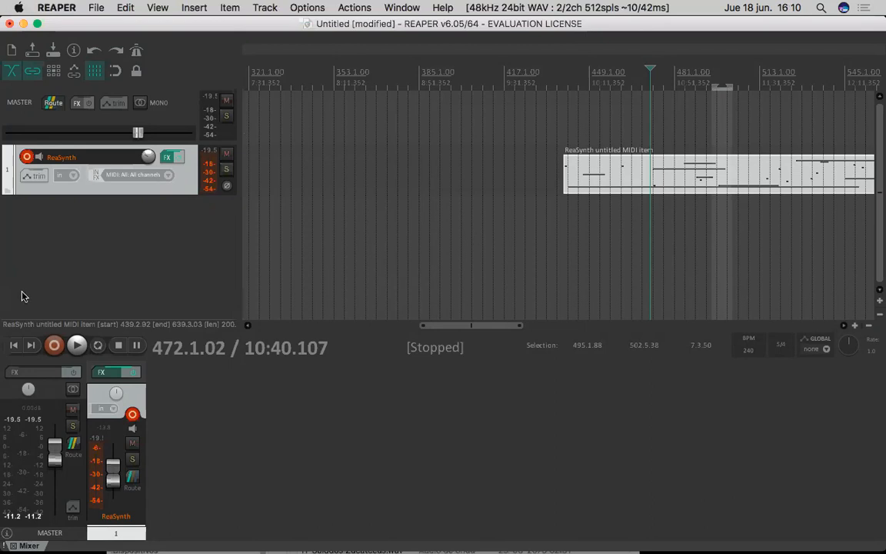
- Minimize the REAPER project window, then move the Finder window of all files higher on the desktop and close it
left_click(24, 24)
left_click_drag(414, 364, 464, 141)
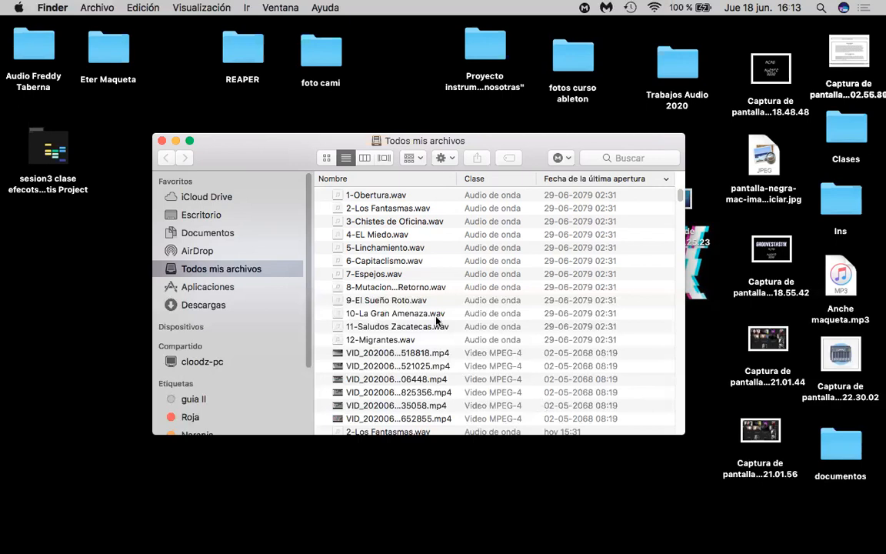
left_click(162, 141)
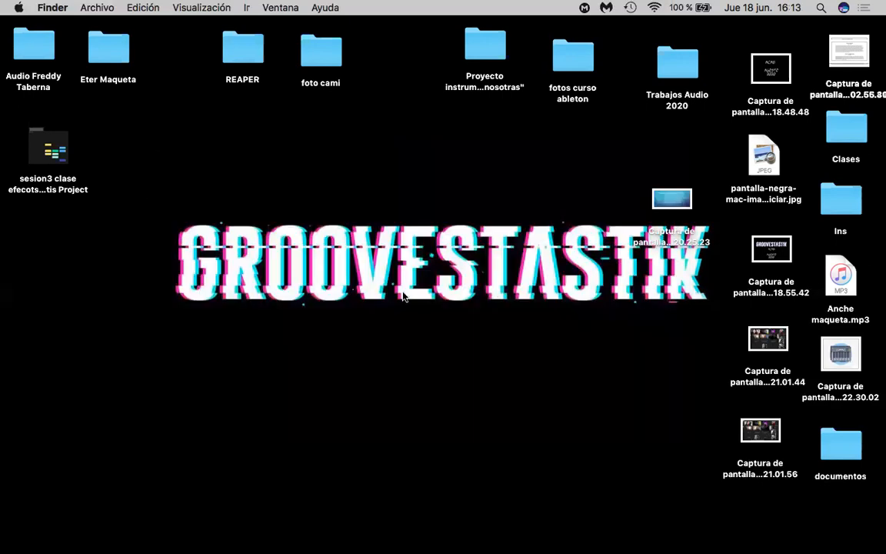